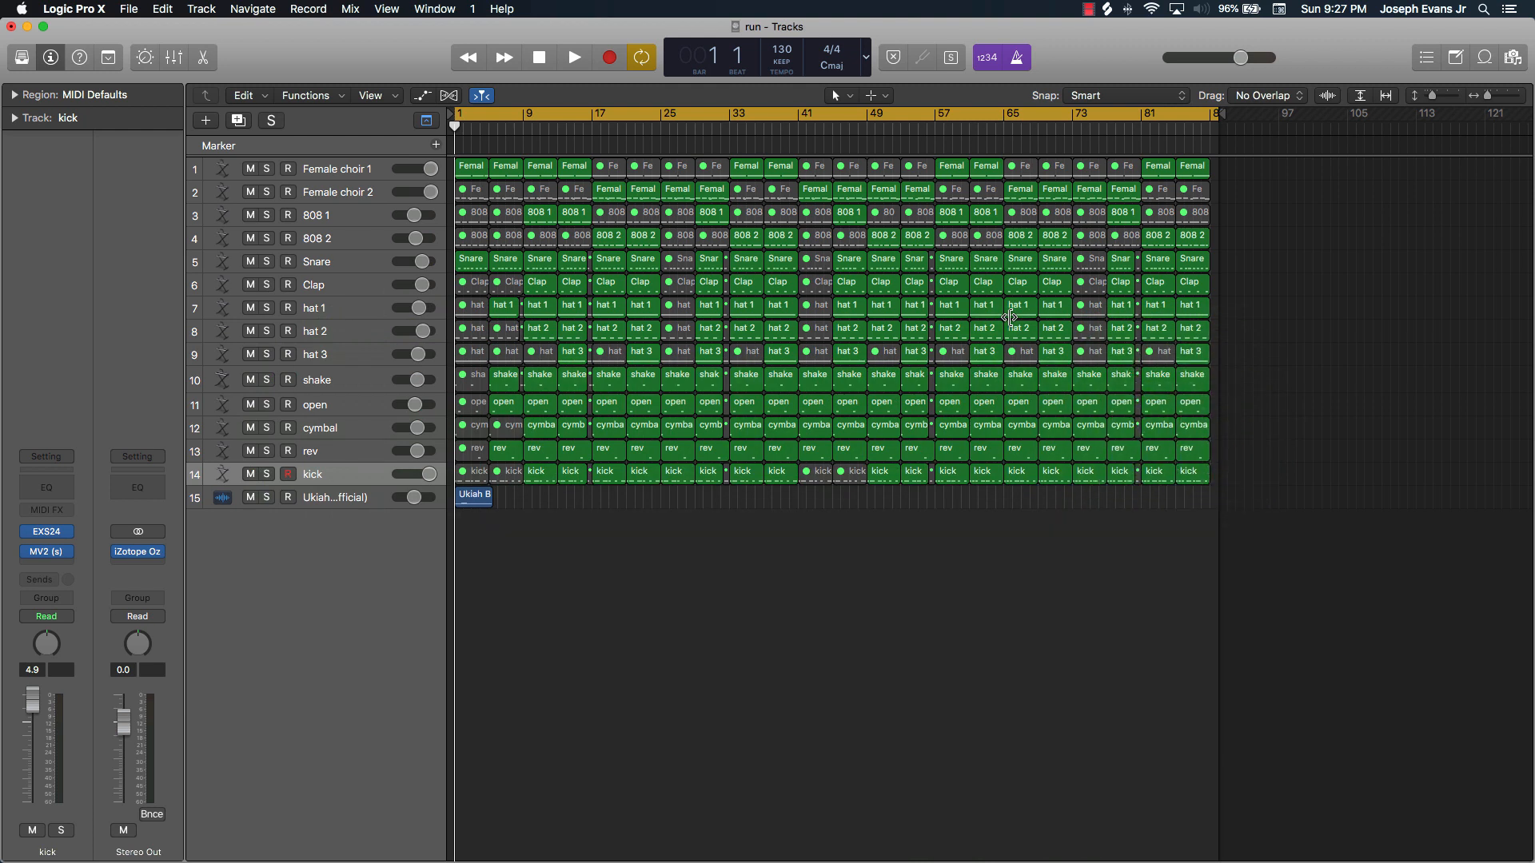
key(super+s)
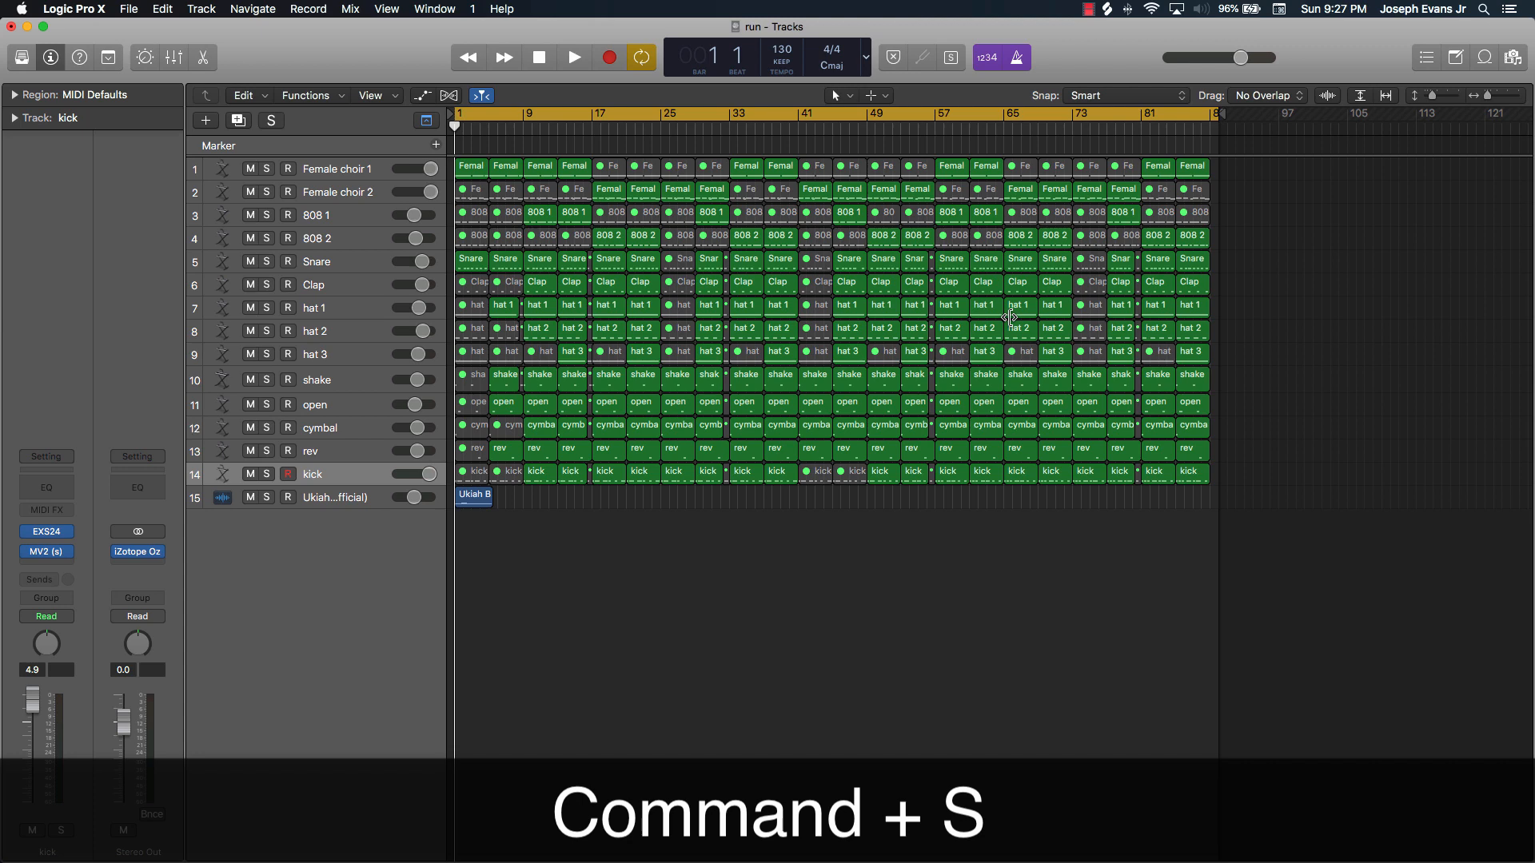
key(super+shift+s)
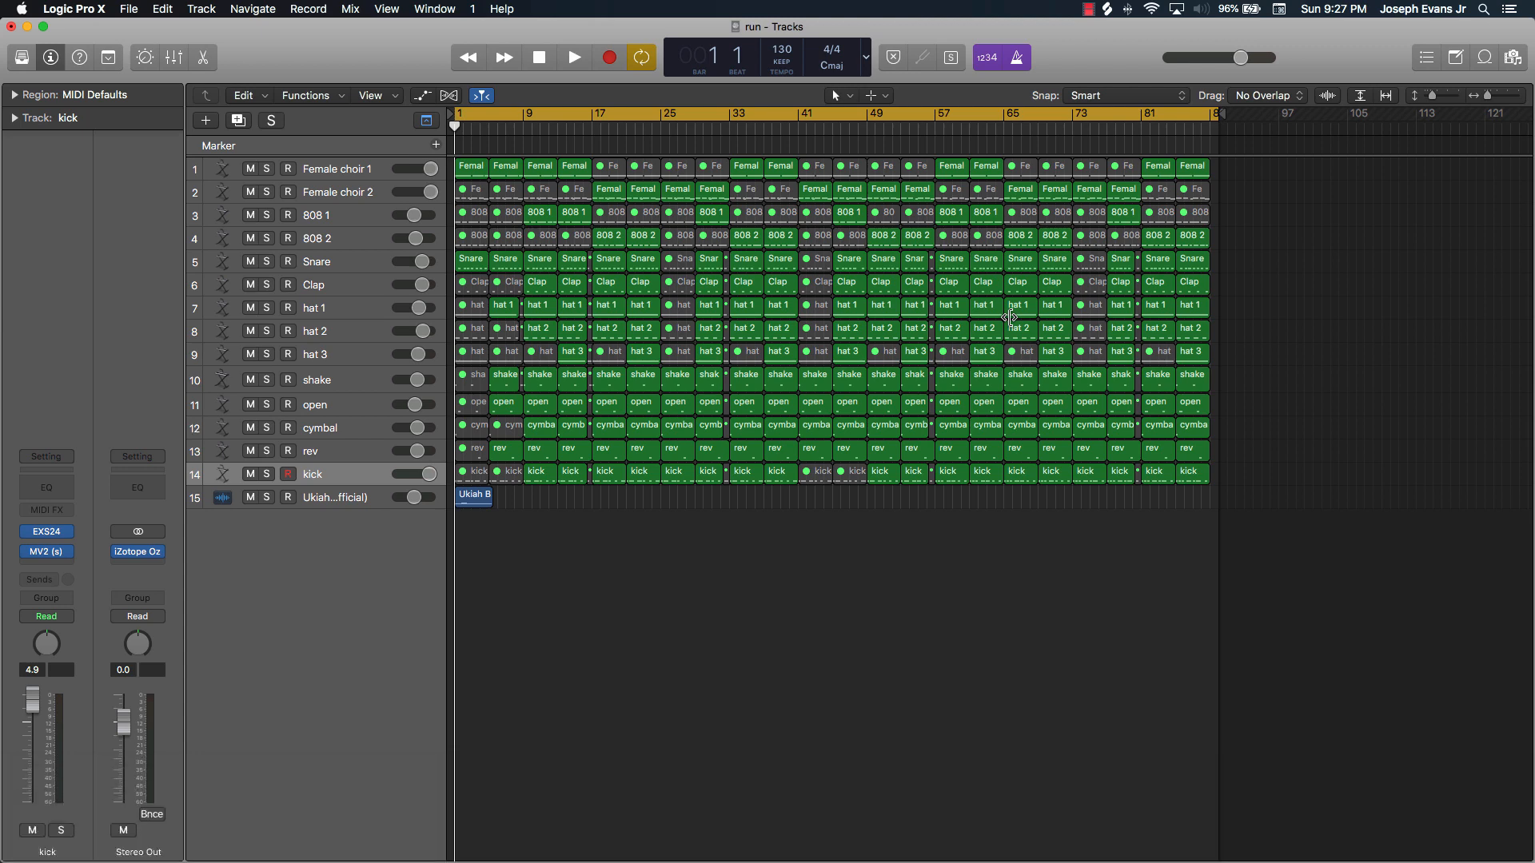
key(super+alt+n)
key(super+d)
key(super+t)
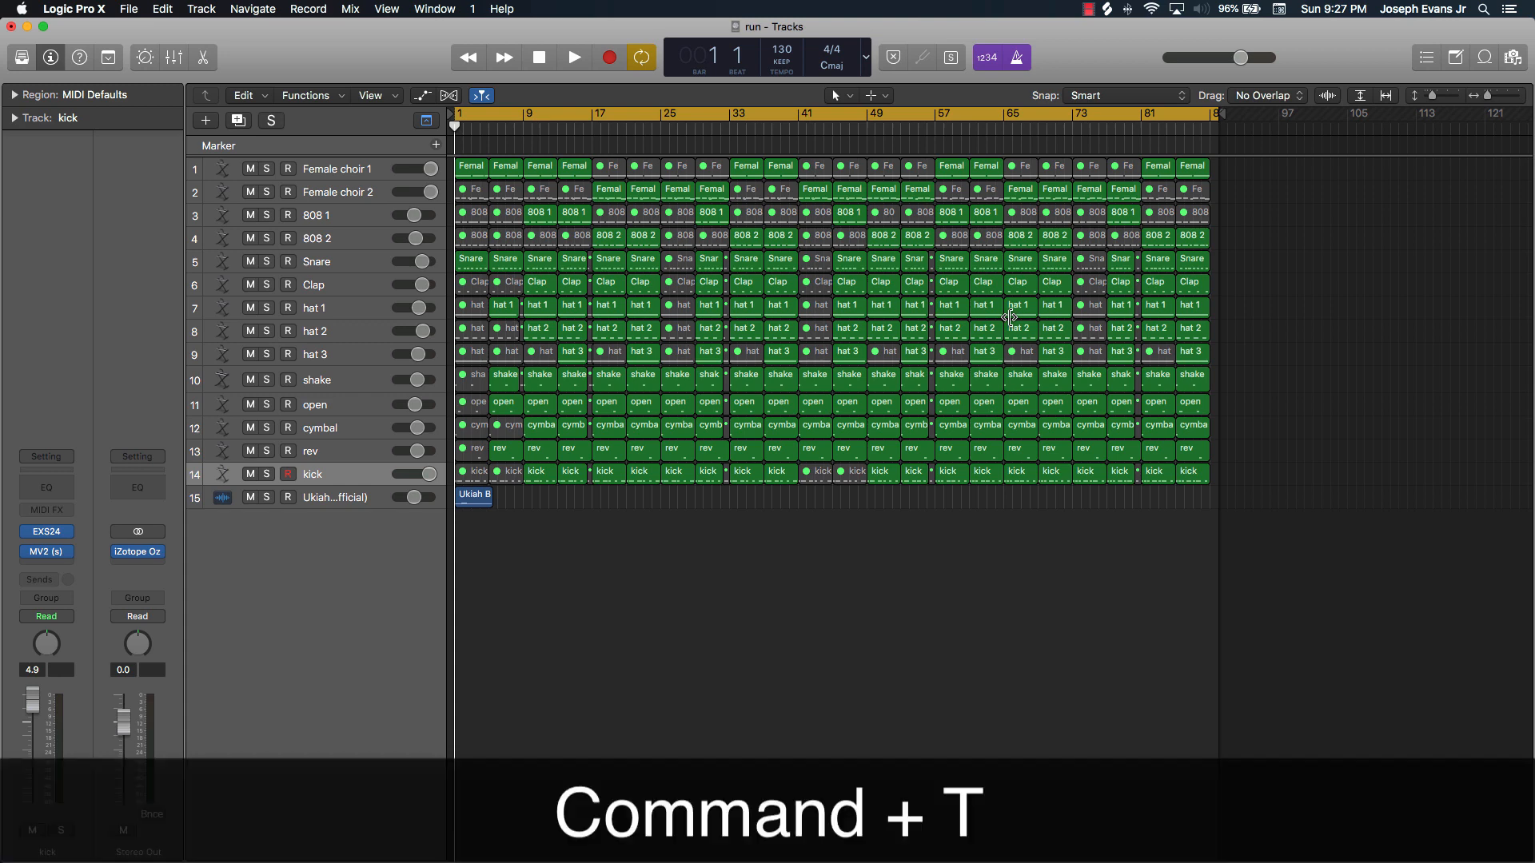
key(super+v)
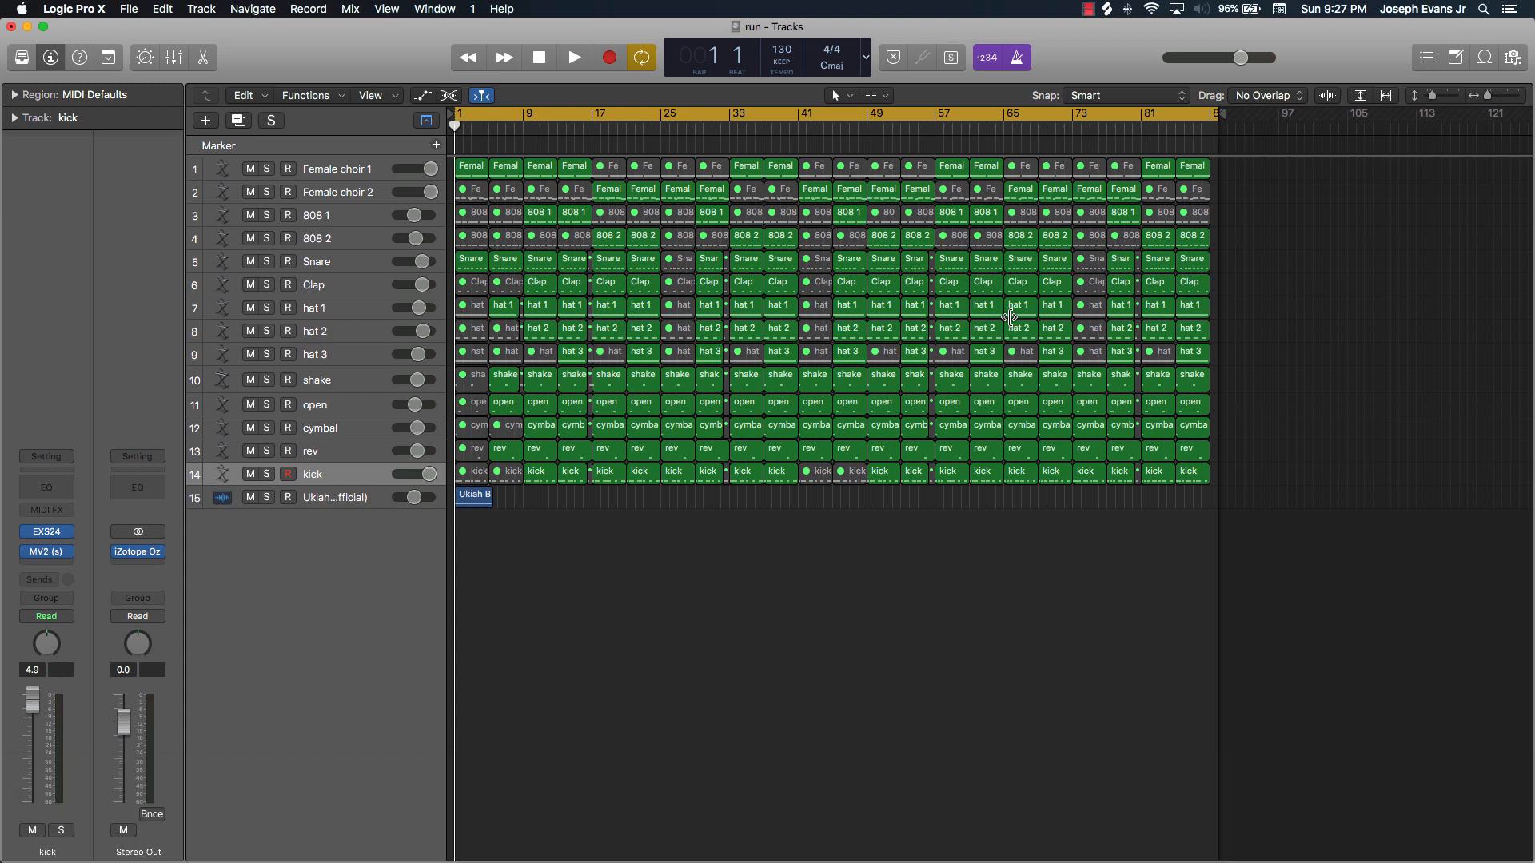
key(super+c)
key(y)
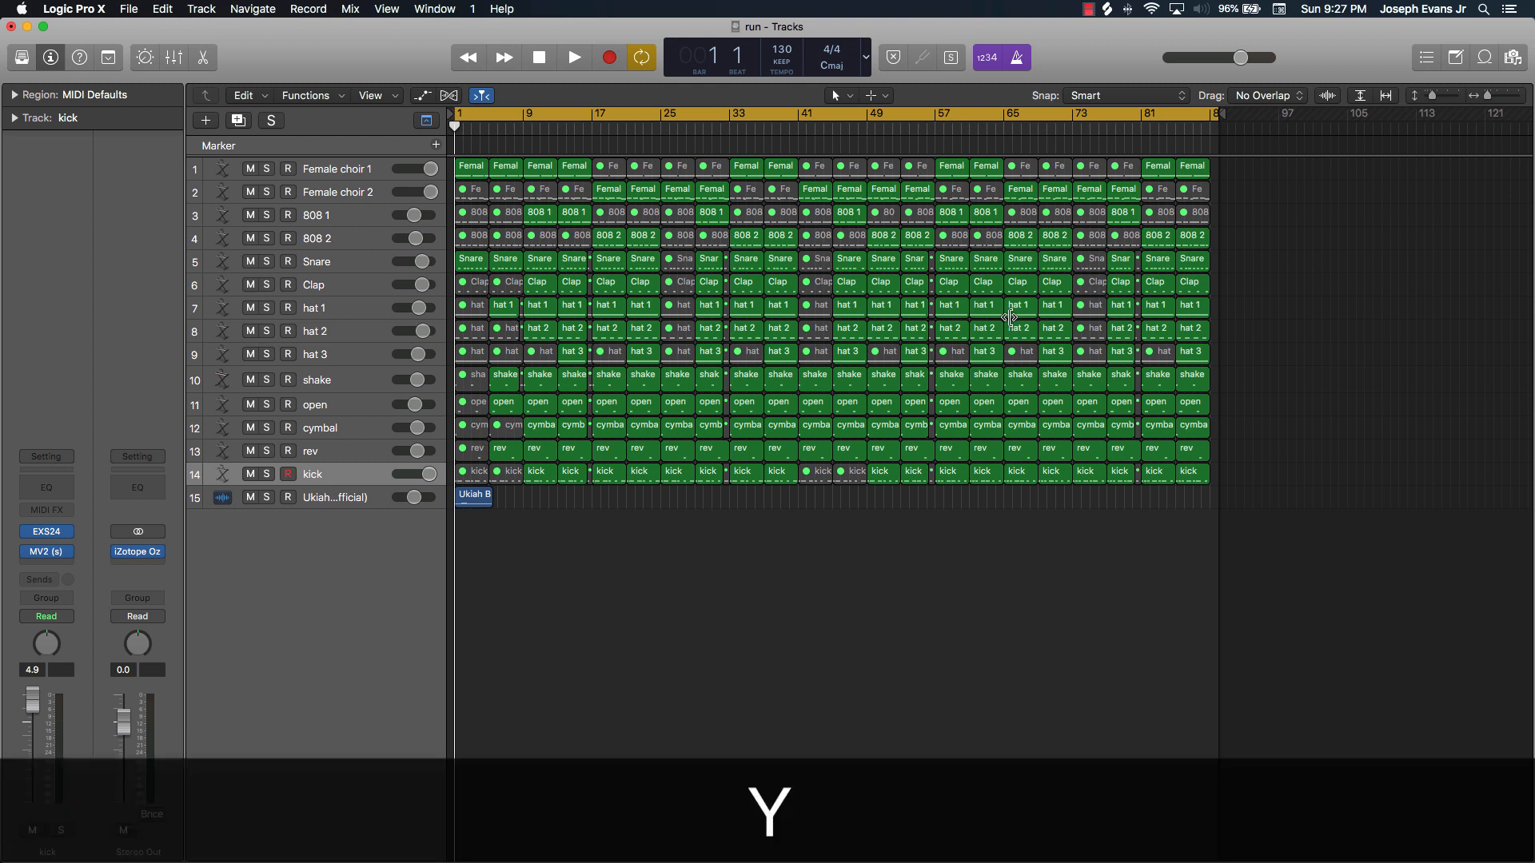
key(p)
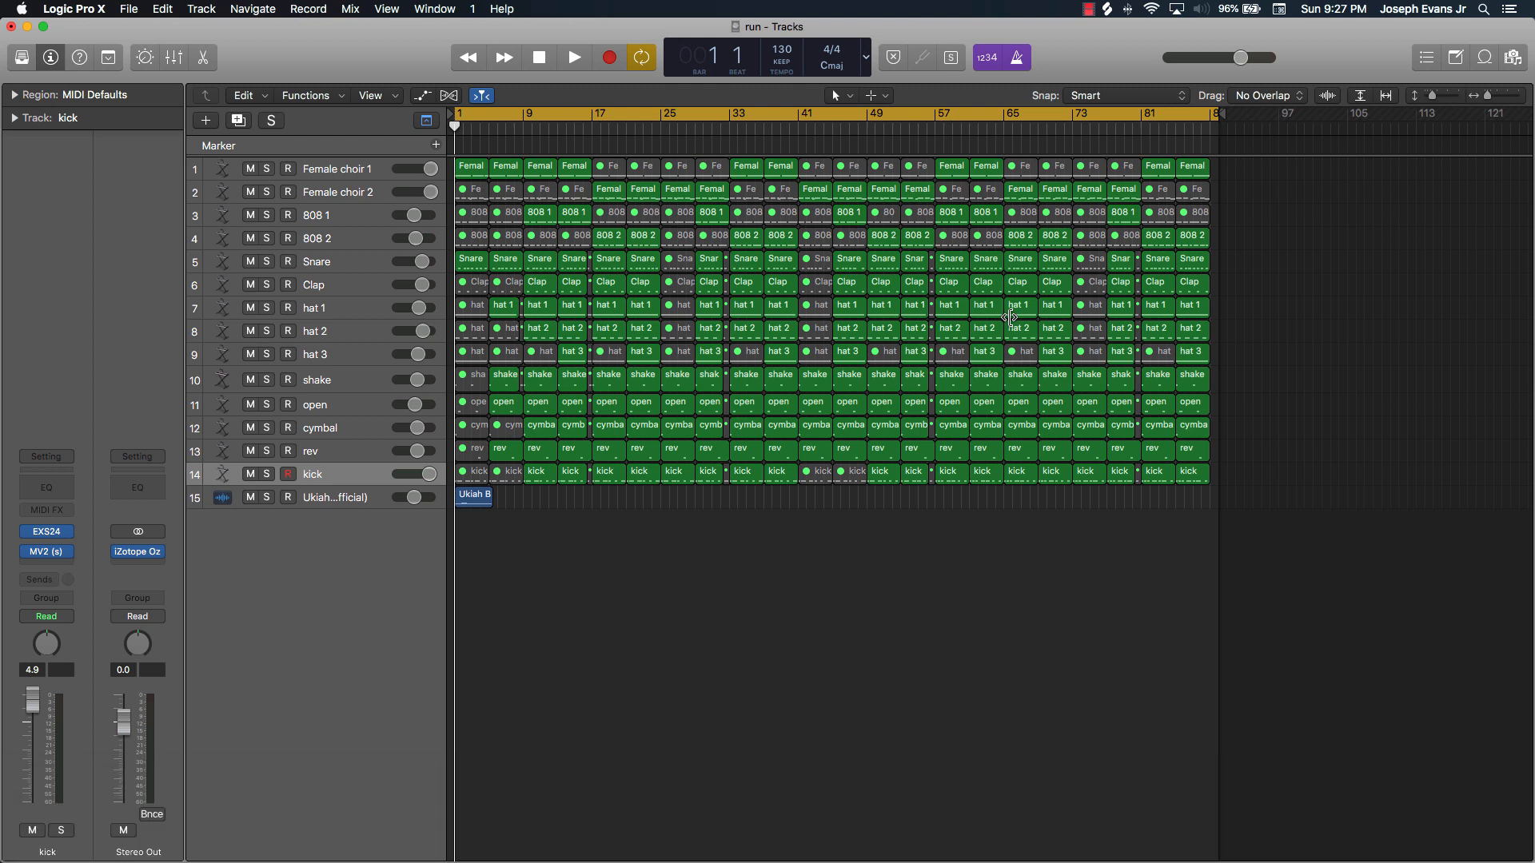
key(x)
key(x)
Save the current project
key(super+s)
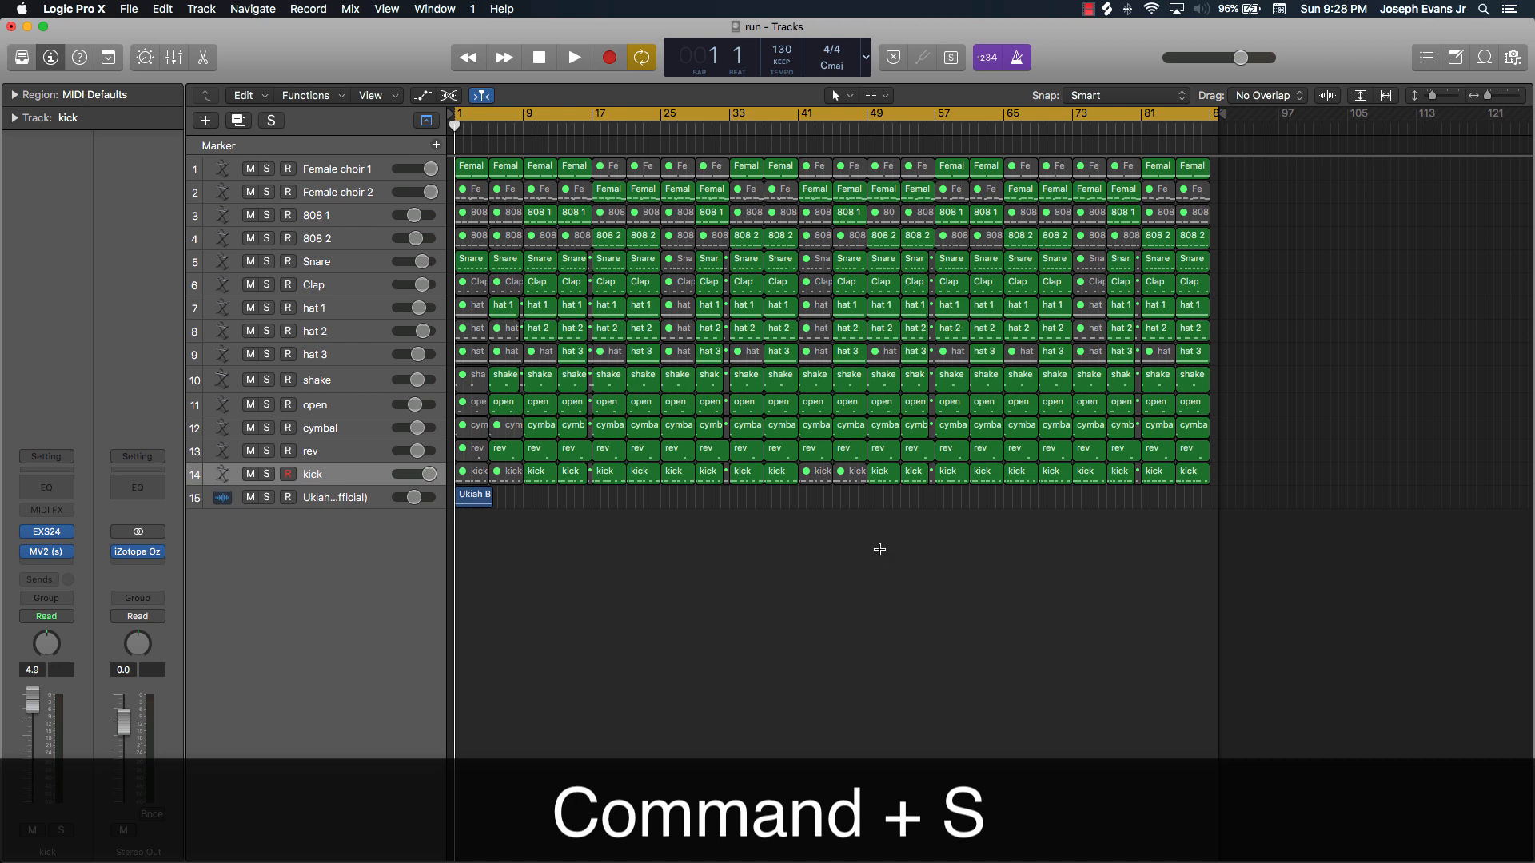
key(super+s)
click(130, 9)
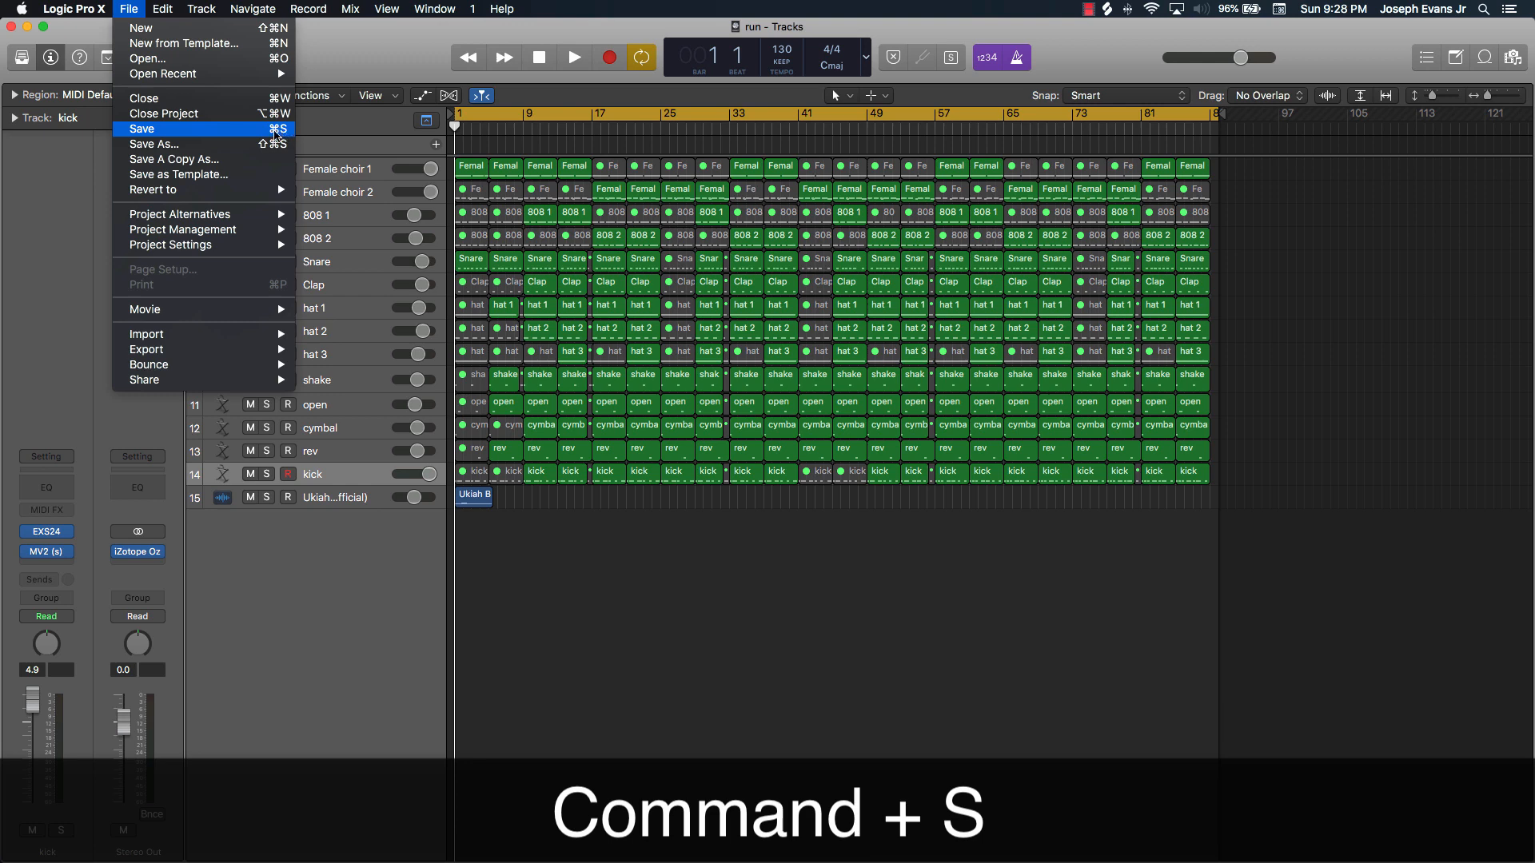
key(super+s)
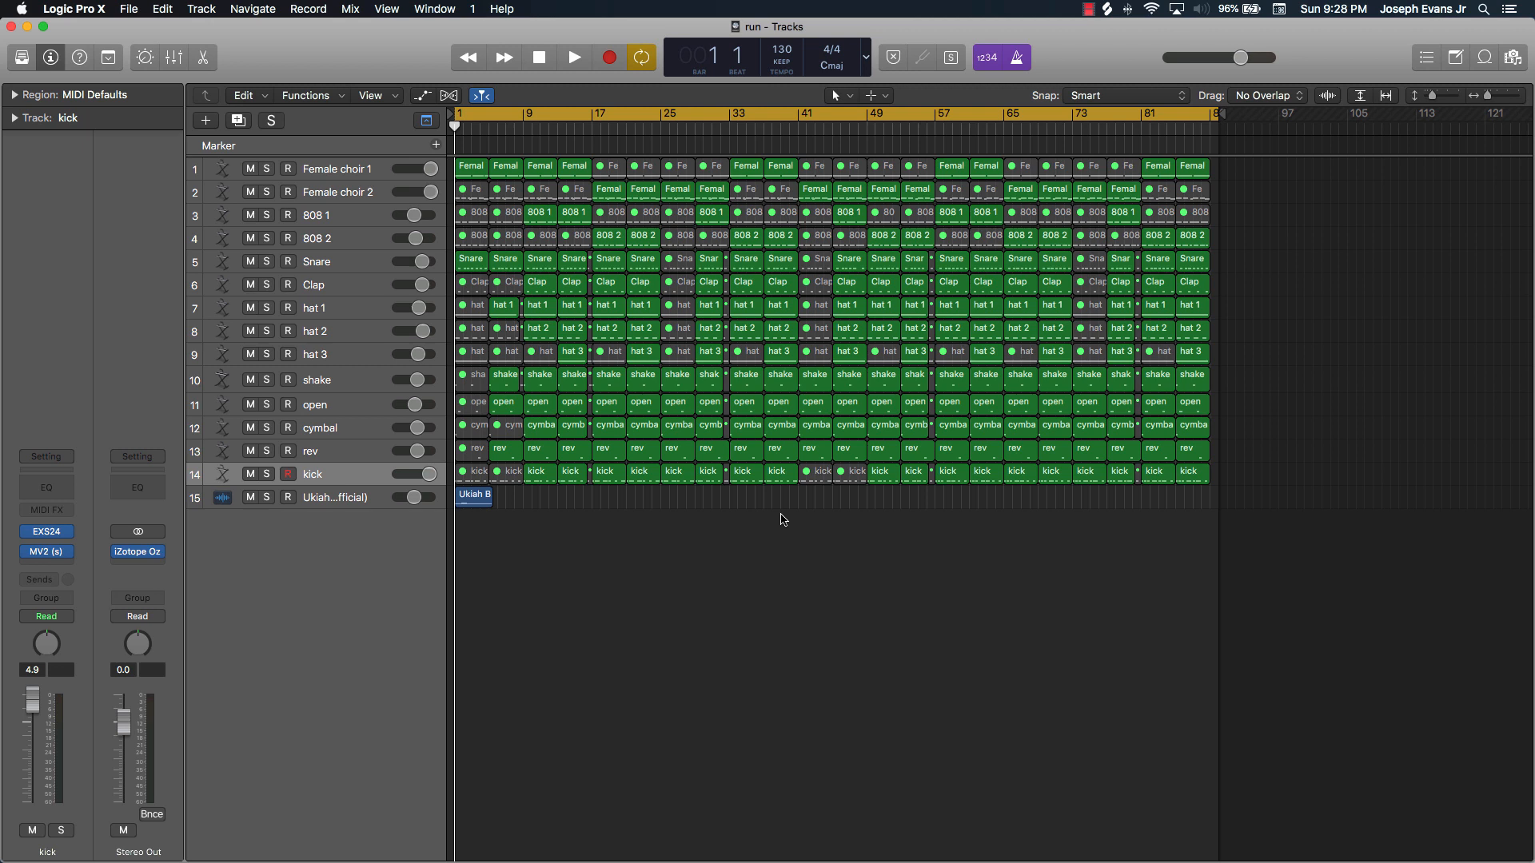
Bring up the Save As options for the project, choose the Desktop as the location, and cancel without saving a copy
key(super+shift+s)
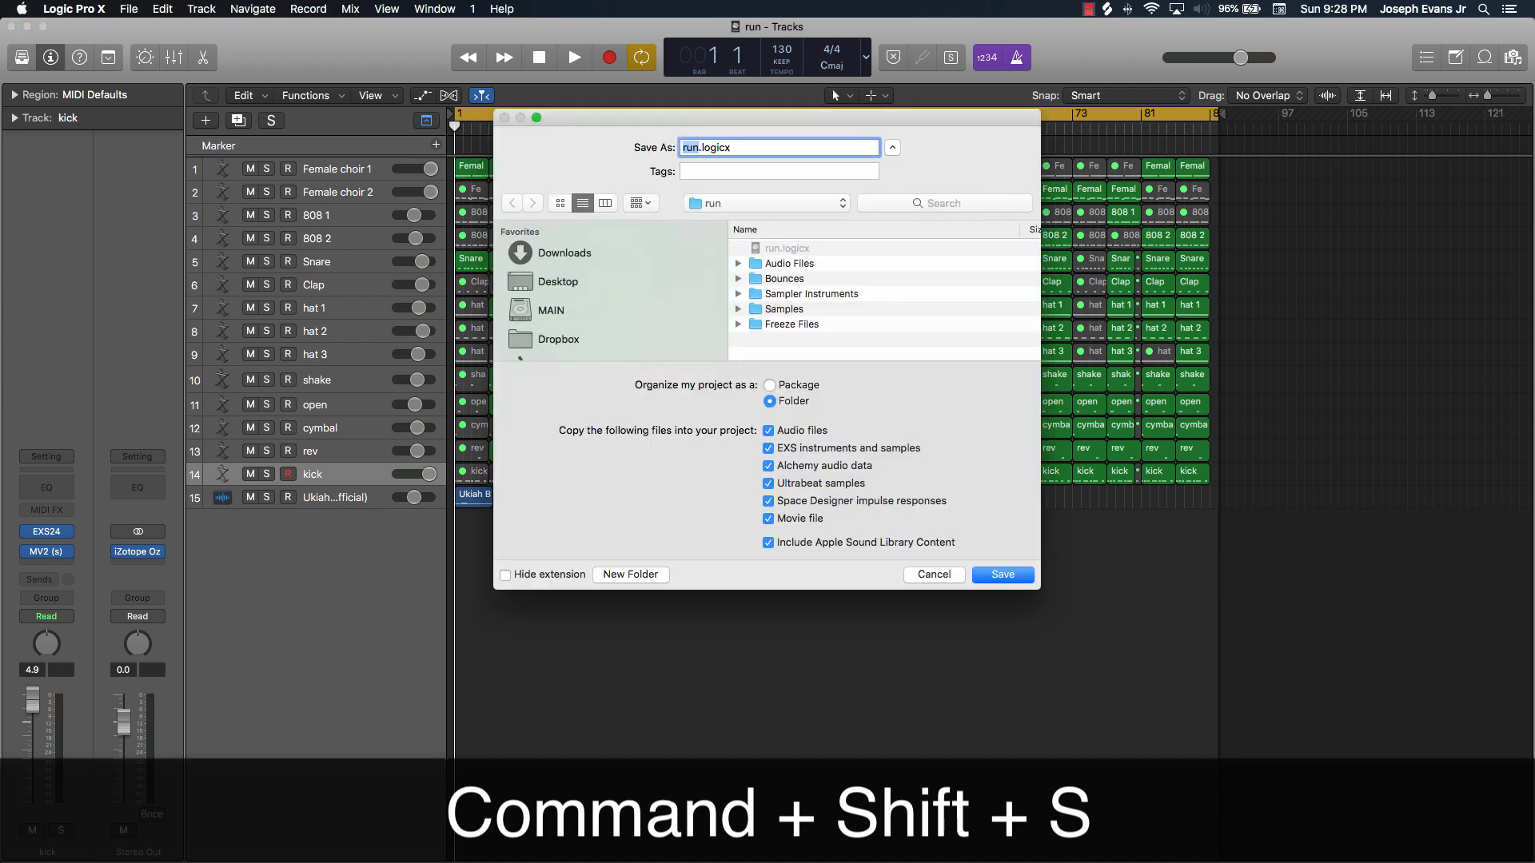
drag(644, 117, 611, 141)
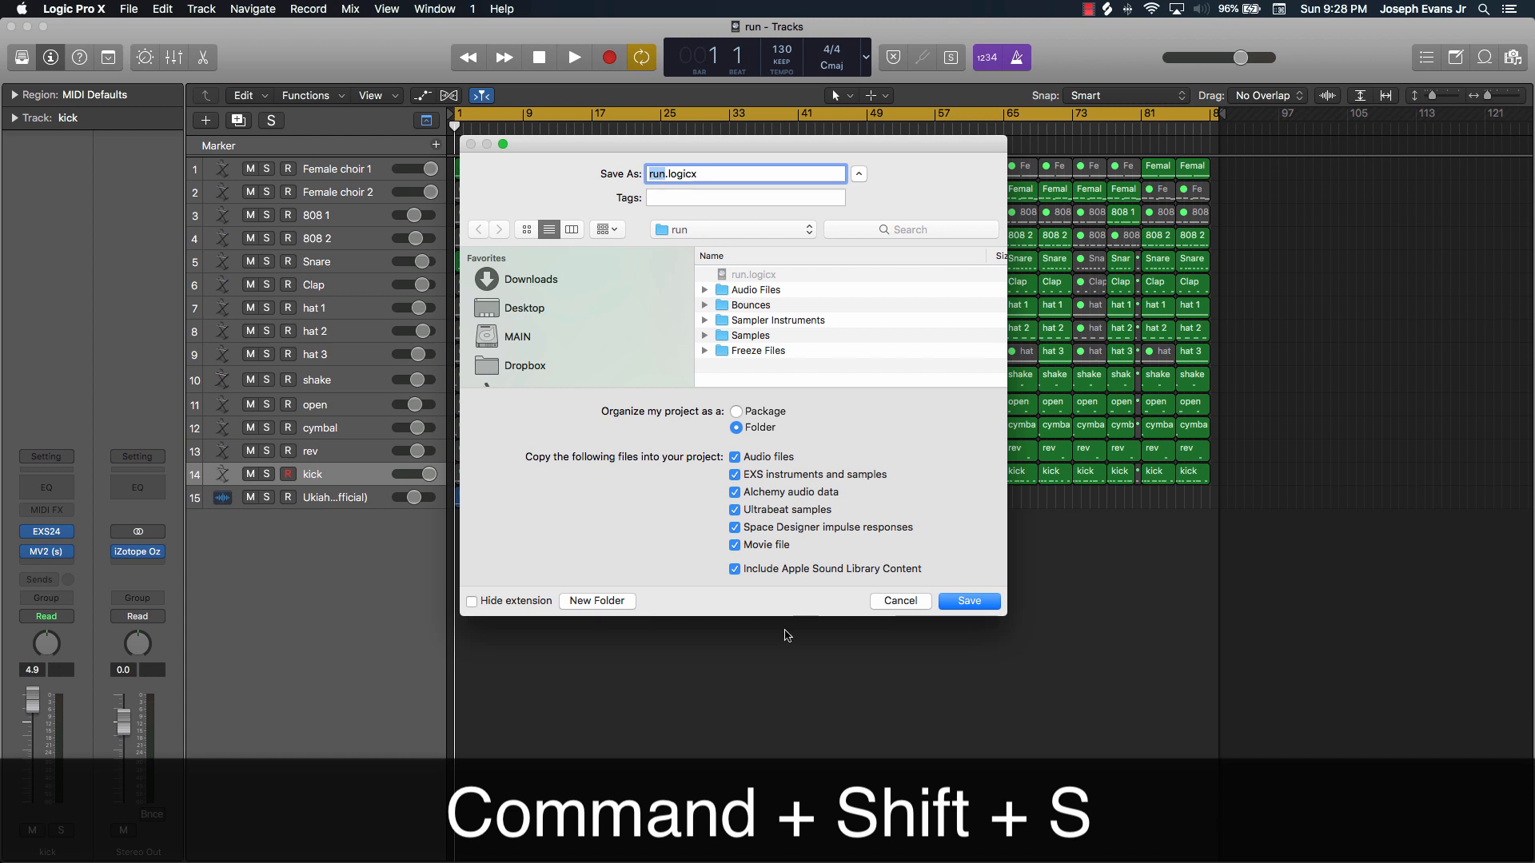
click(528, 308)
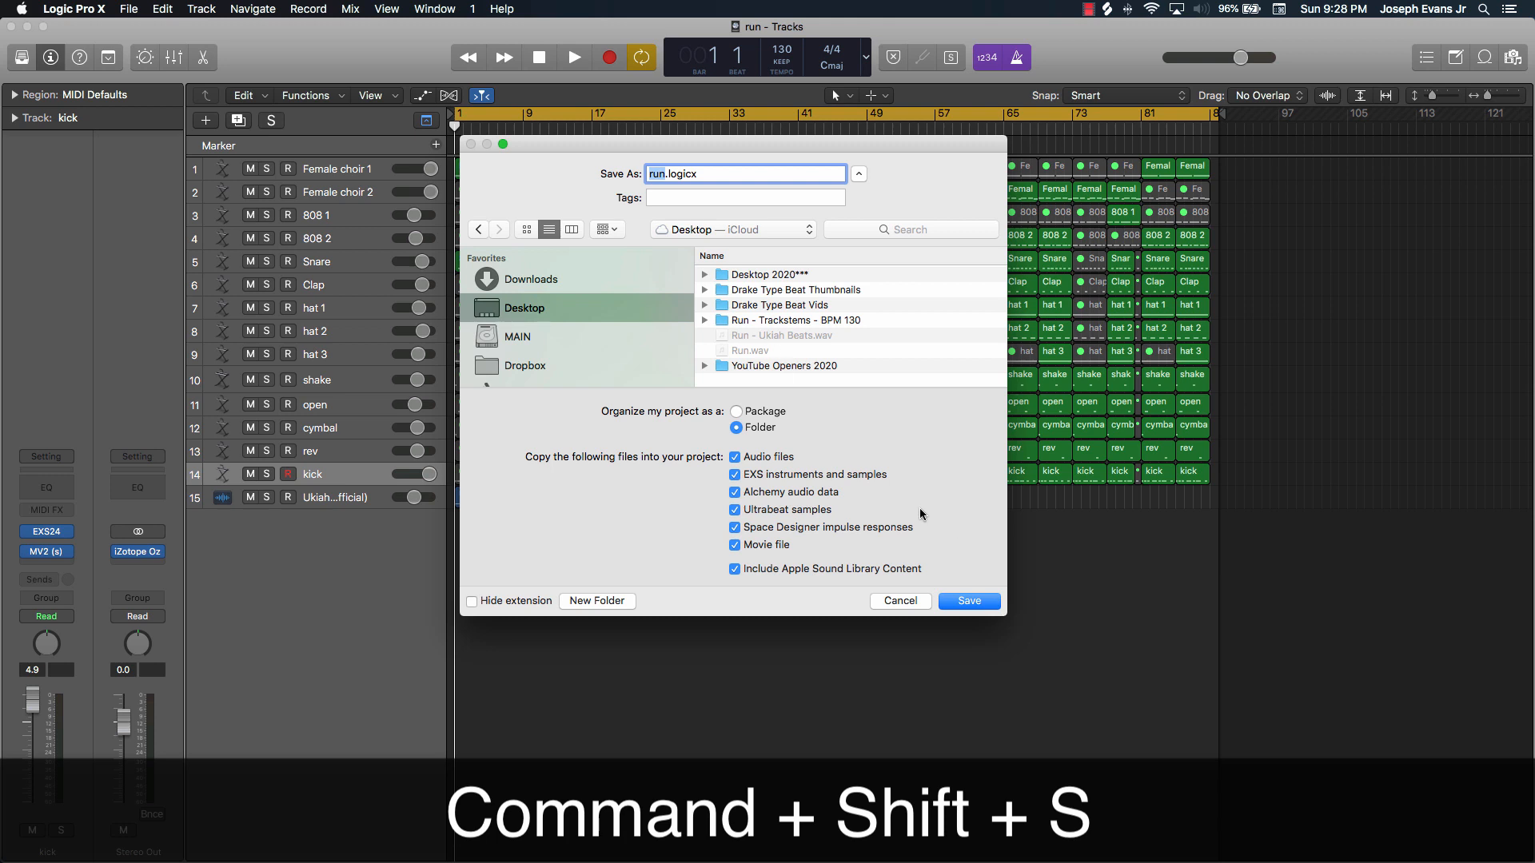
click(901, 601)
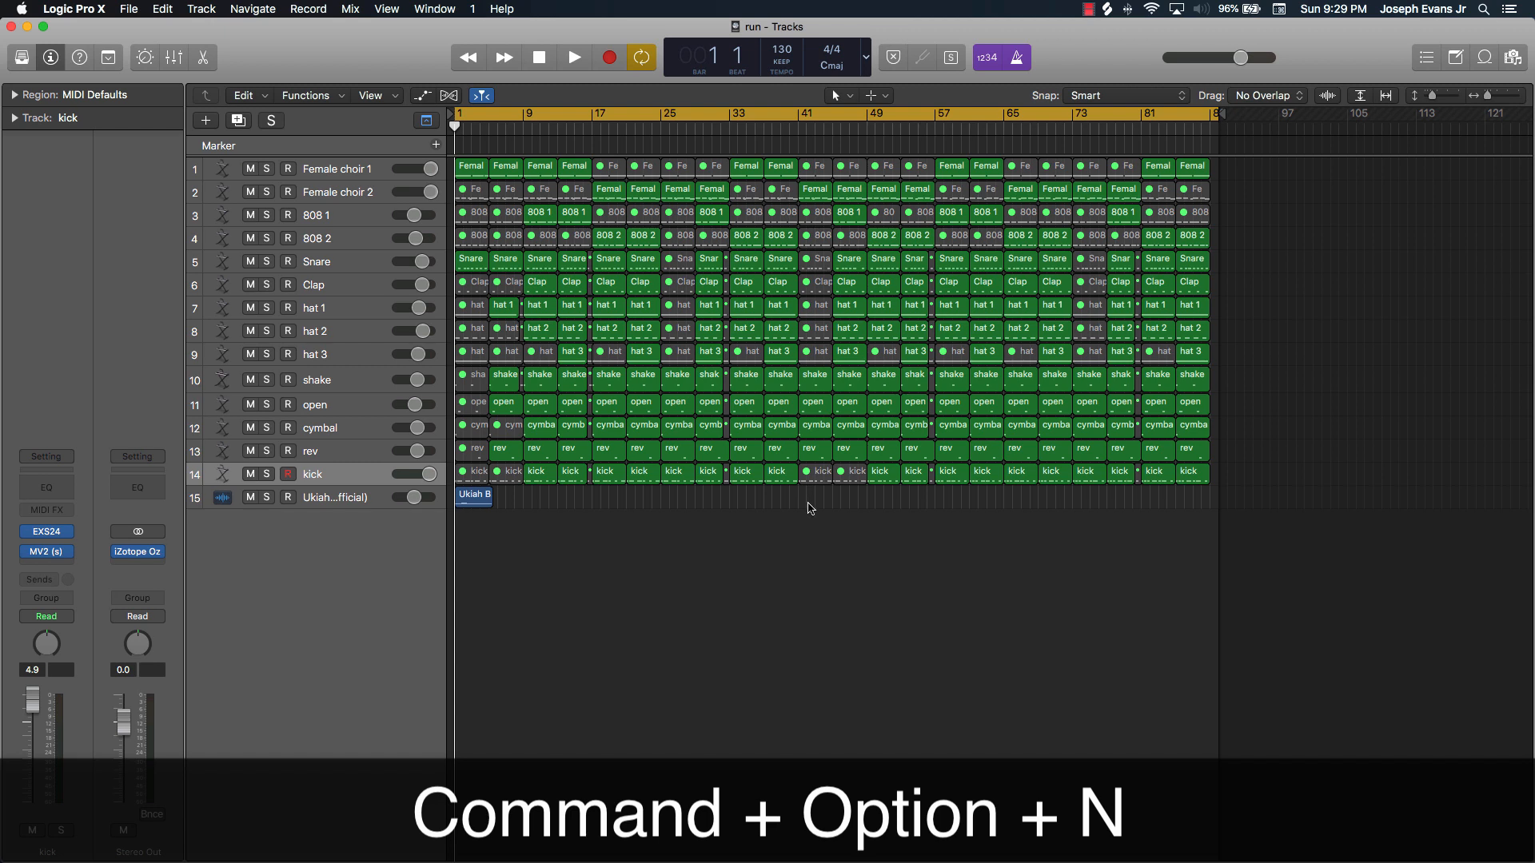
Bring up the new-track options and dismiss them without creating a track
key(super+alt+n)
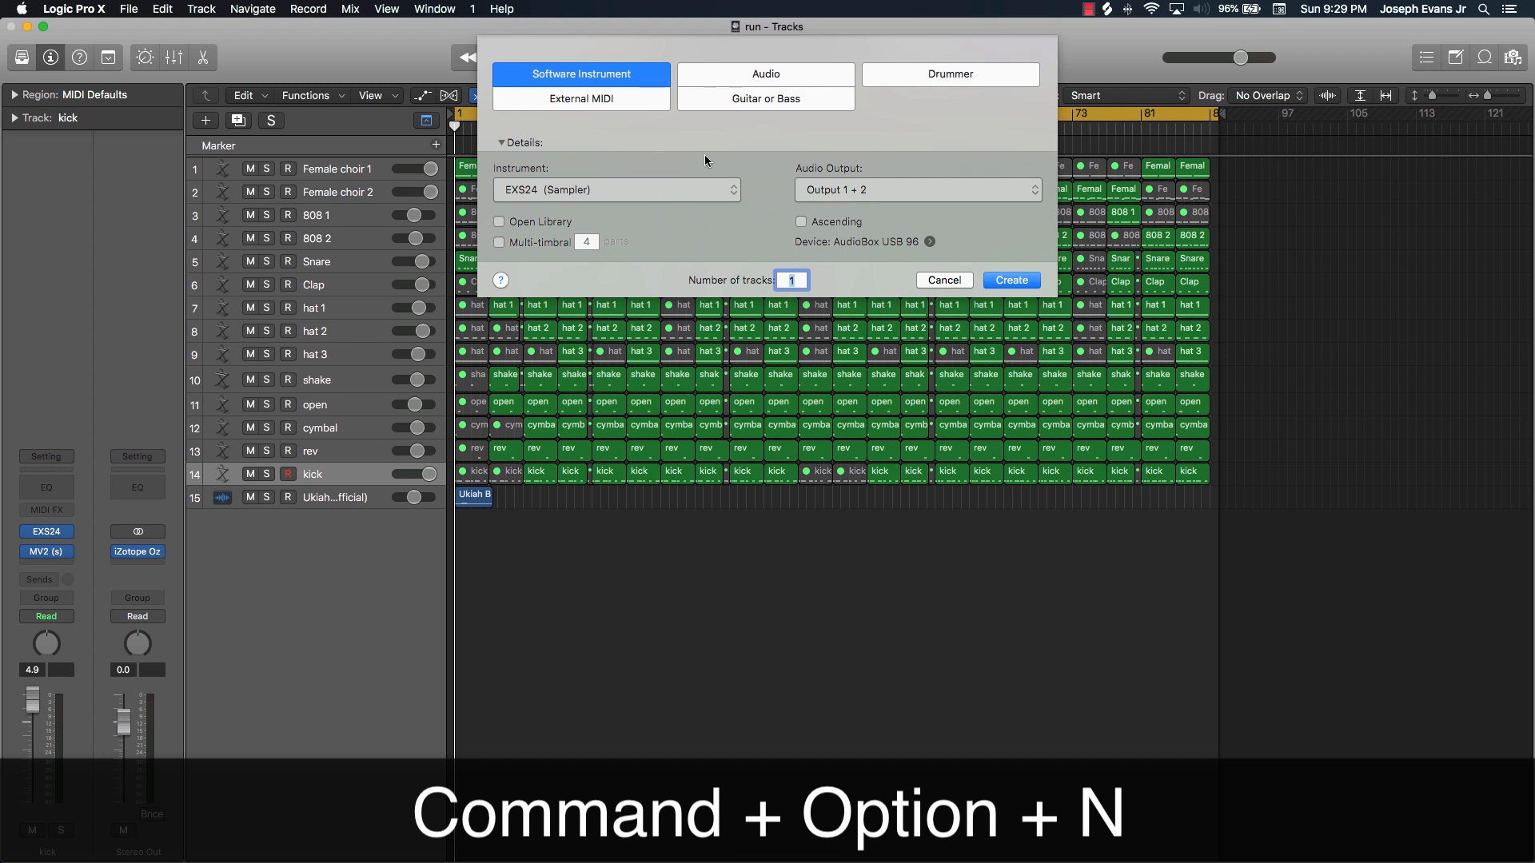
click(933, 281)
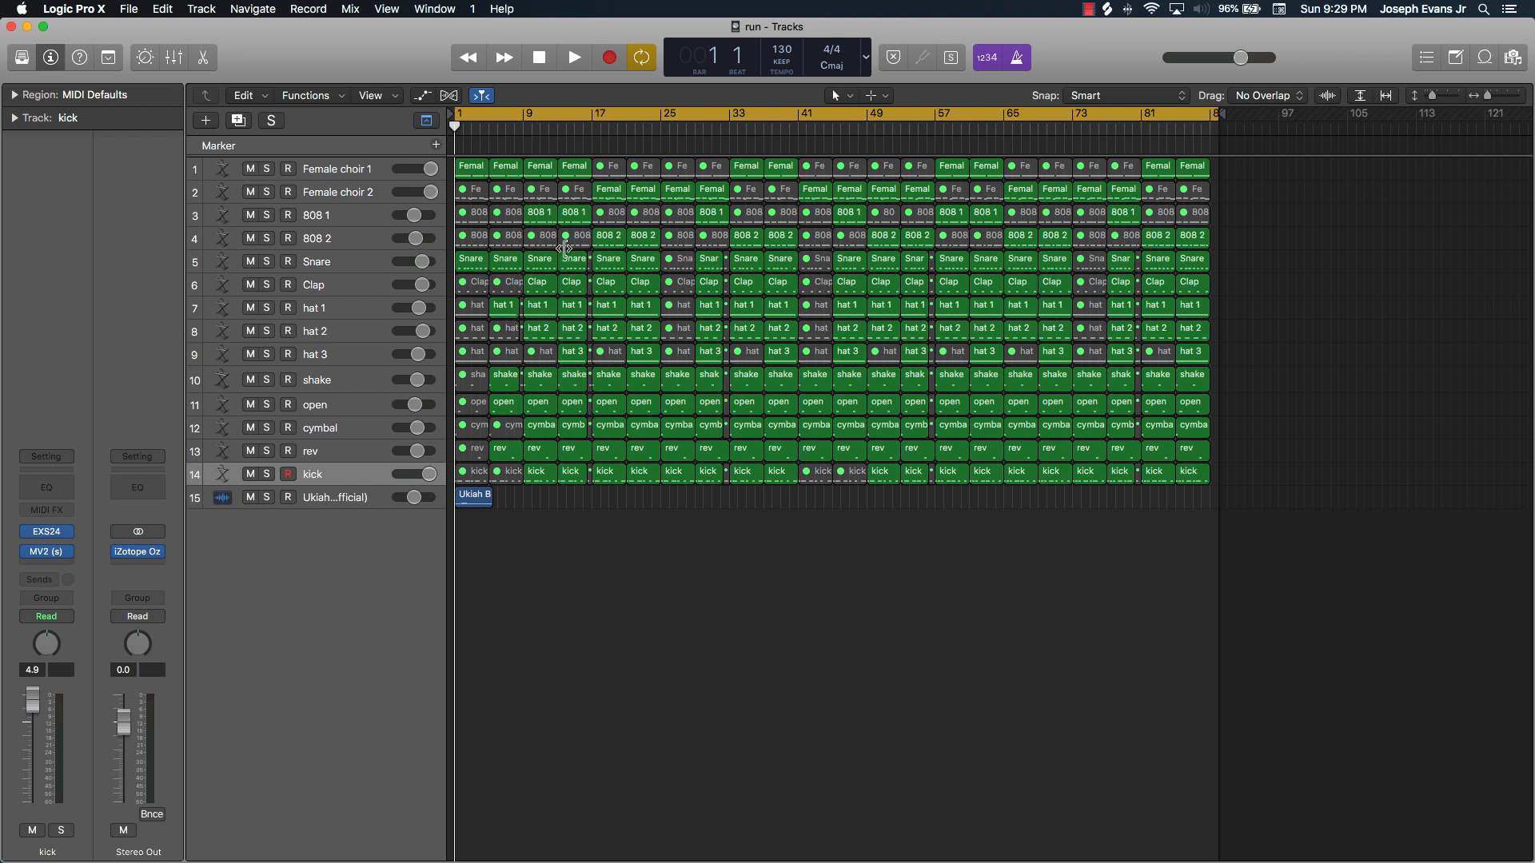
Duplicate the hat 3 track as an empty track with the same channel settings
click(340, 356)
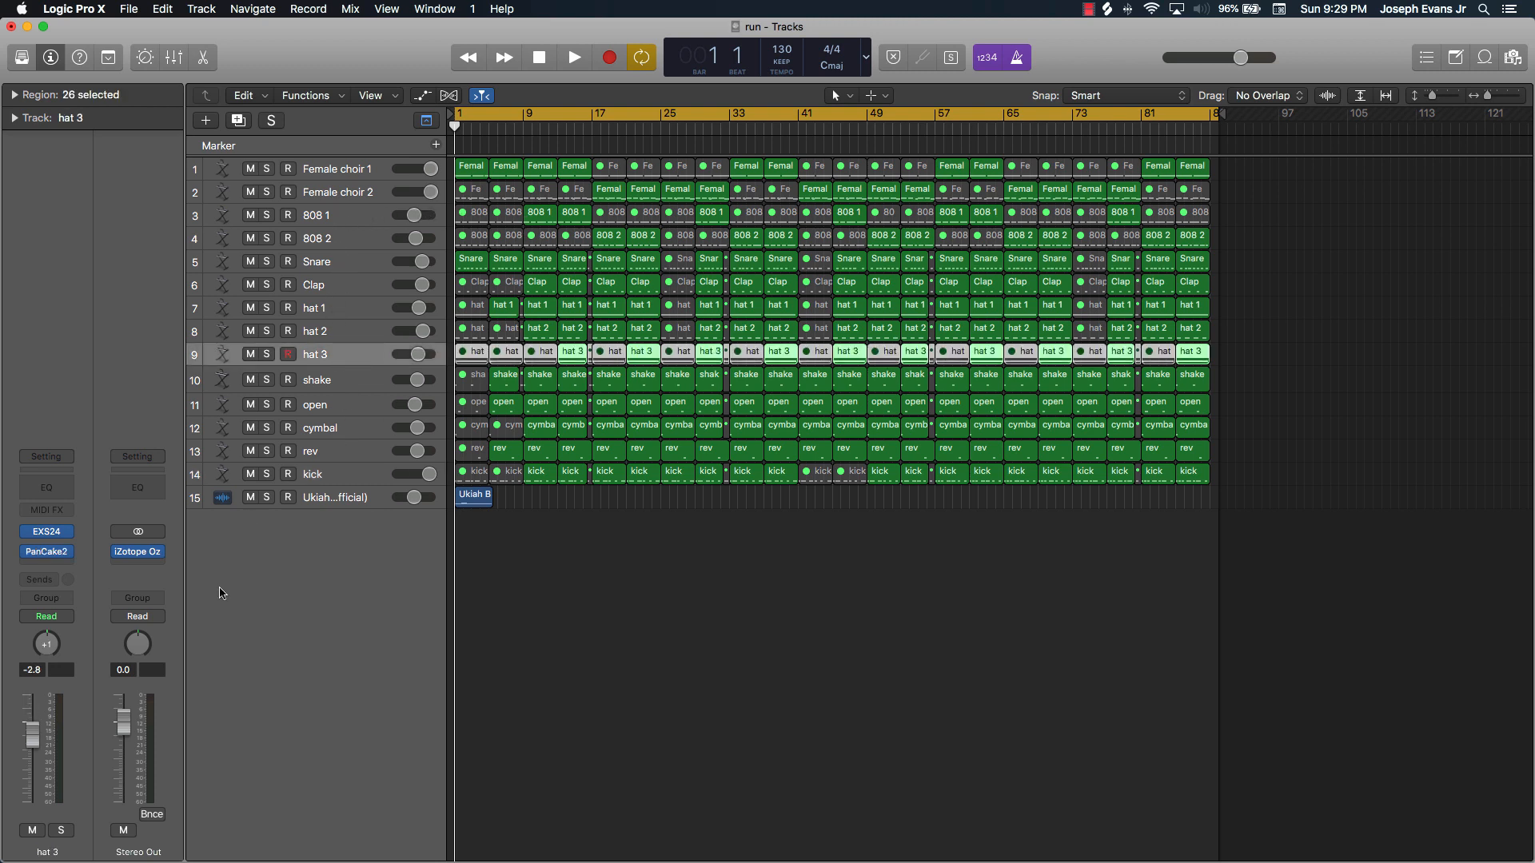
mouse_move(44, 558)
key(super+d)
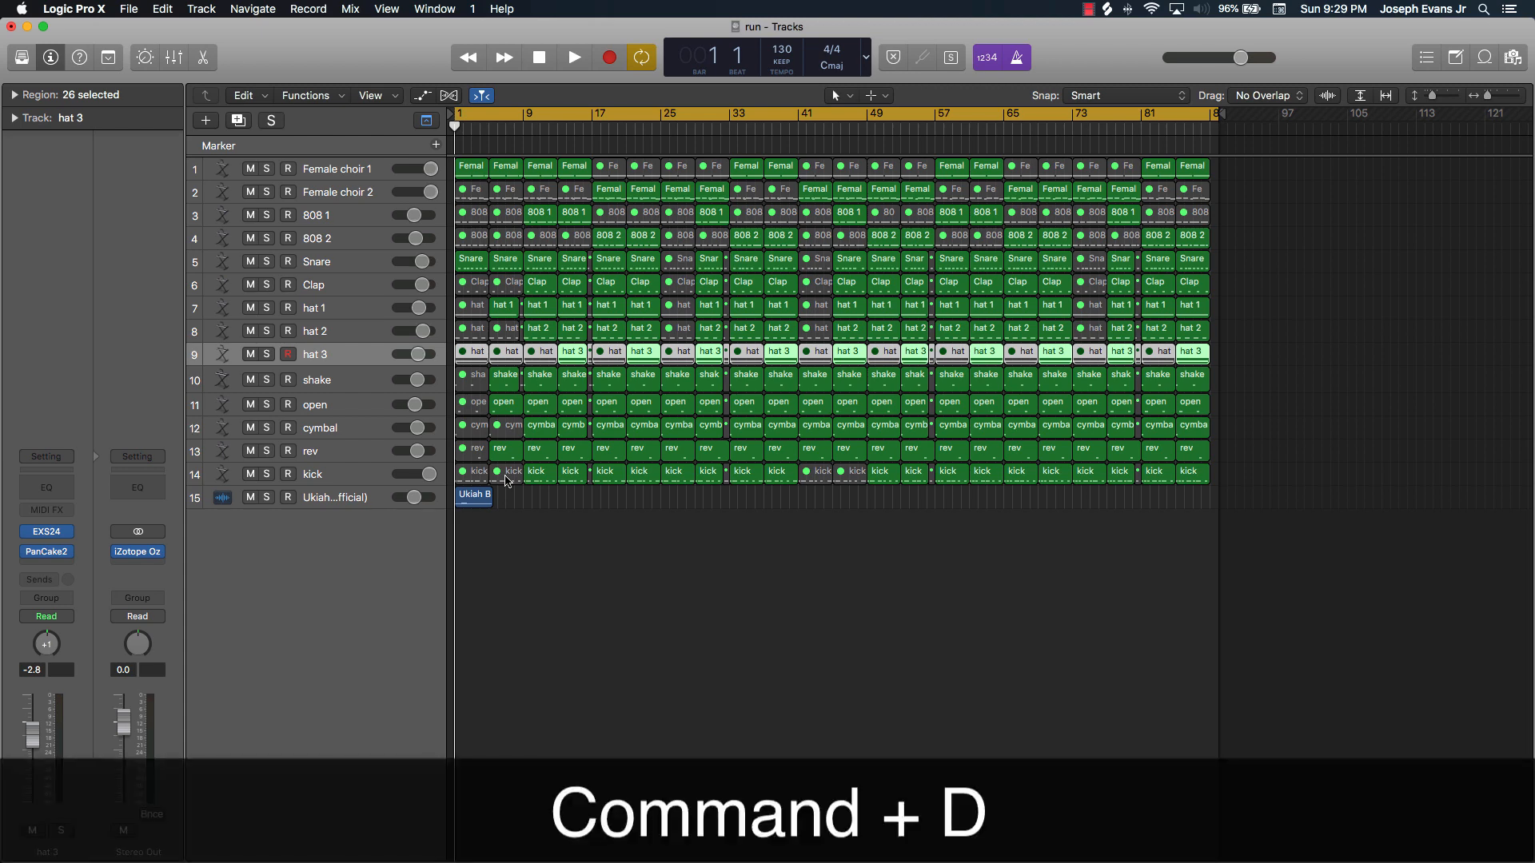
key(super+d)
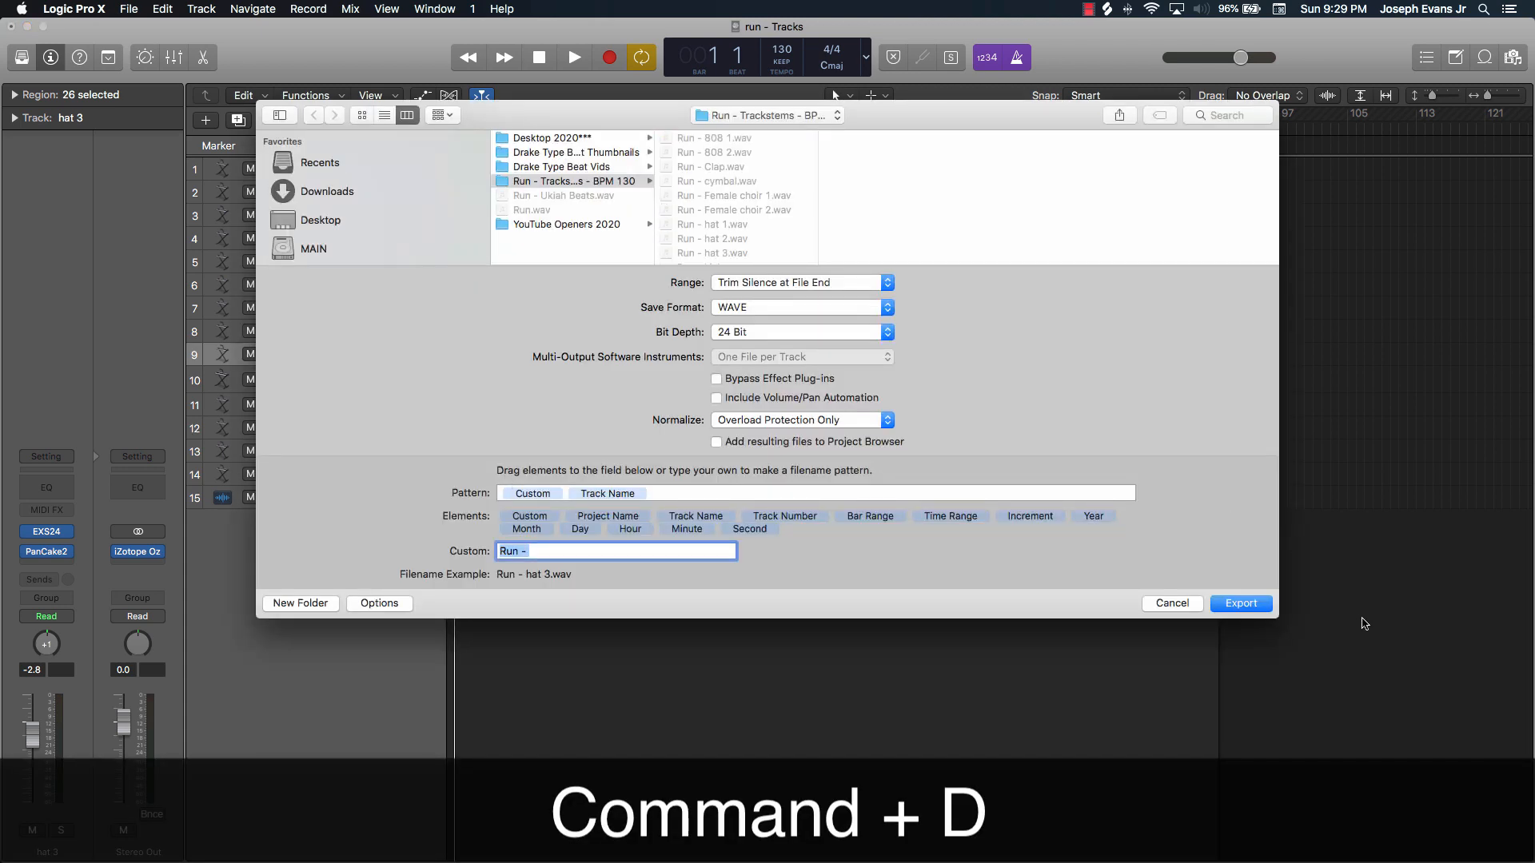
click(1163, 605)
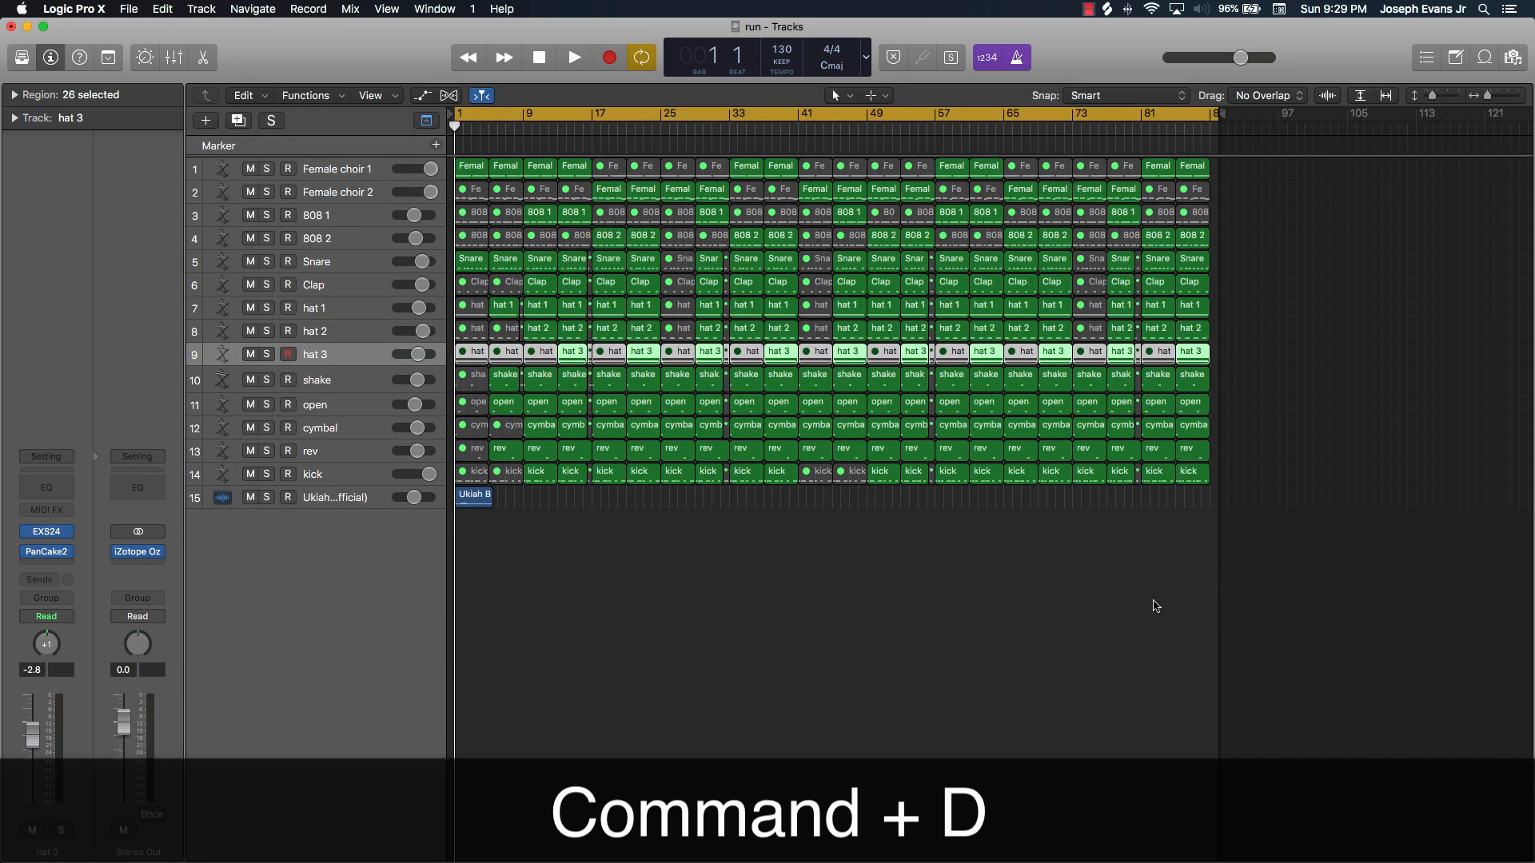
key(super+d)
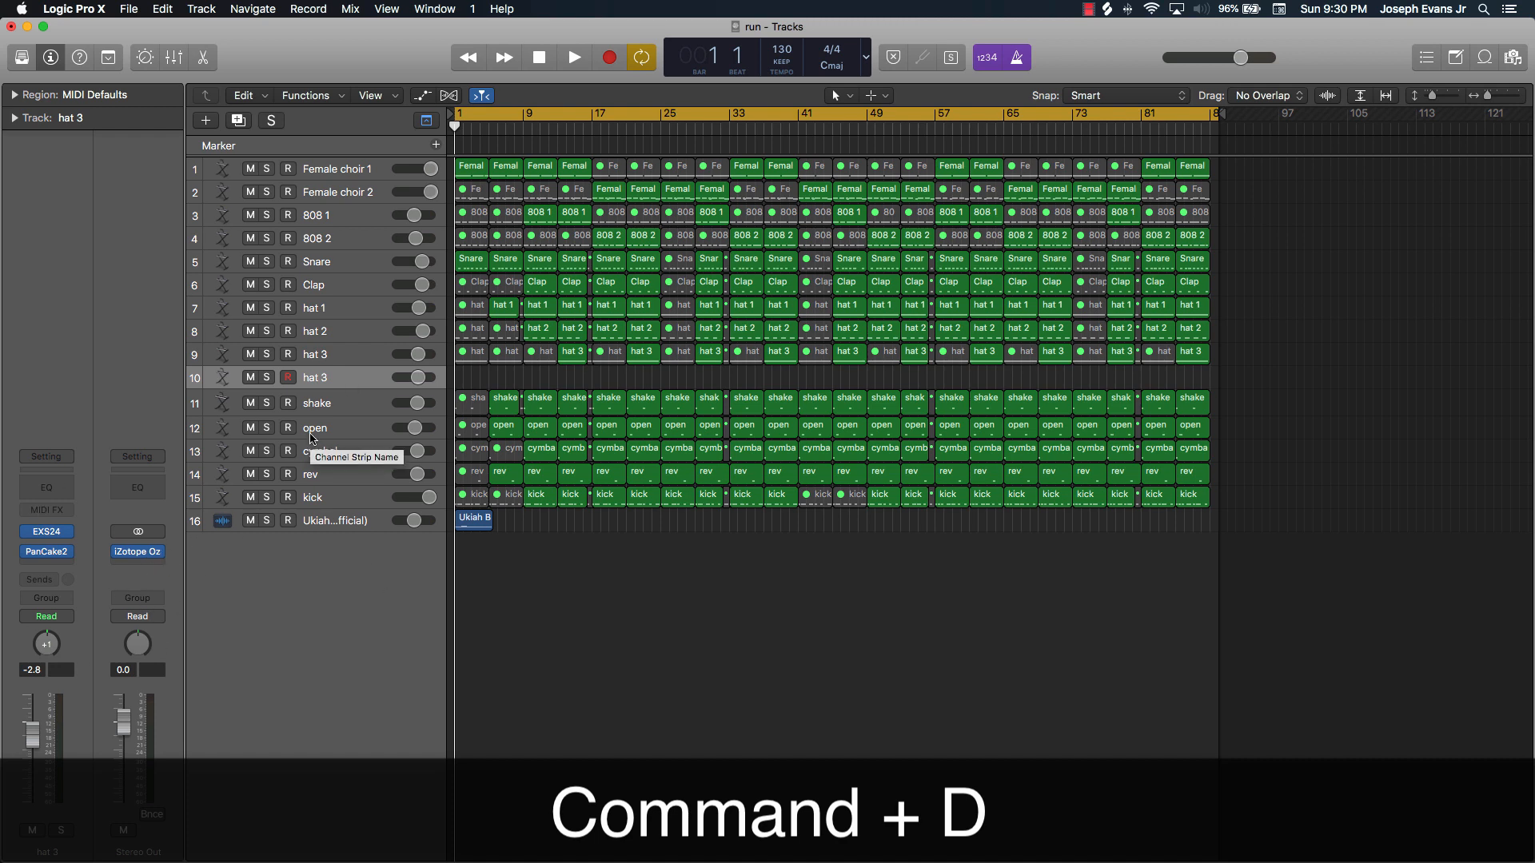
Delete the duplicated hat 3 track
key(super+BackSpace)
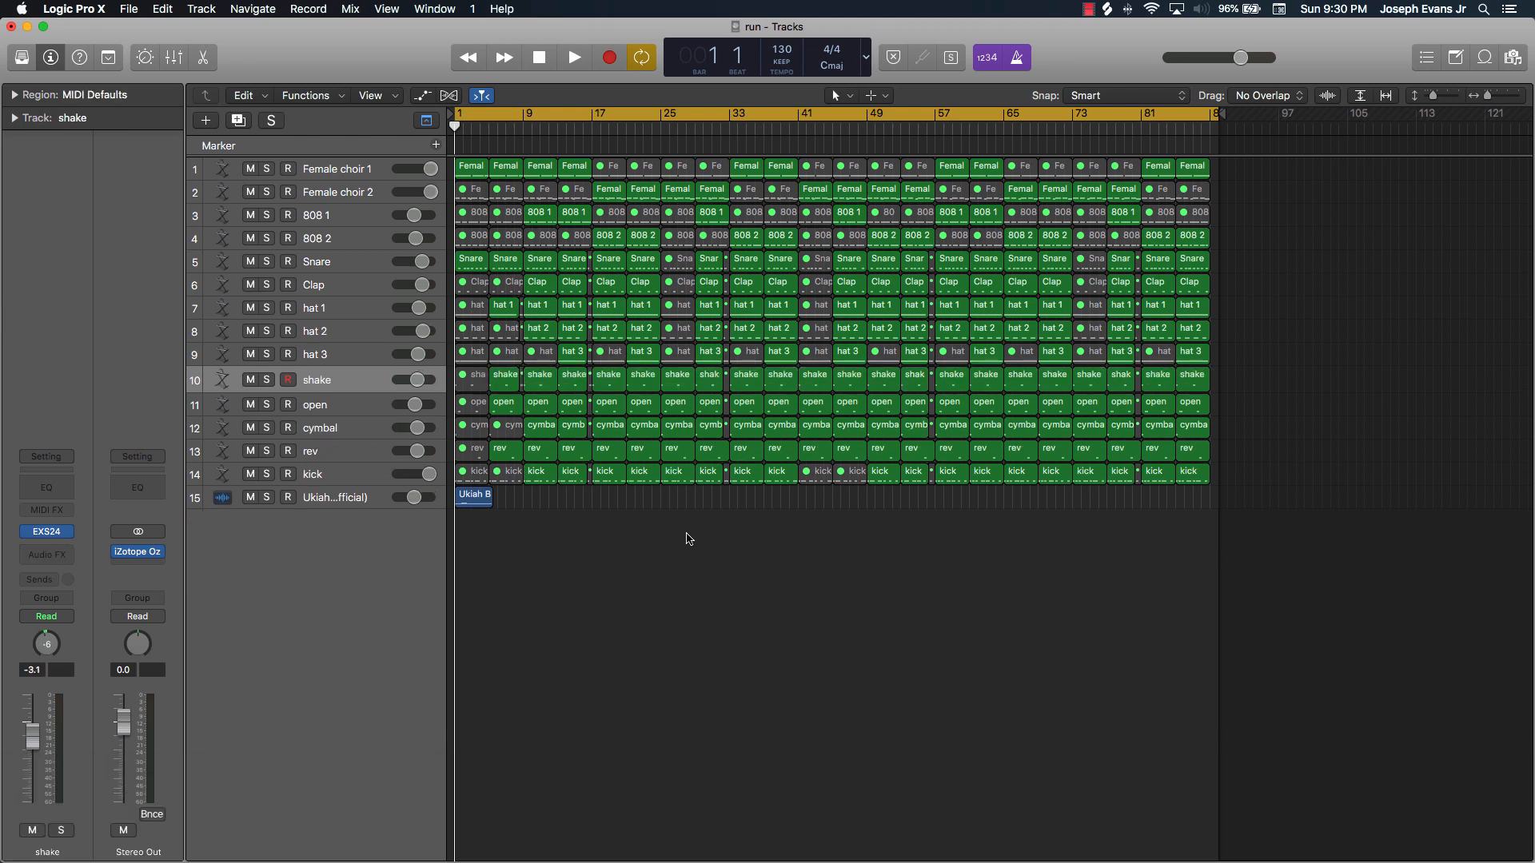
key(BackSpace)
Show the Library of instrument sounds for the shake track and hide it again
key(y)
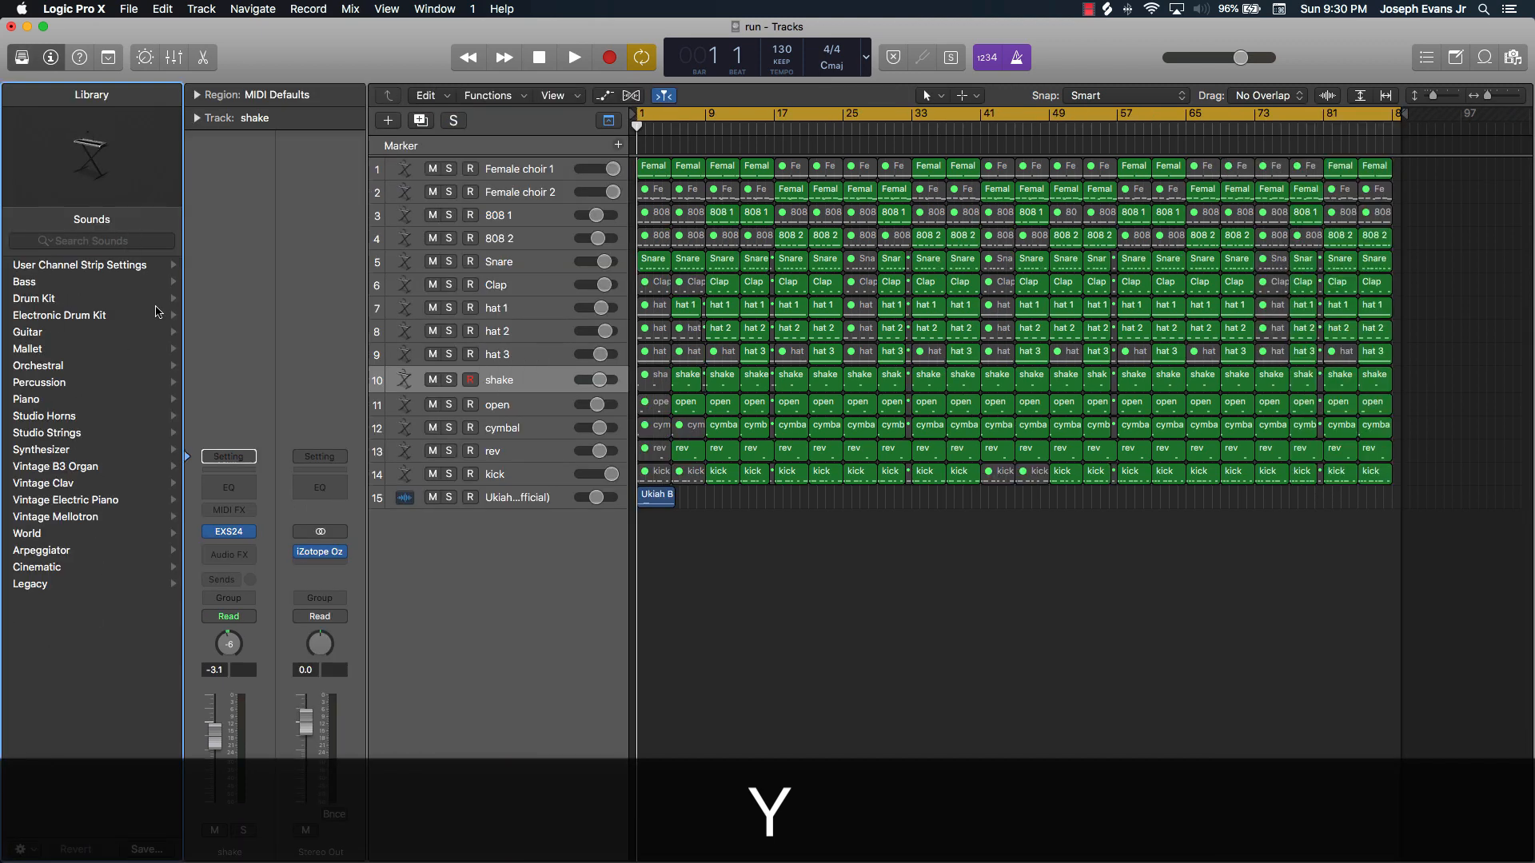
key(y)
key(y)
key(y)
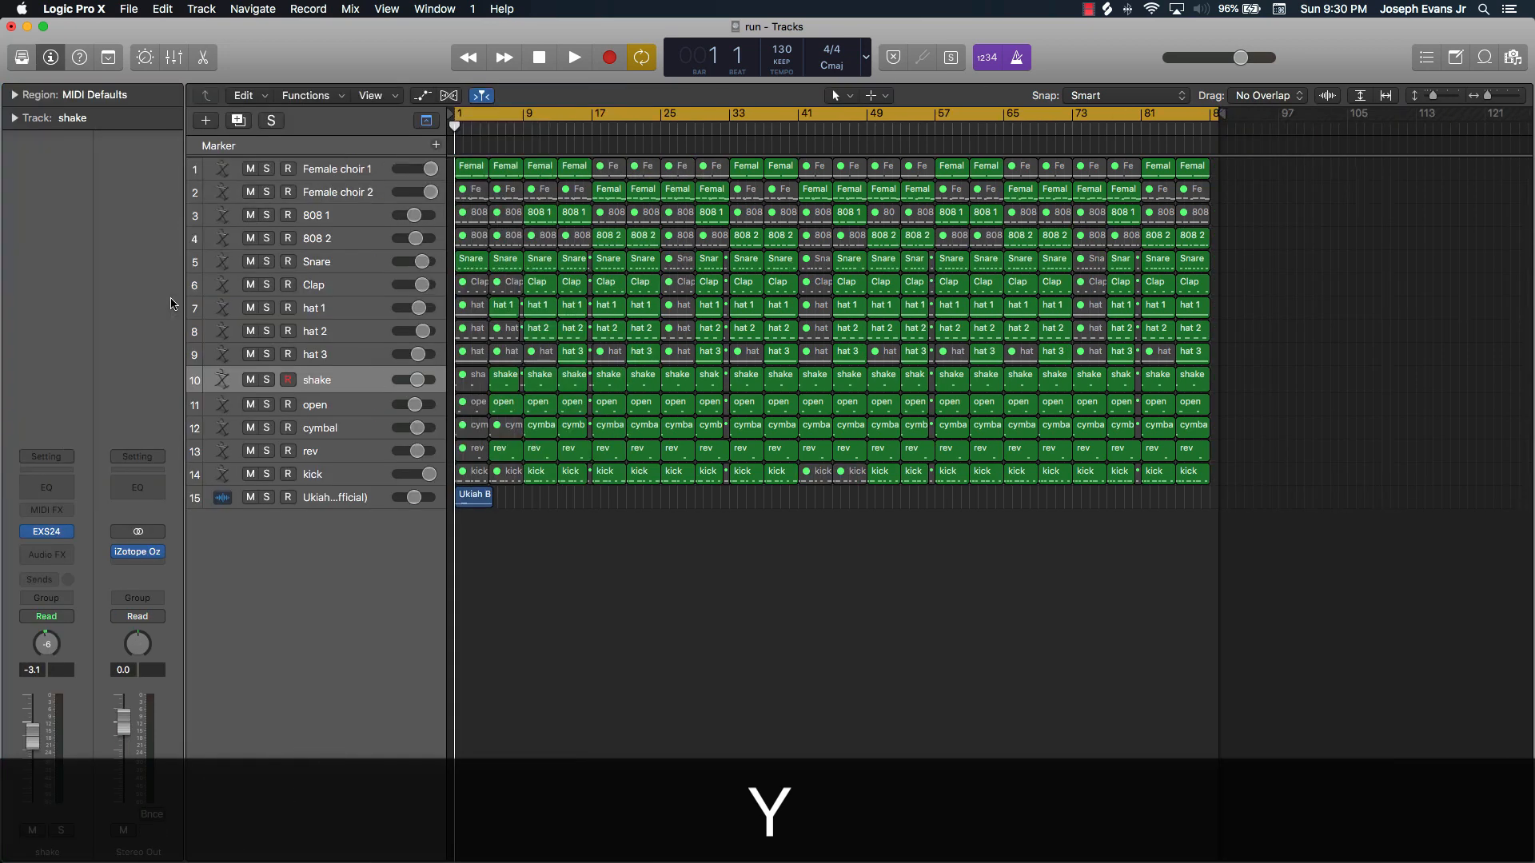
key(y)
key(y)
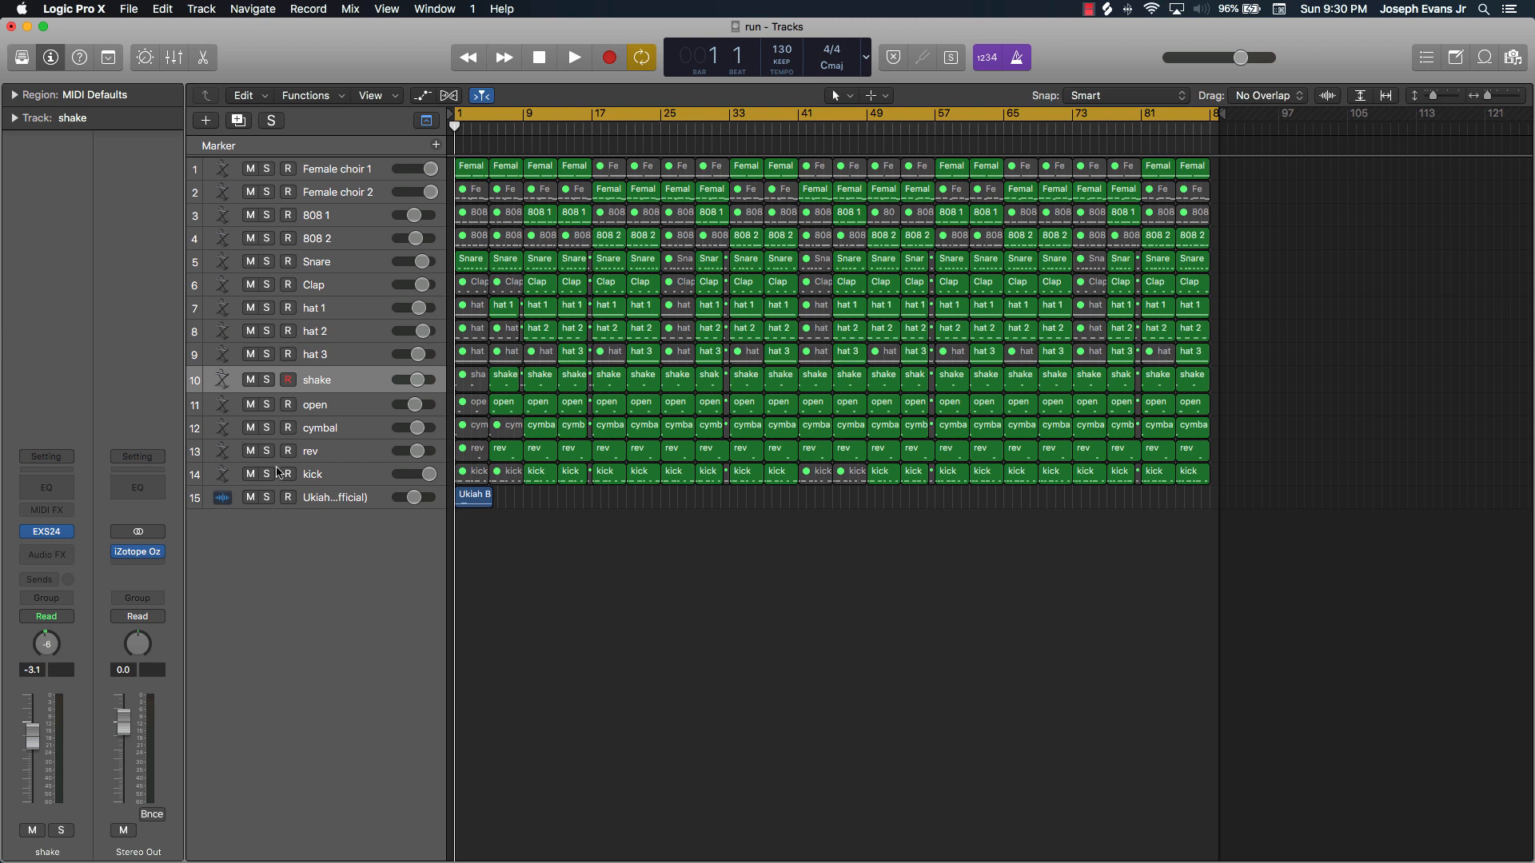
Make the Snare track the active track and deselect all of its regions
click(357, 356)
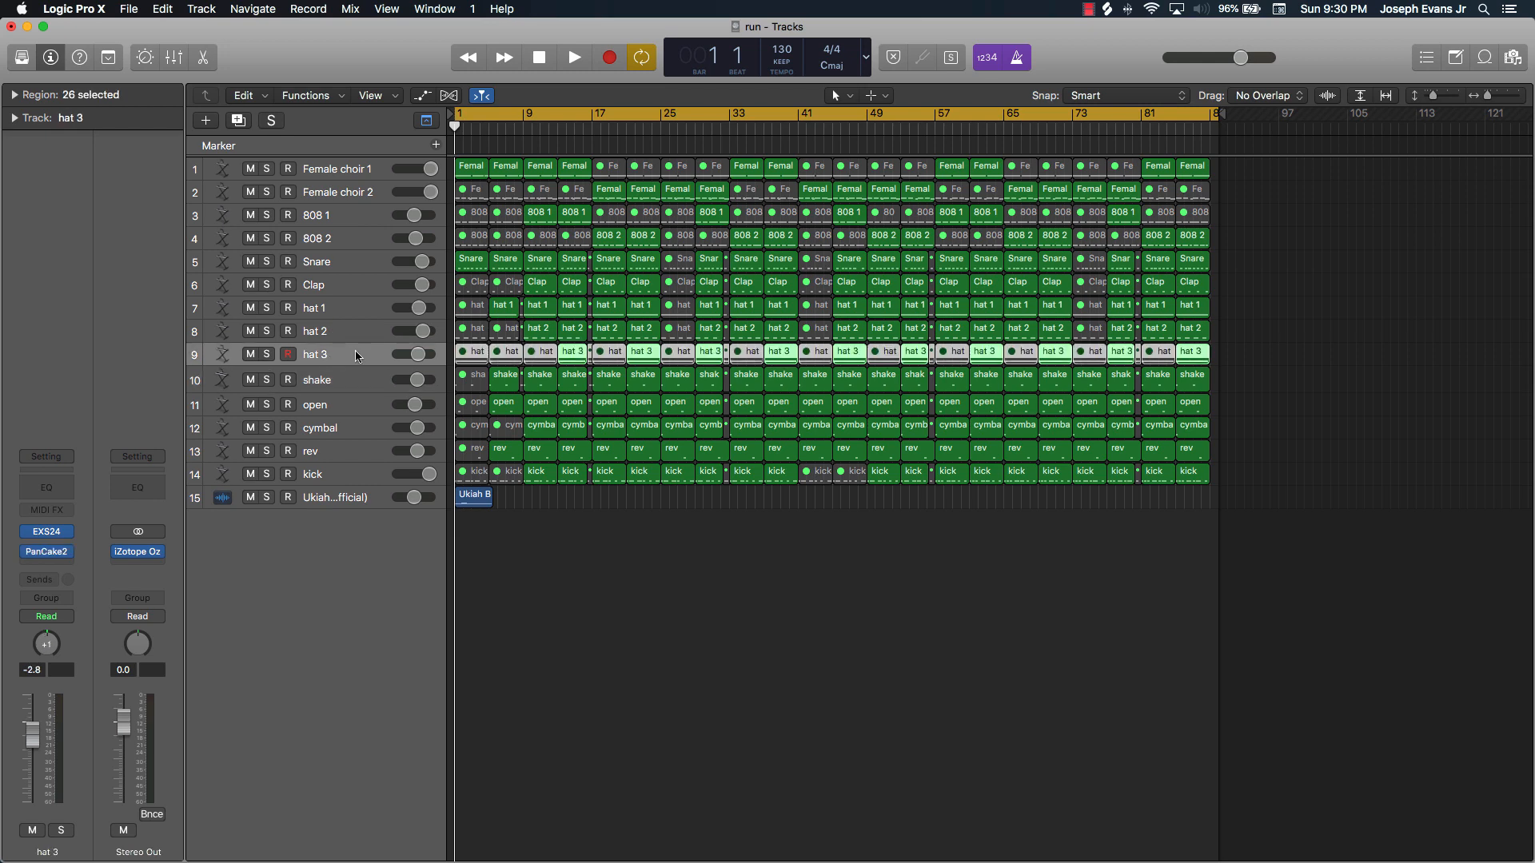
click(329, 262)
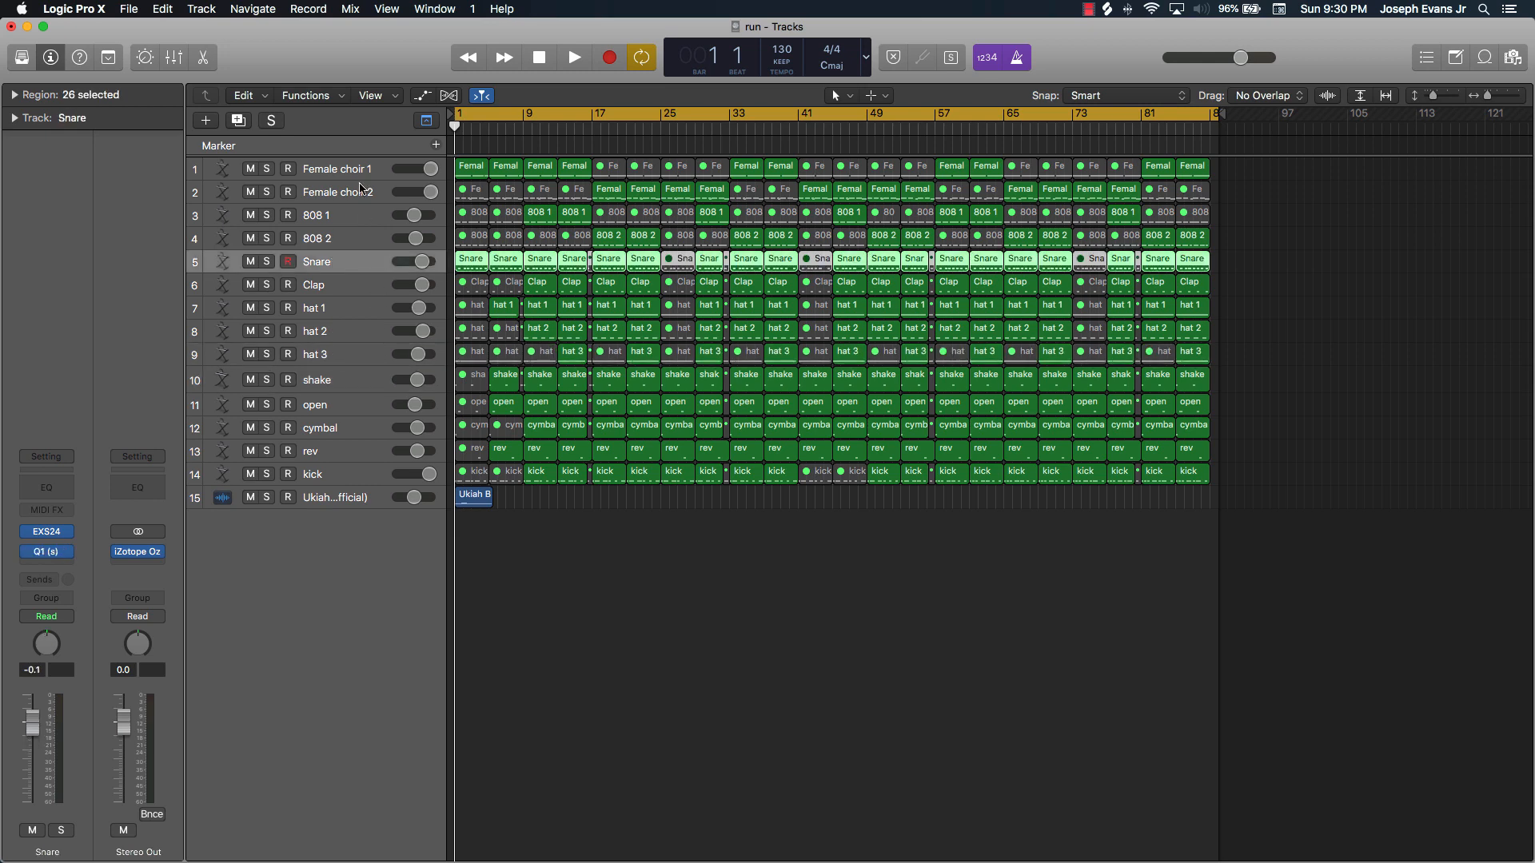
click(528, 524)
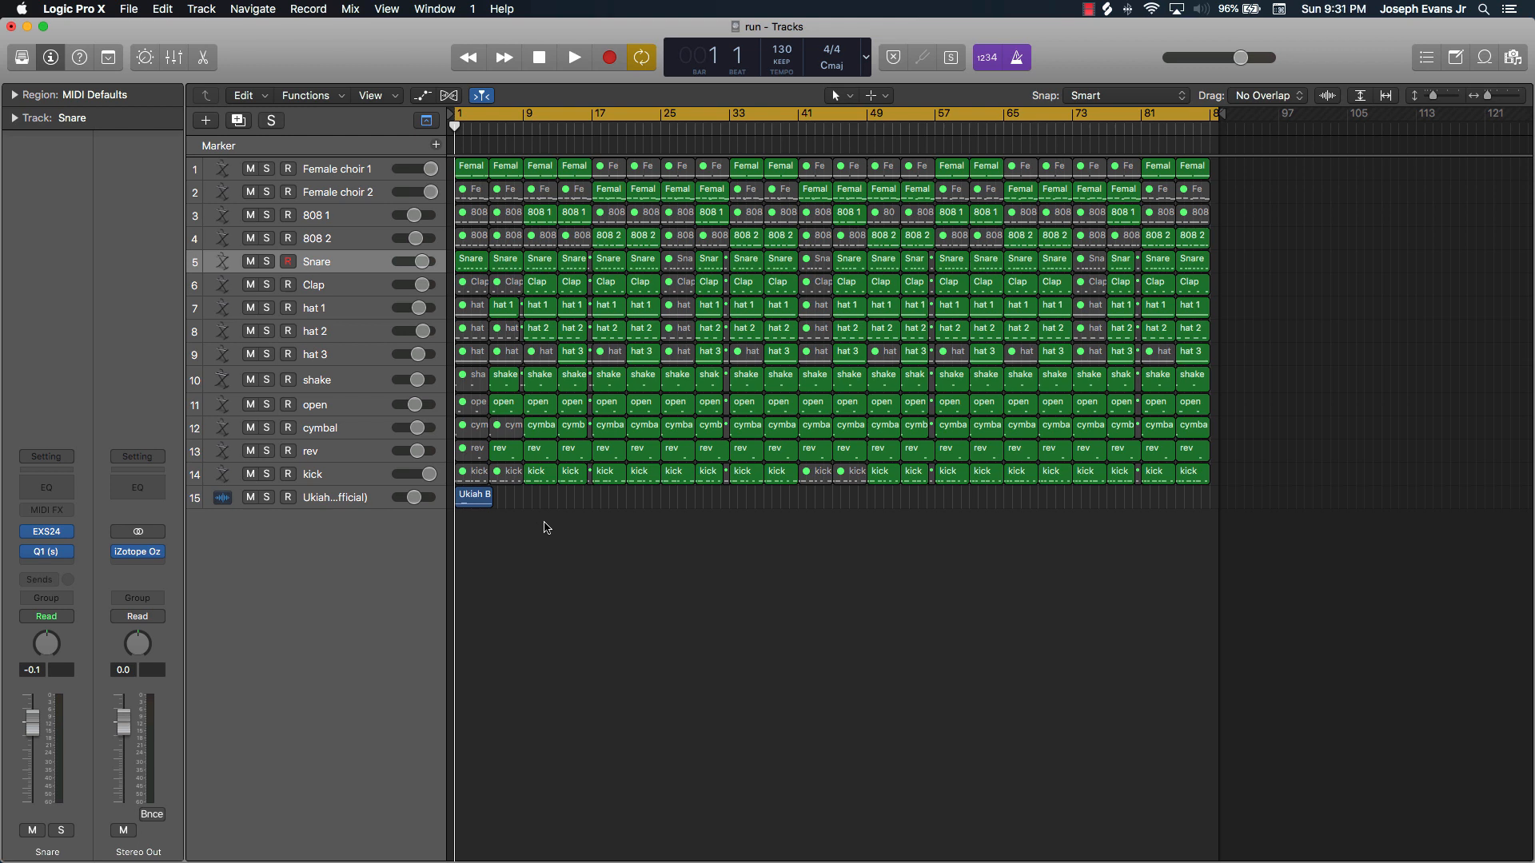
Show the Piano Roll editor below the arrangement and hide it again
key(p)
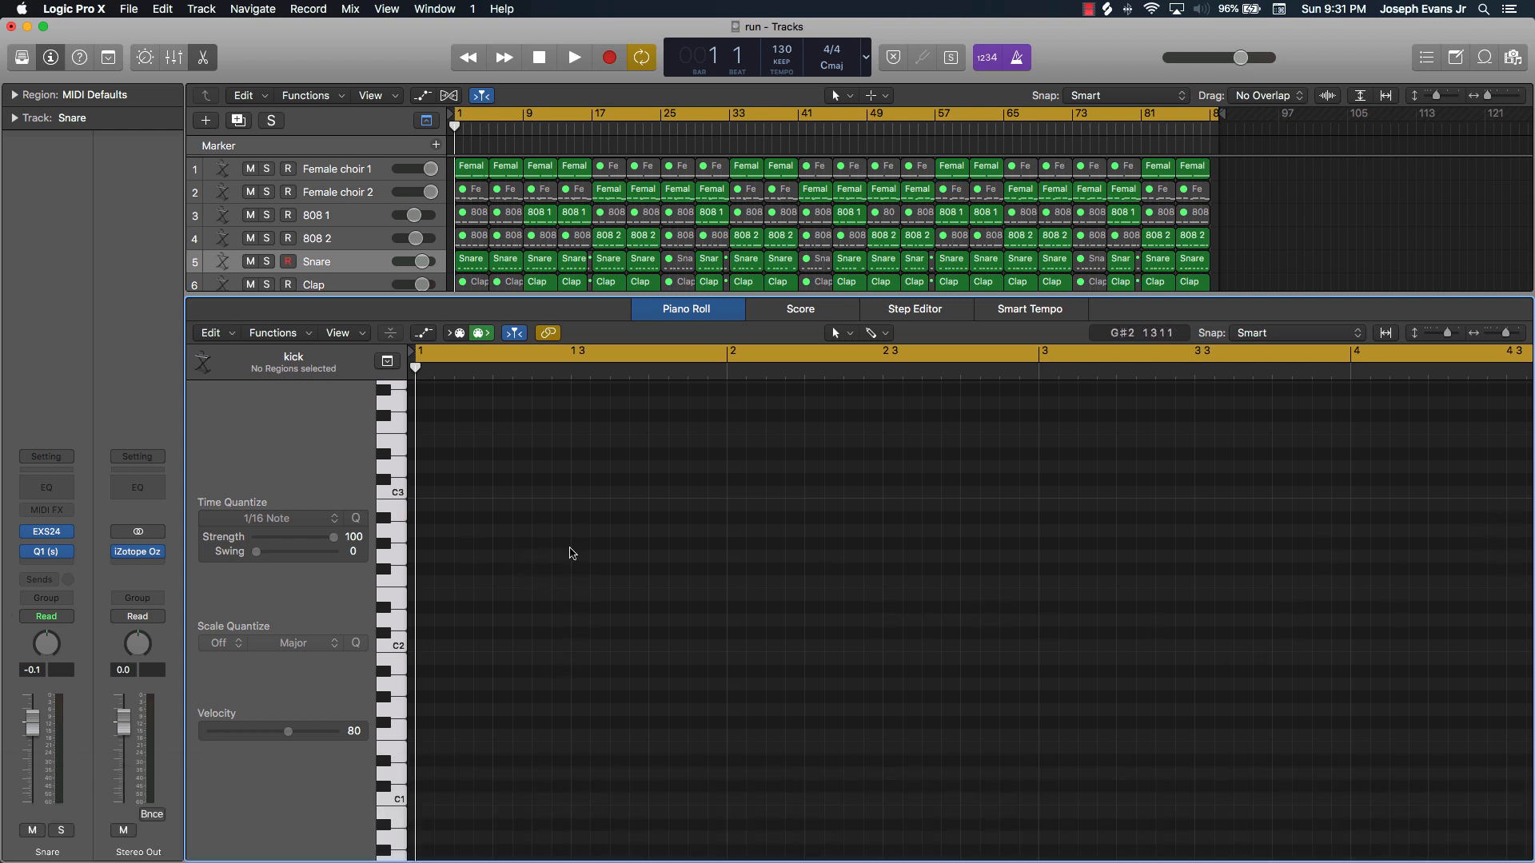
key(p)
key(p)
key(p)
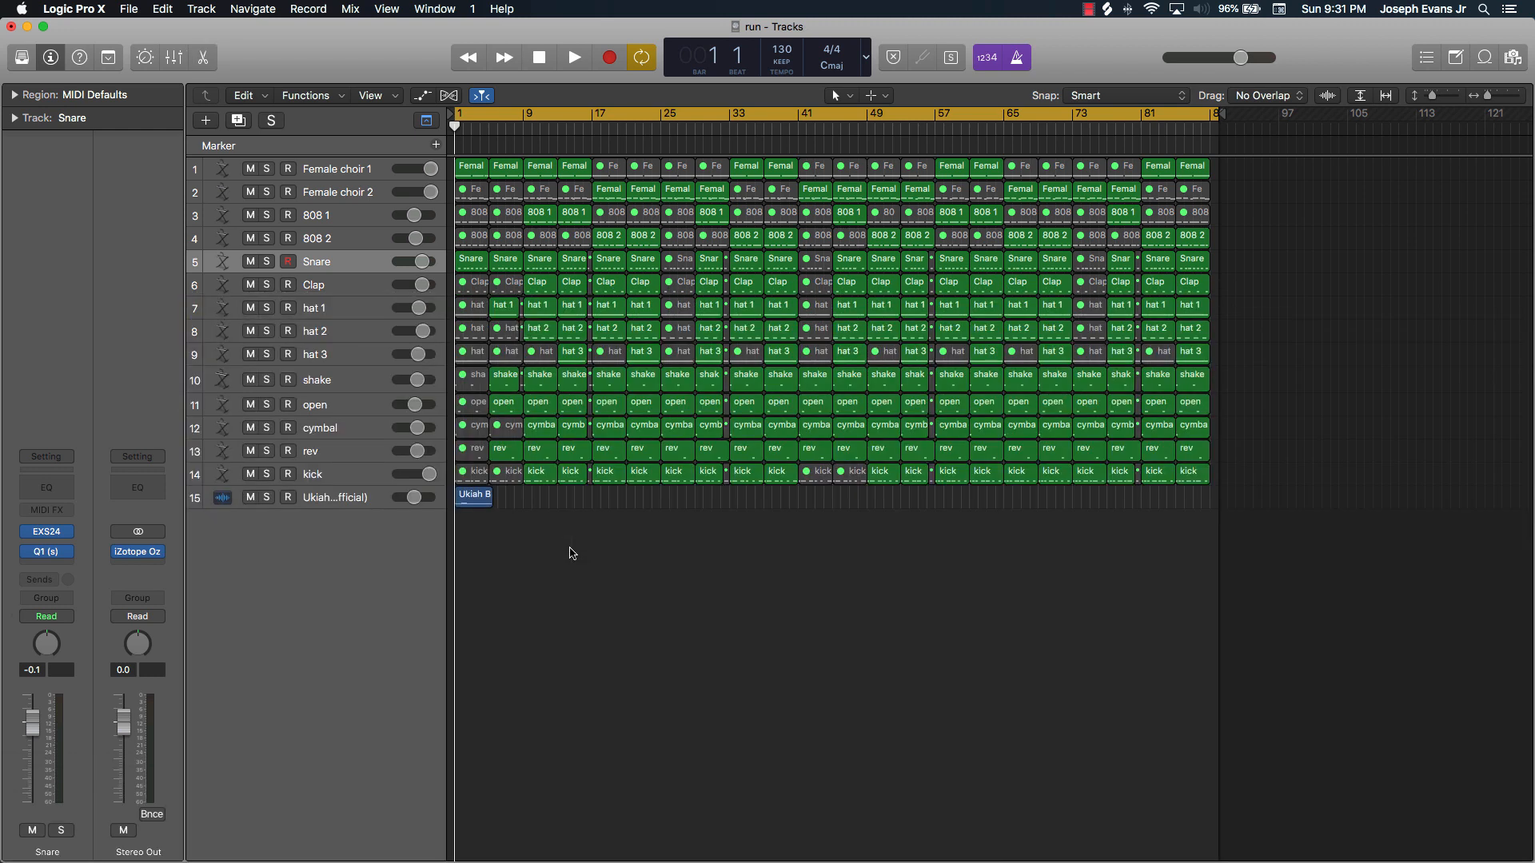
key(p)
key(p)
key(p)
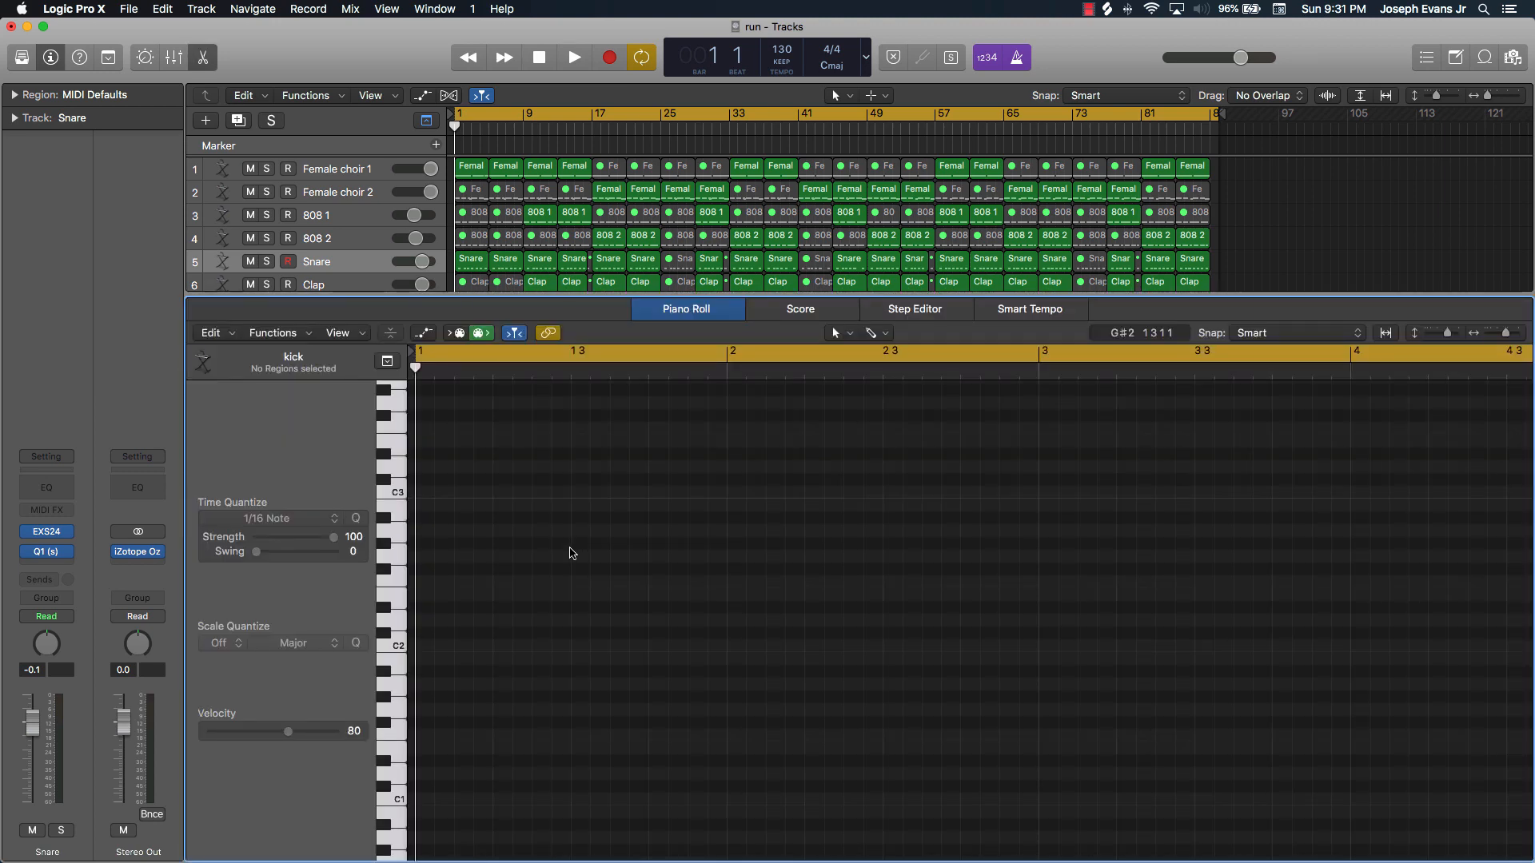
key(p)
key(p)
key(p)
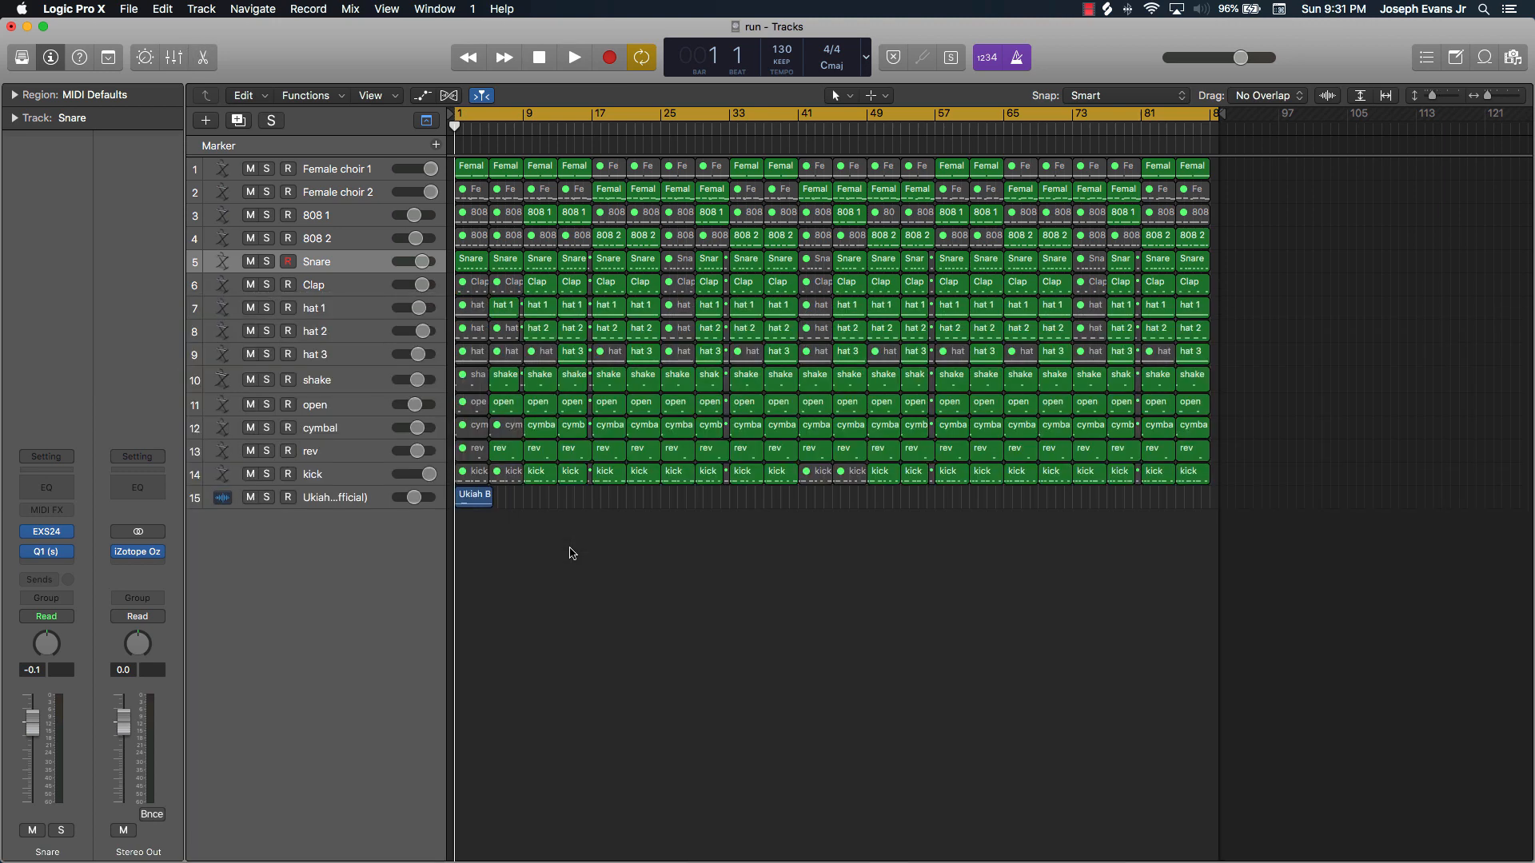
key(p)
key(p)
Toggle the Mixer below the arrangement and leave it open
key(x)
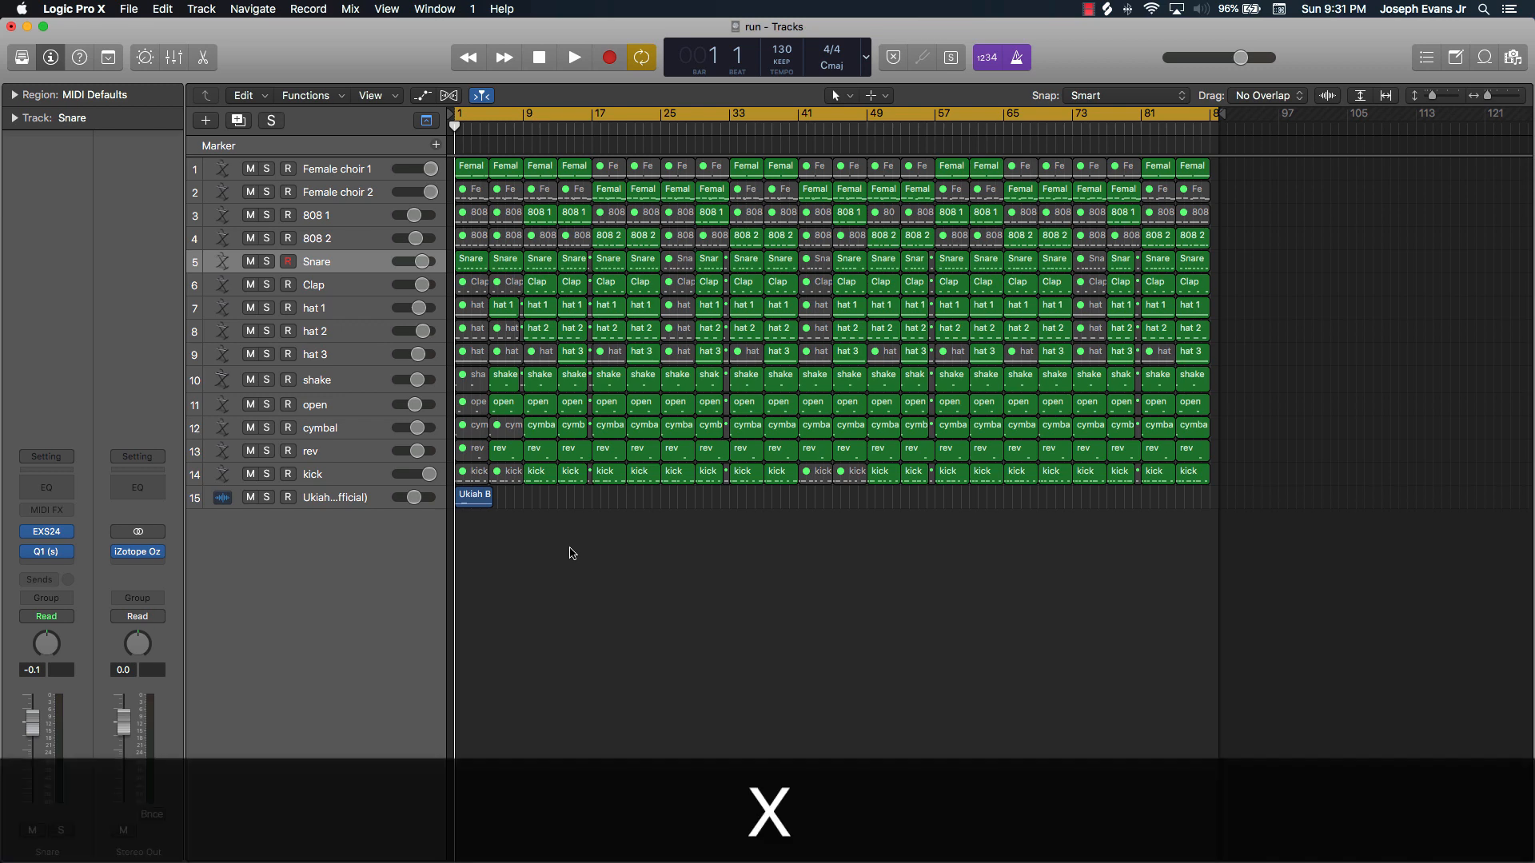
key(x)
key(x)
key(x)
key(x)
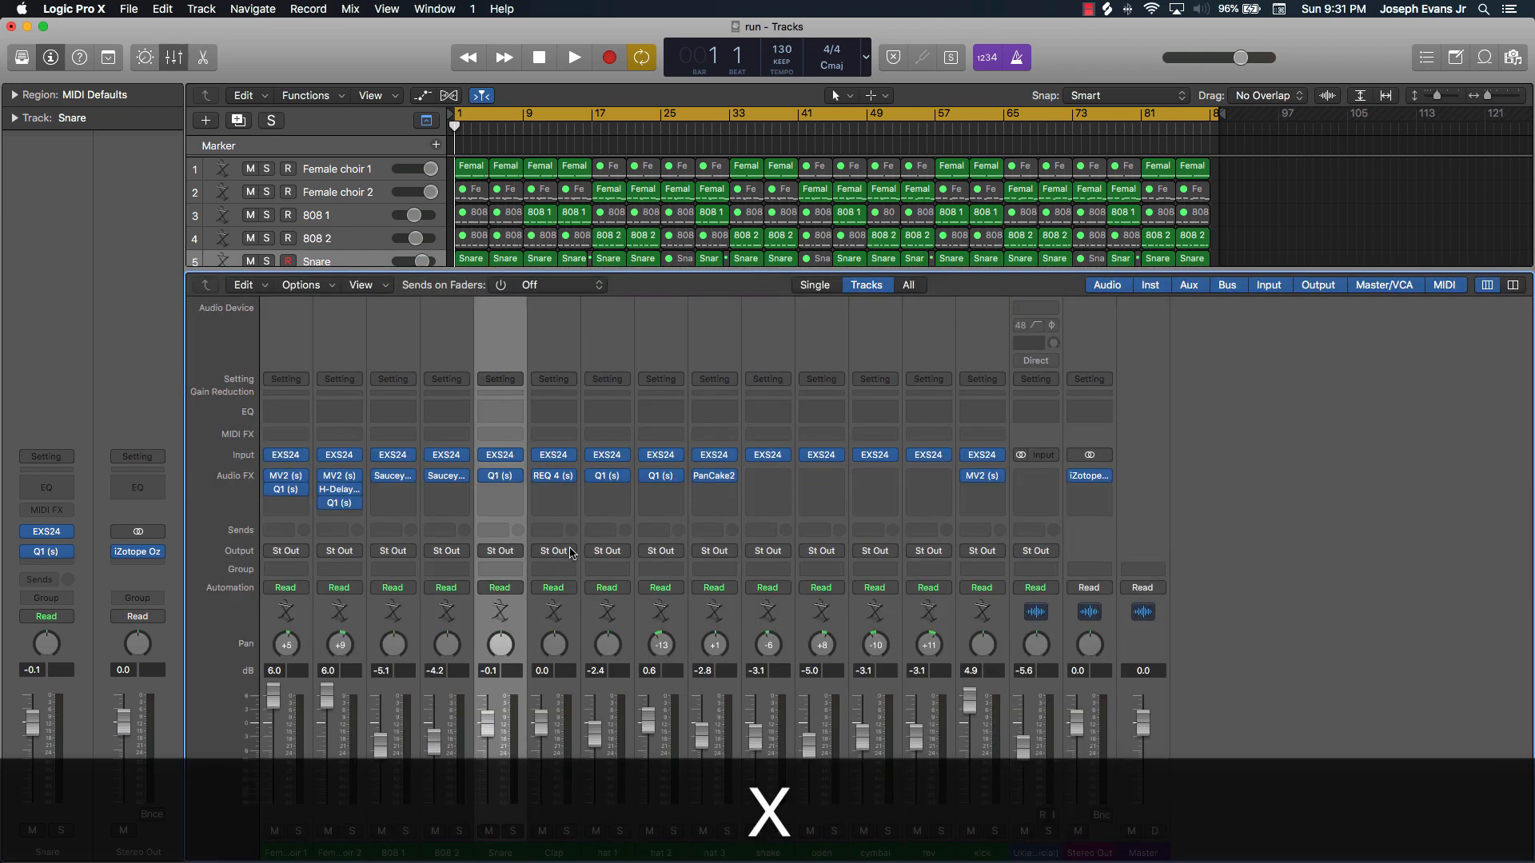
key(x)
key(x)
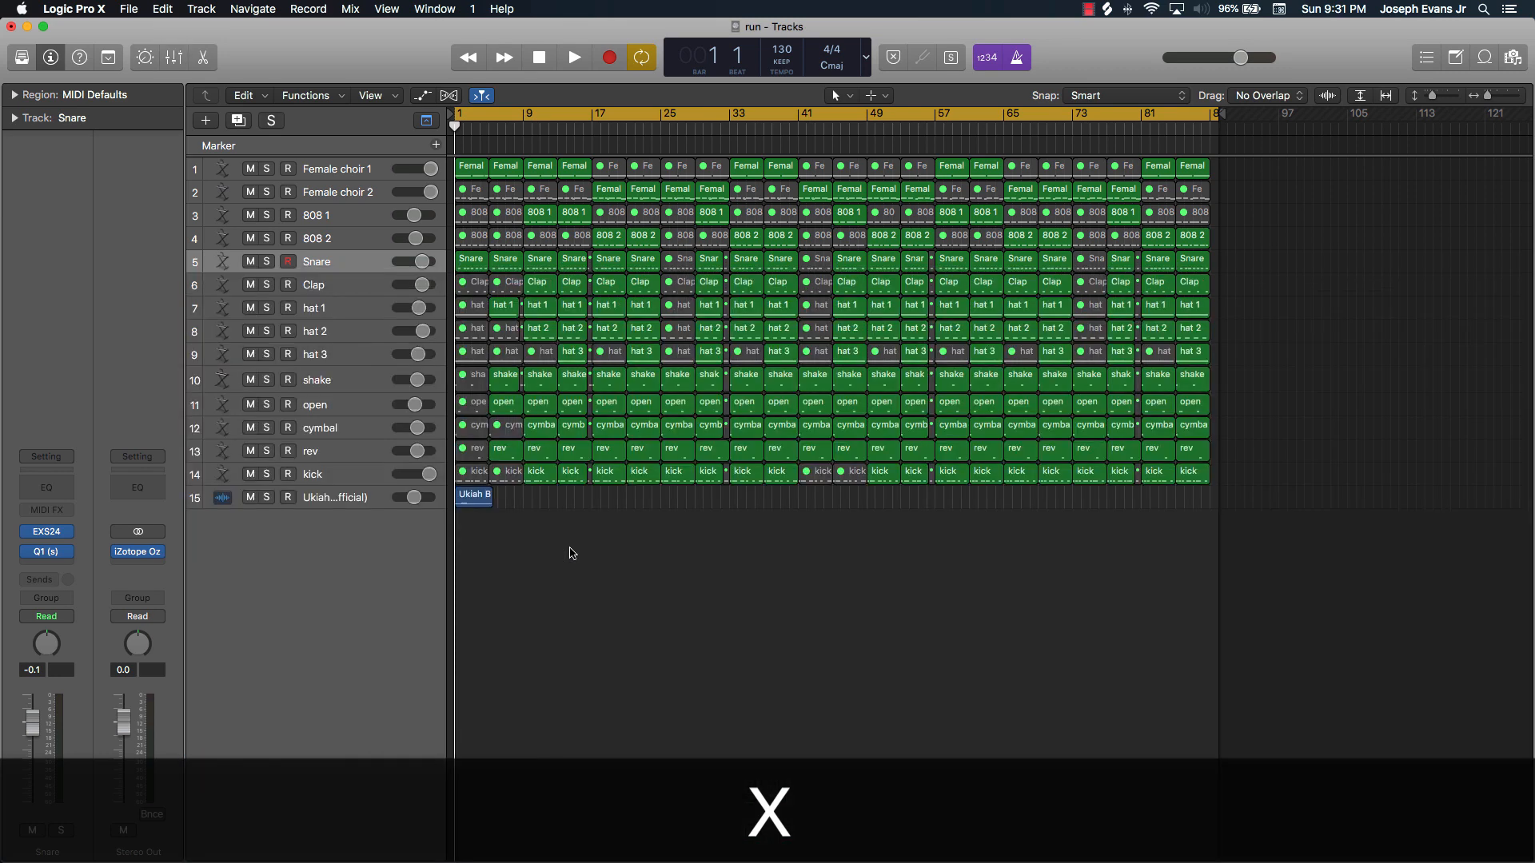
key(x)
key(x)
Widen the track headers and set the Snare track's volume to 2.7 dB
drag(443, 259, 500, 262)
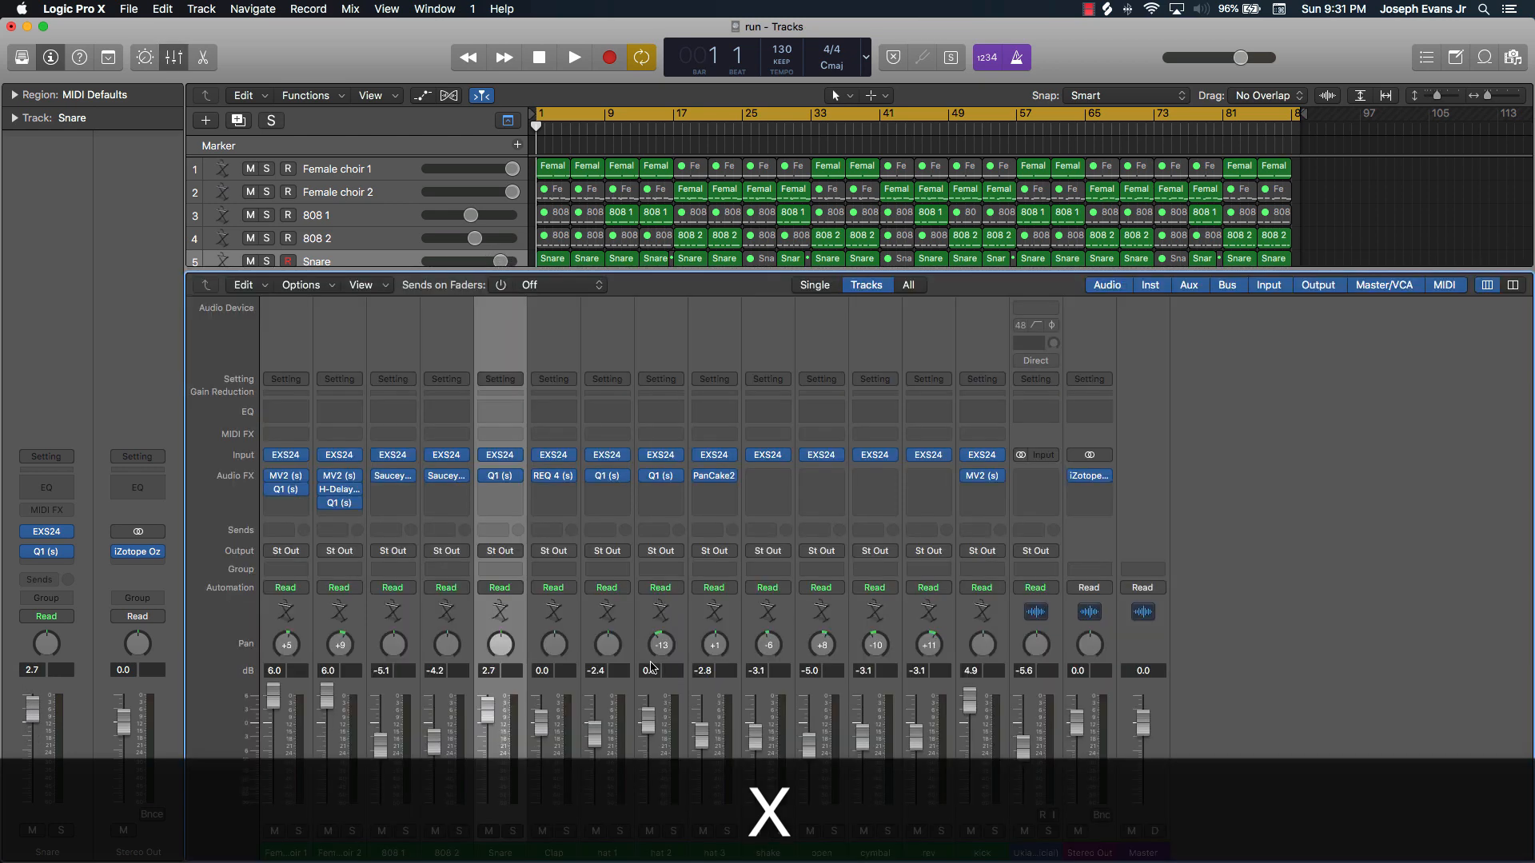
Toggle the Mixer below the arrangement several times and leave it hidden
key(x)
key(x)
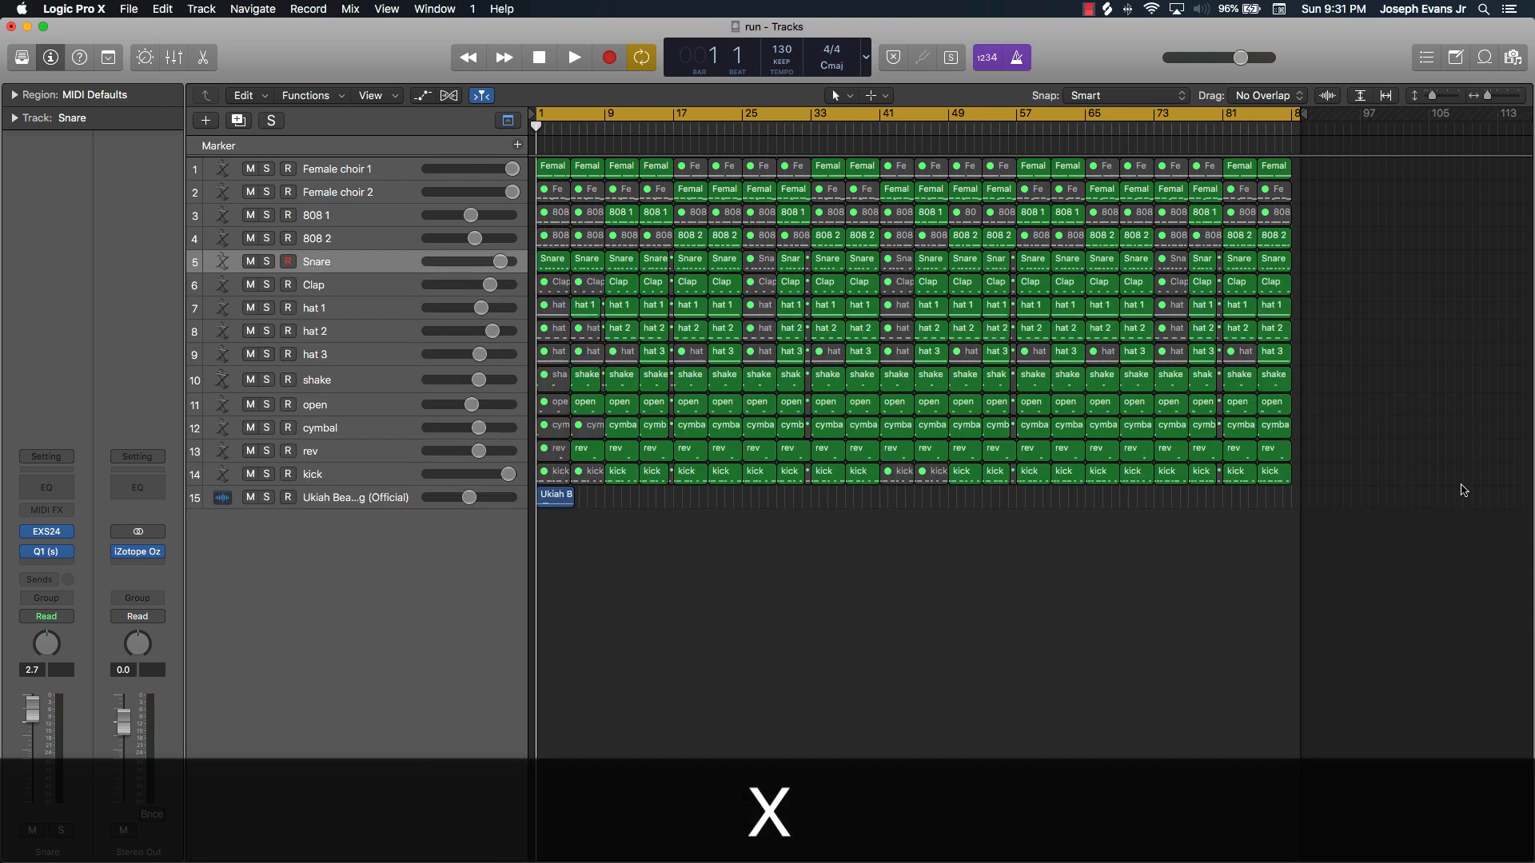
key(x)
key(x)
key(x)
key(x)
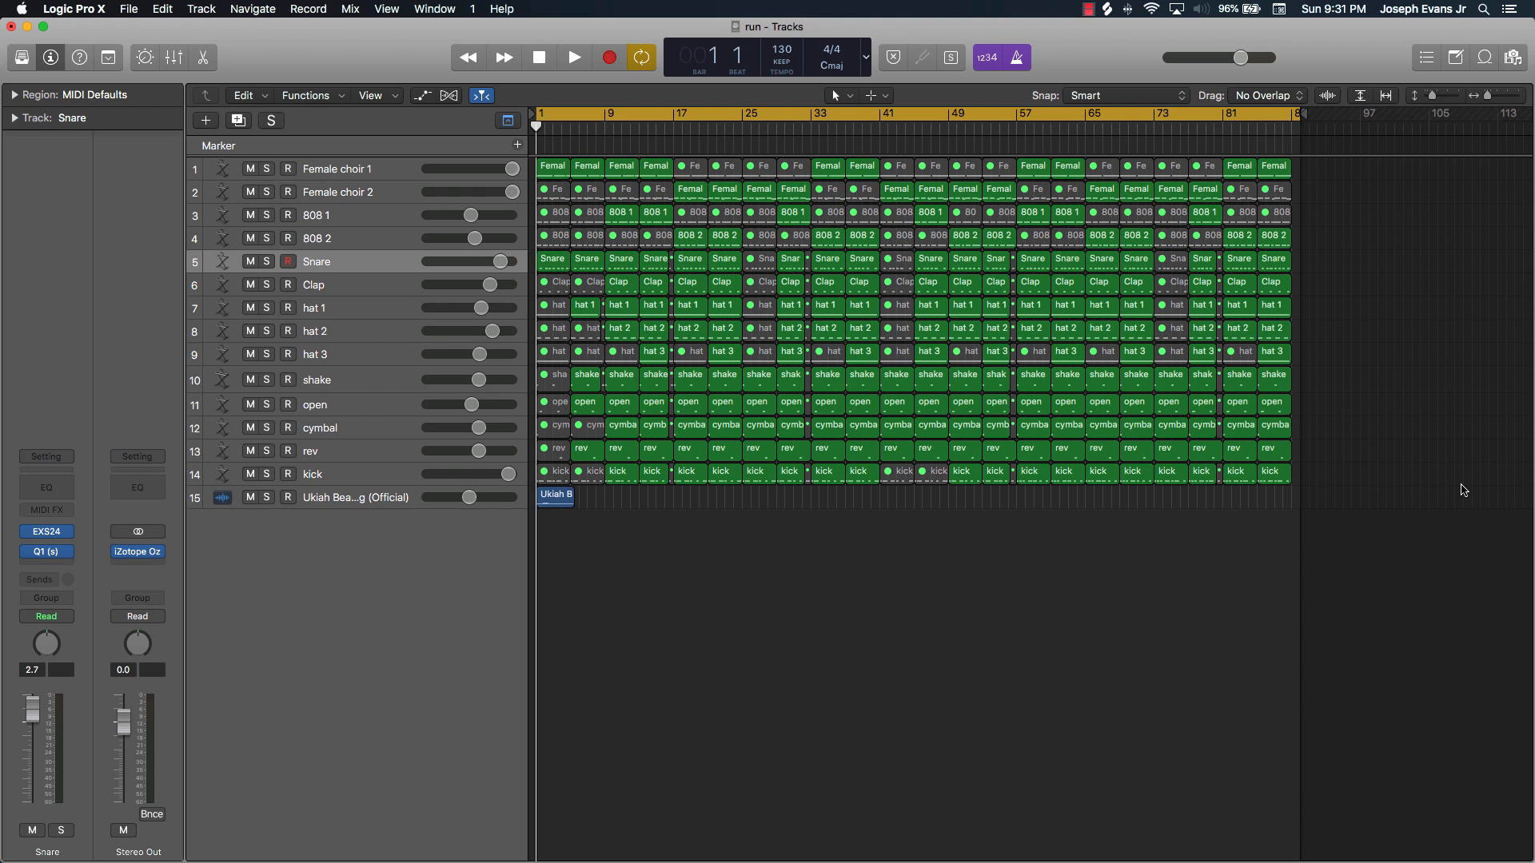
Bring up the tool menu at the pointer in the arrangement and choose the Pointer Tool
key(t)
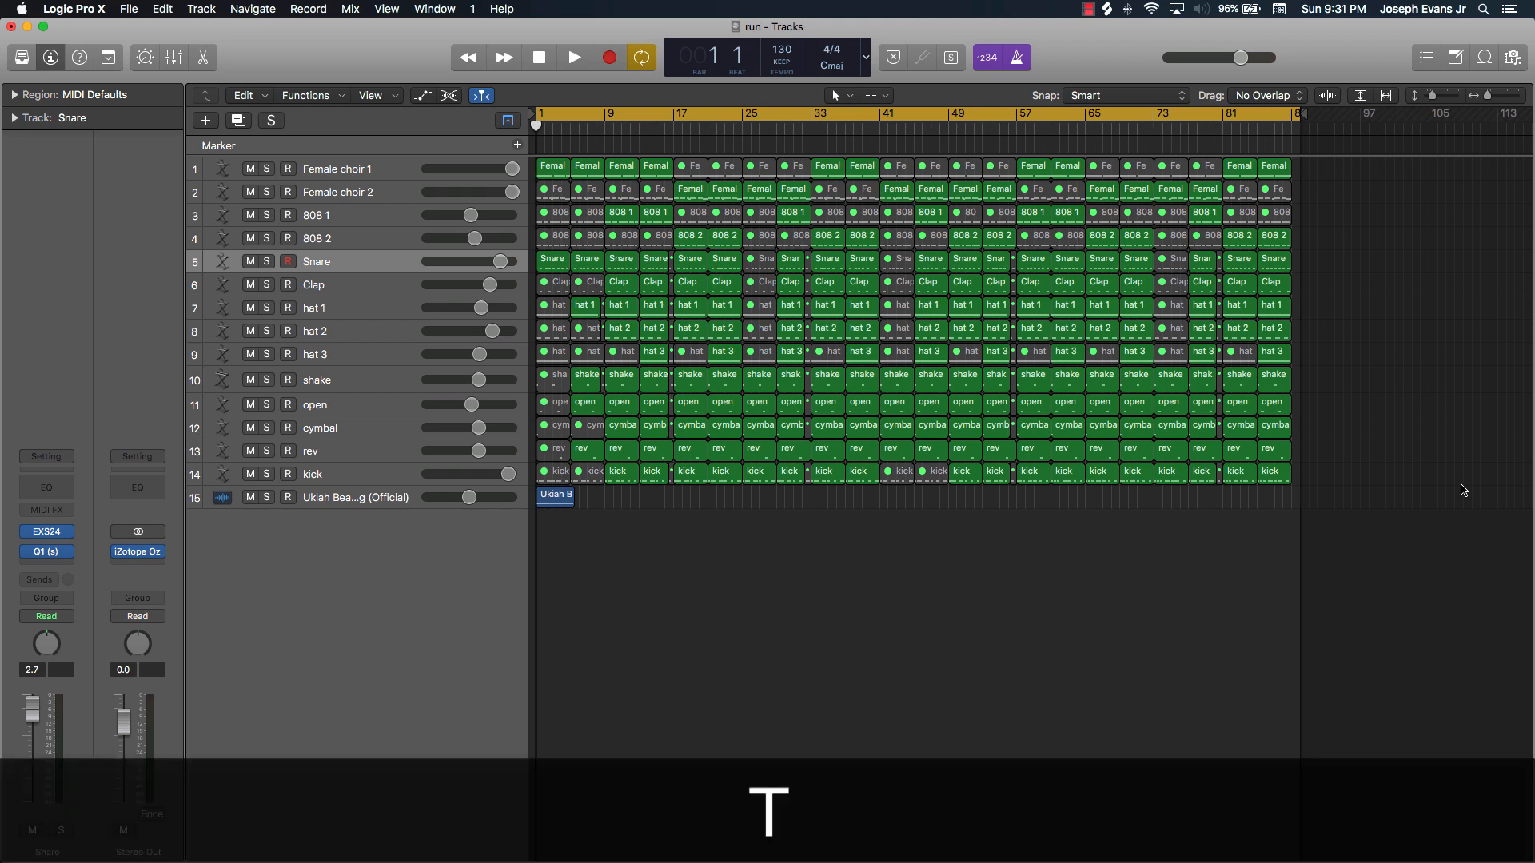
key(t)
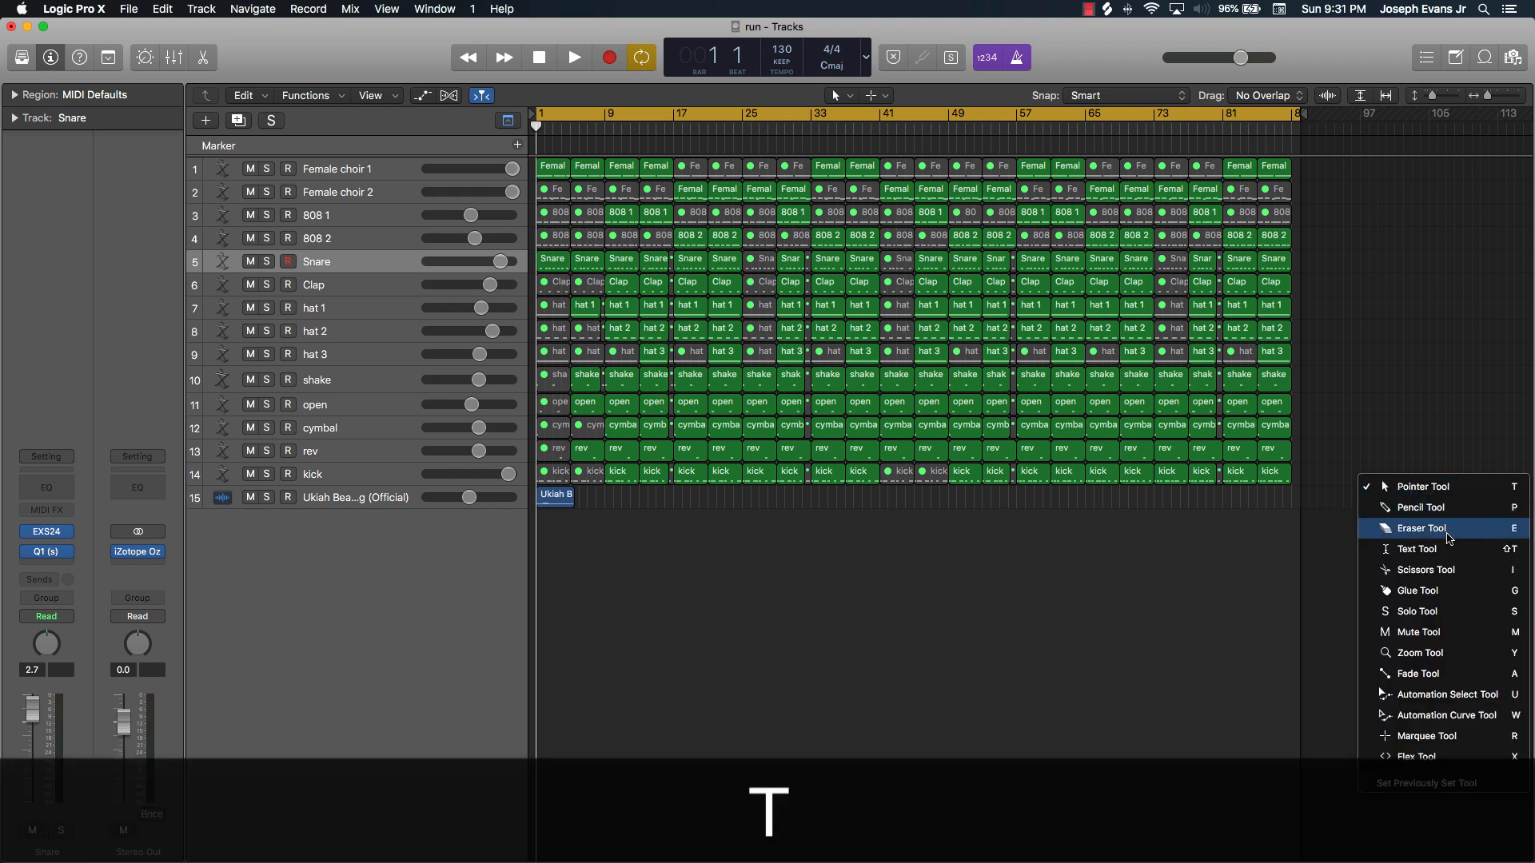
click(1105, 313)
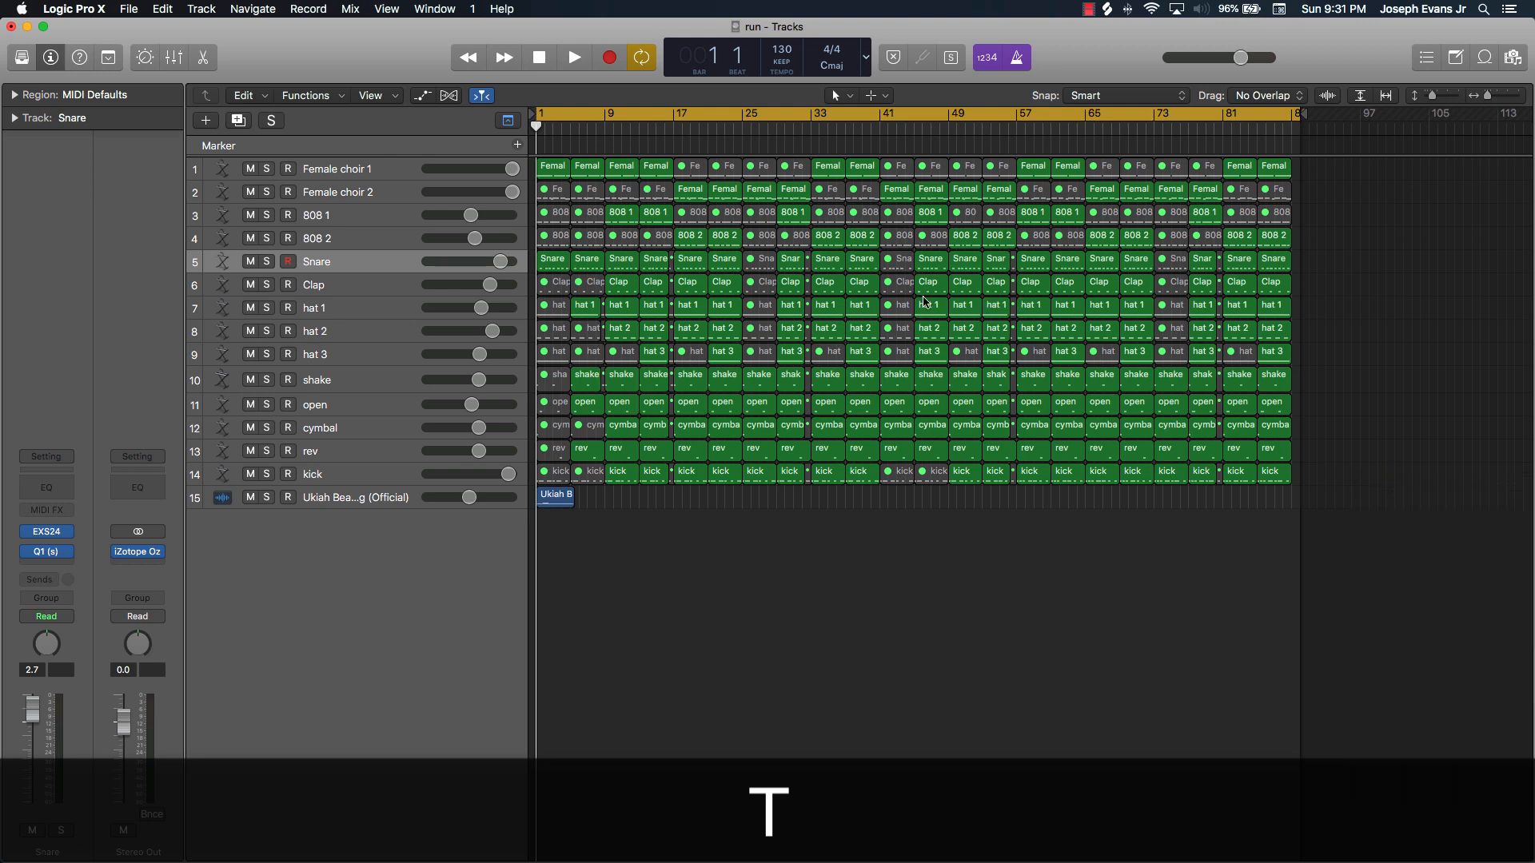
key(t)
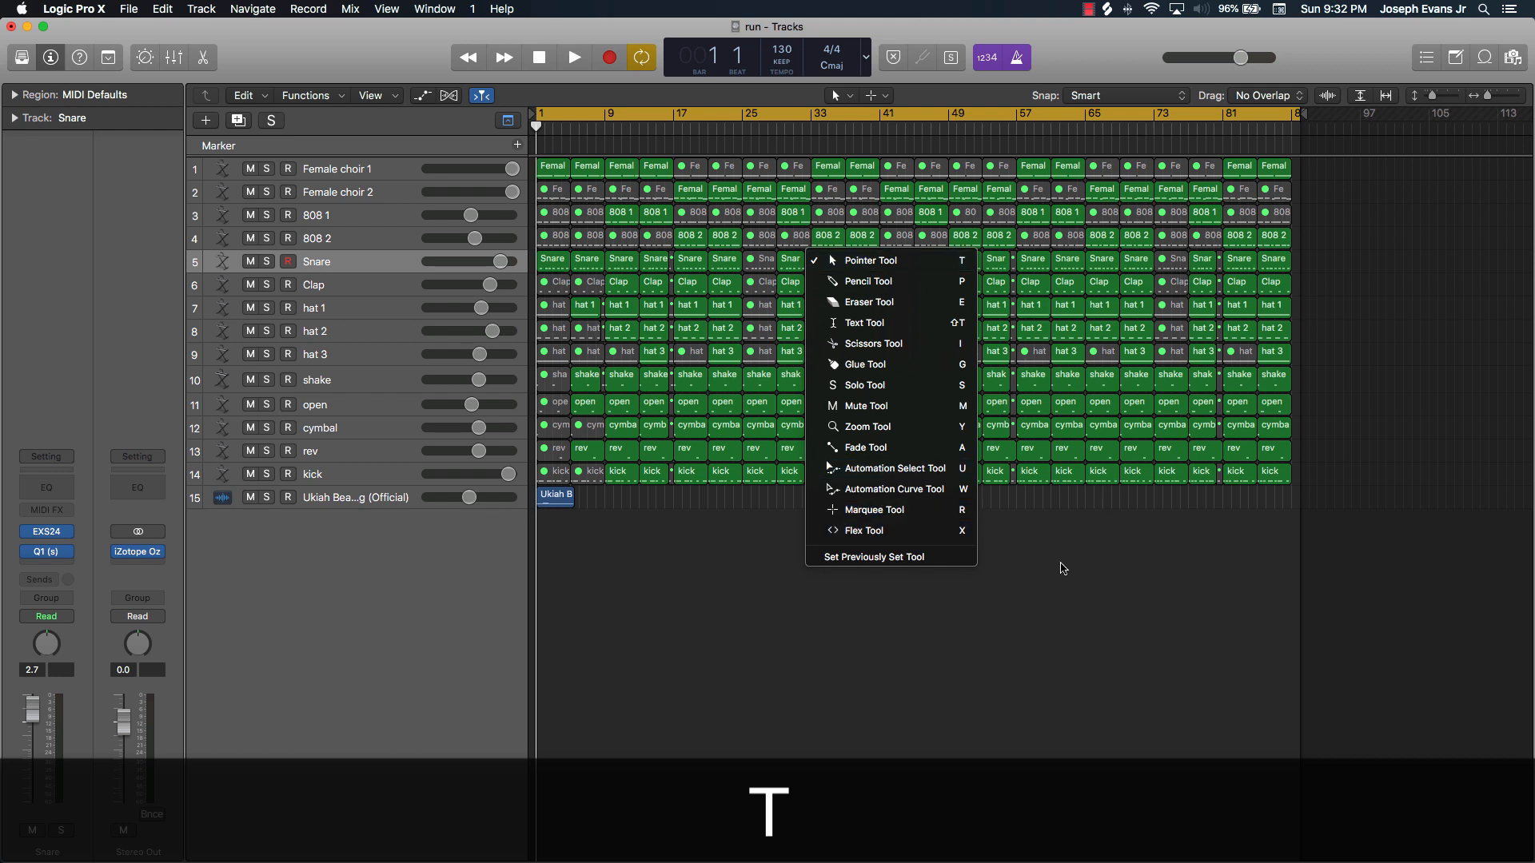
key(t)
key(t)
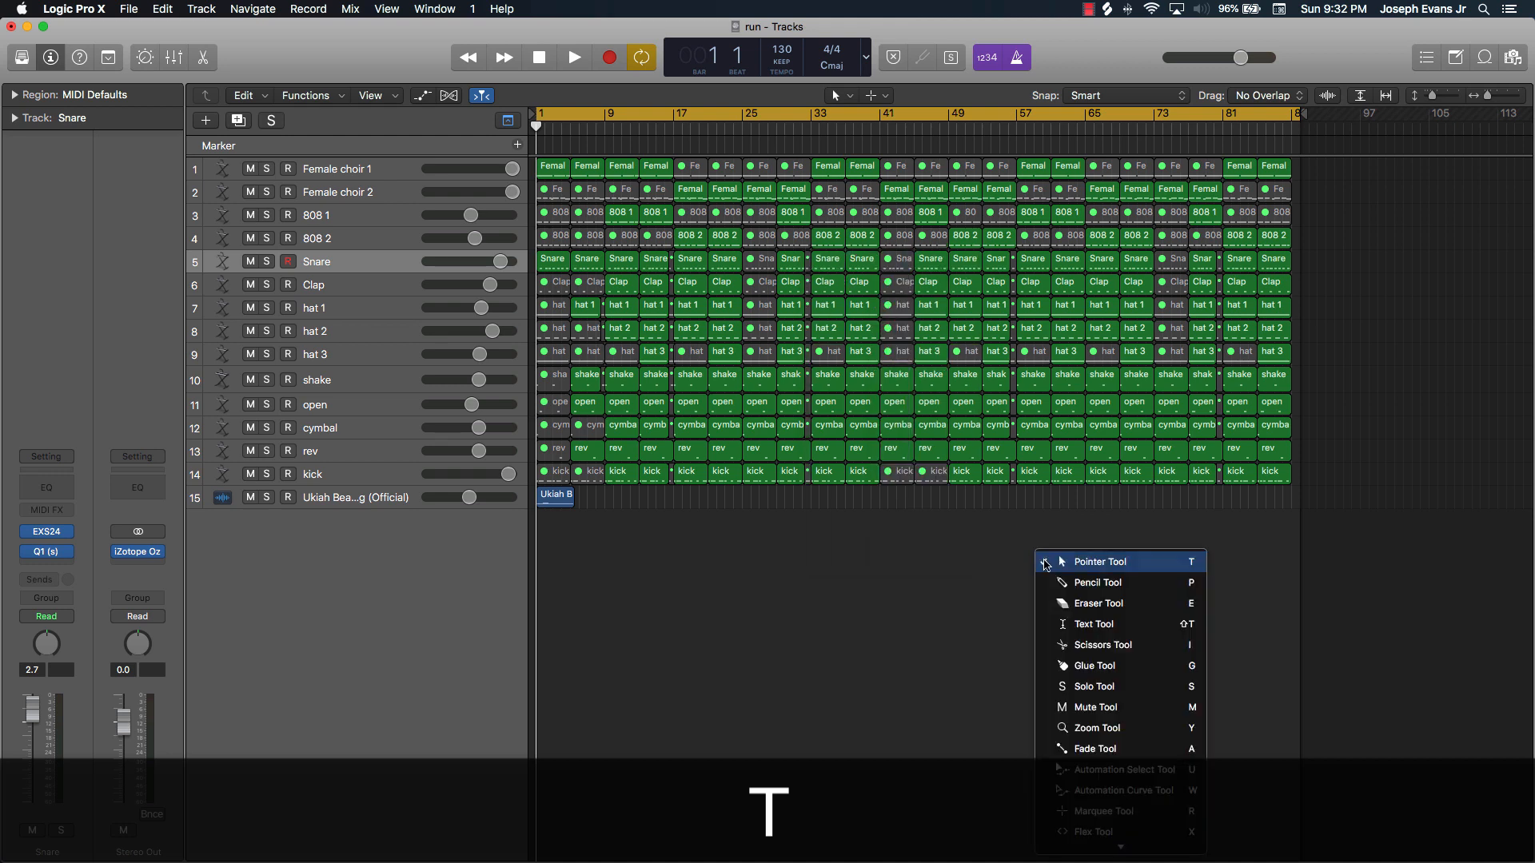
click(1045, 564)
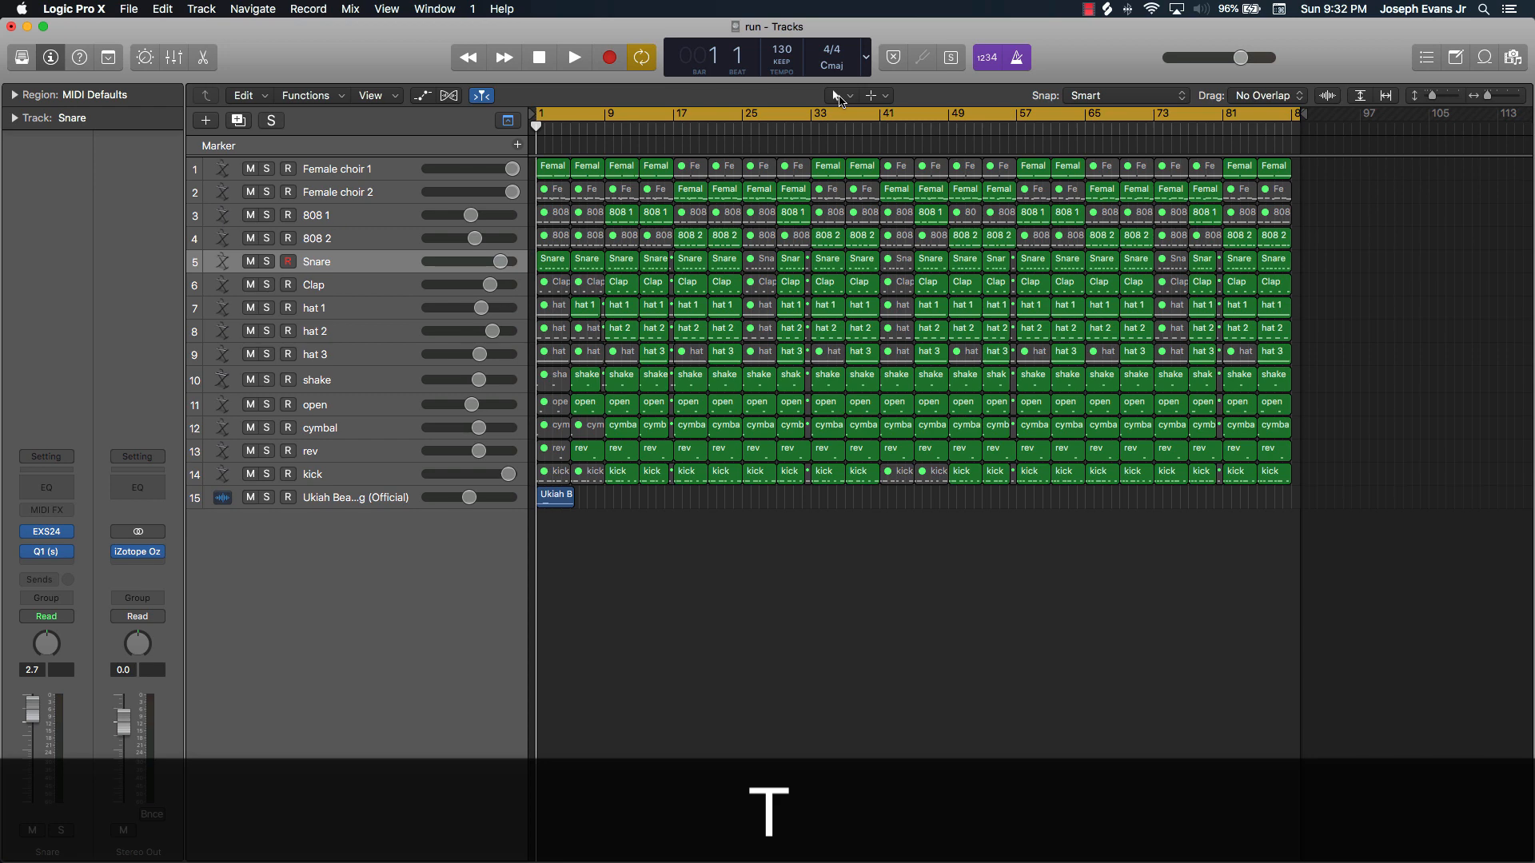
Look over the primary tool list above the arrangement and close it without changing the tool
click(839, 98)
click(840, 97)
click(840, 97)
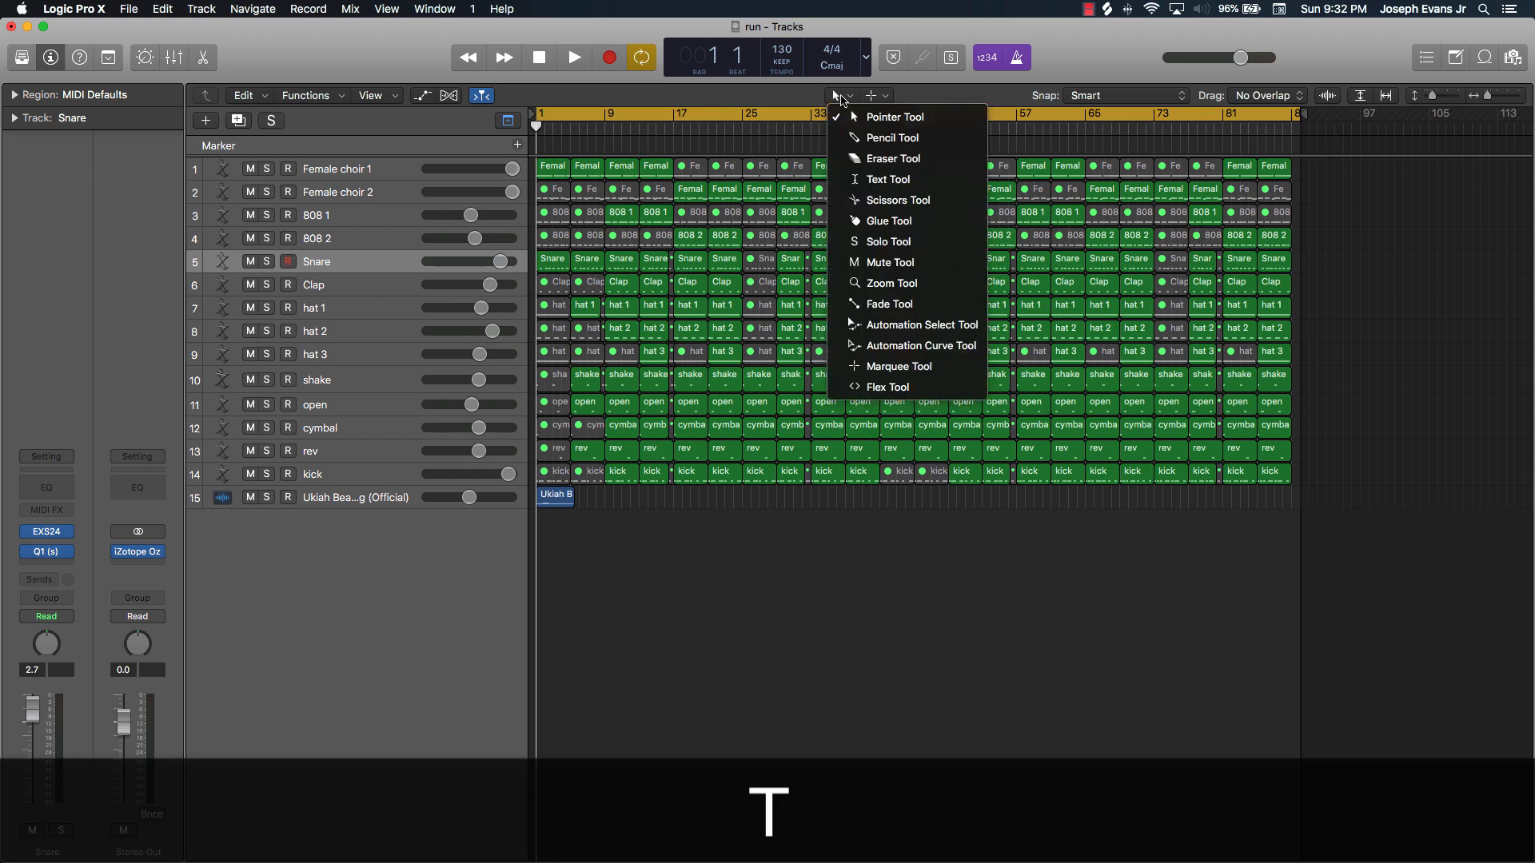
click(839, 96)
Show the tool menu at the pointer over the regions repeatedly, keeping the Pointer Tool each time
key(t)
key(t)
key(t)
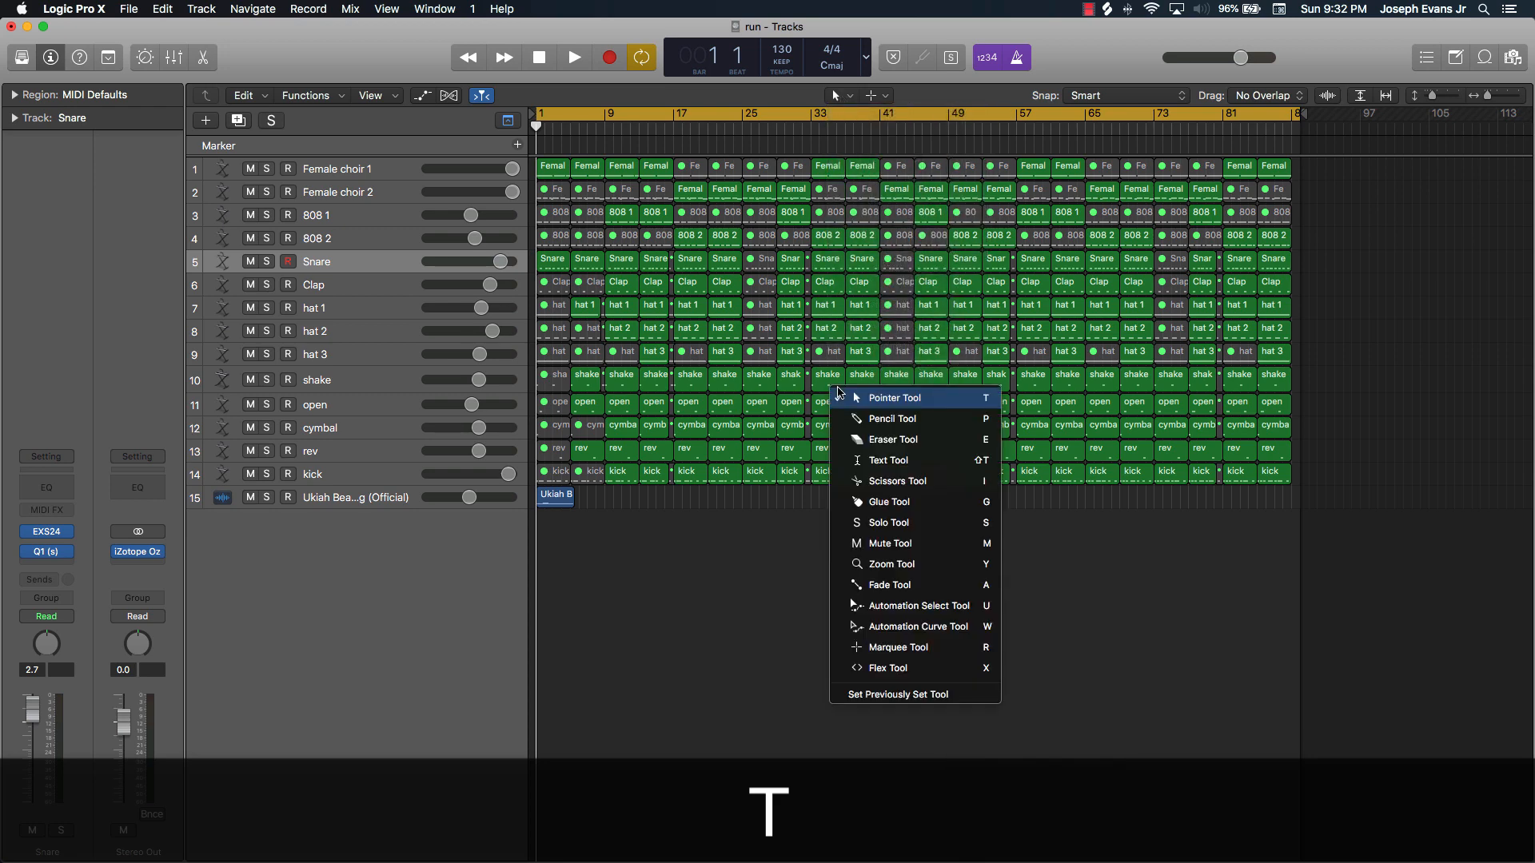
key(t)
key(t)
key(t)
key(t)
key(t)
key(t)
key(t)
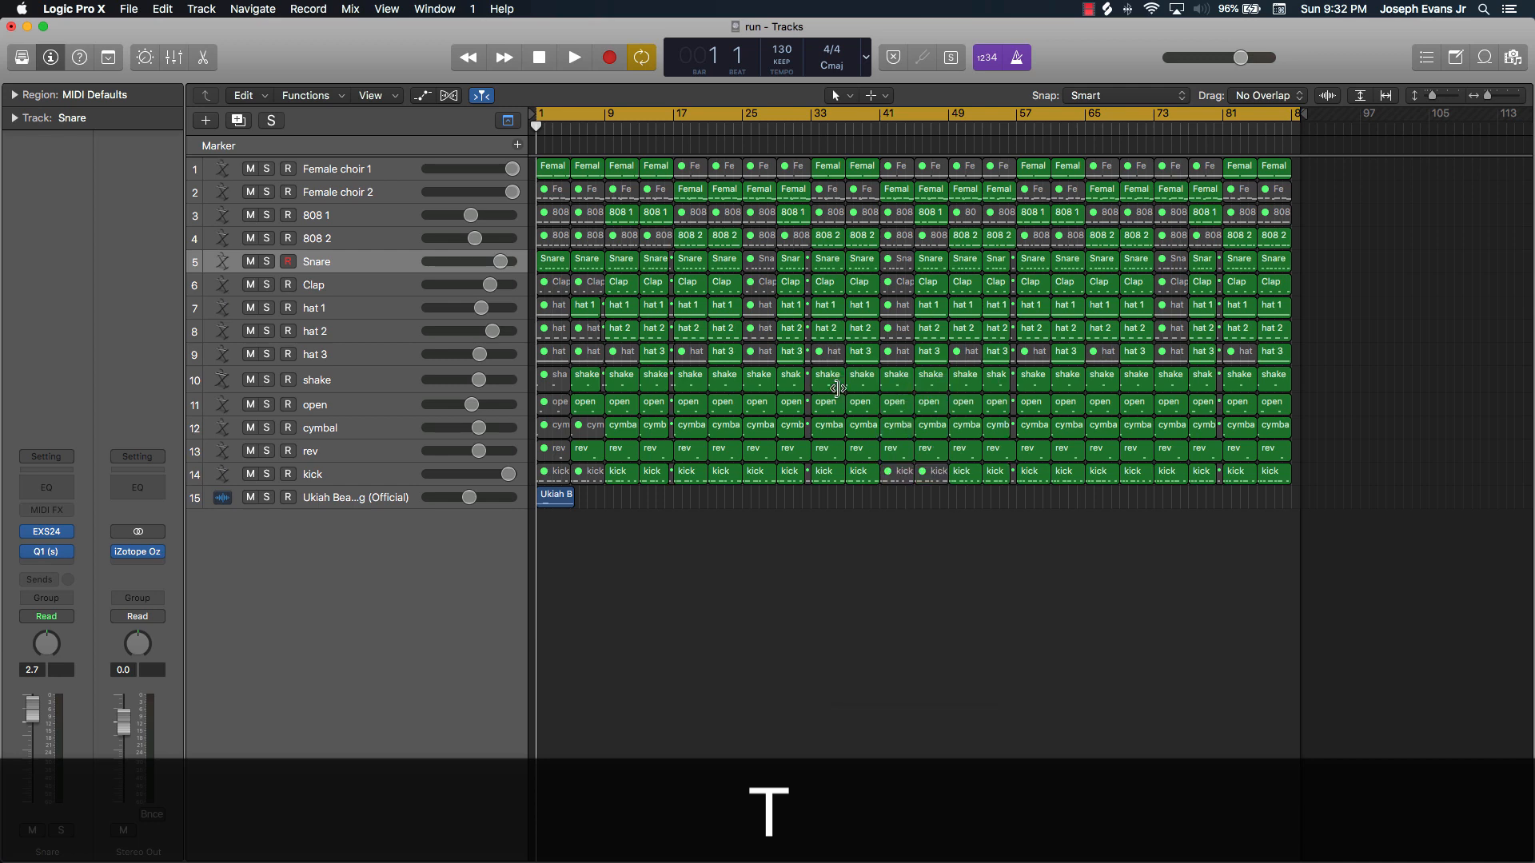
key(t)
key(t)
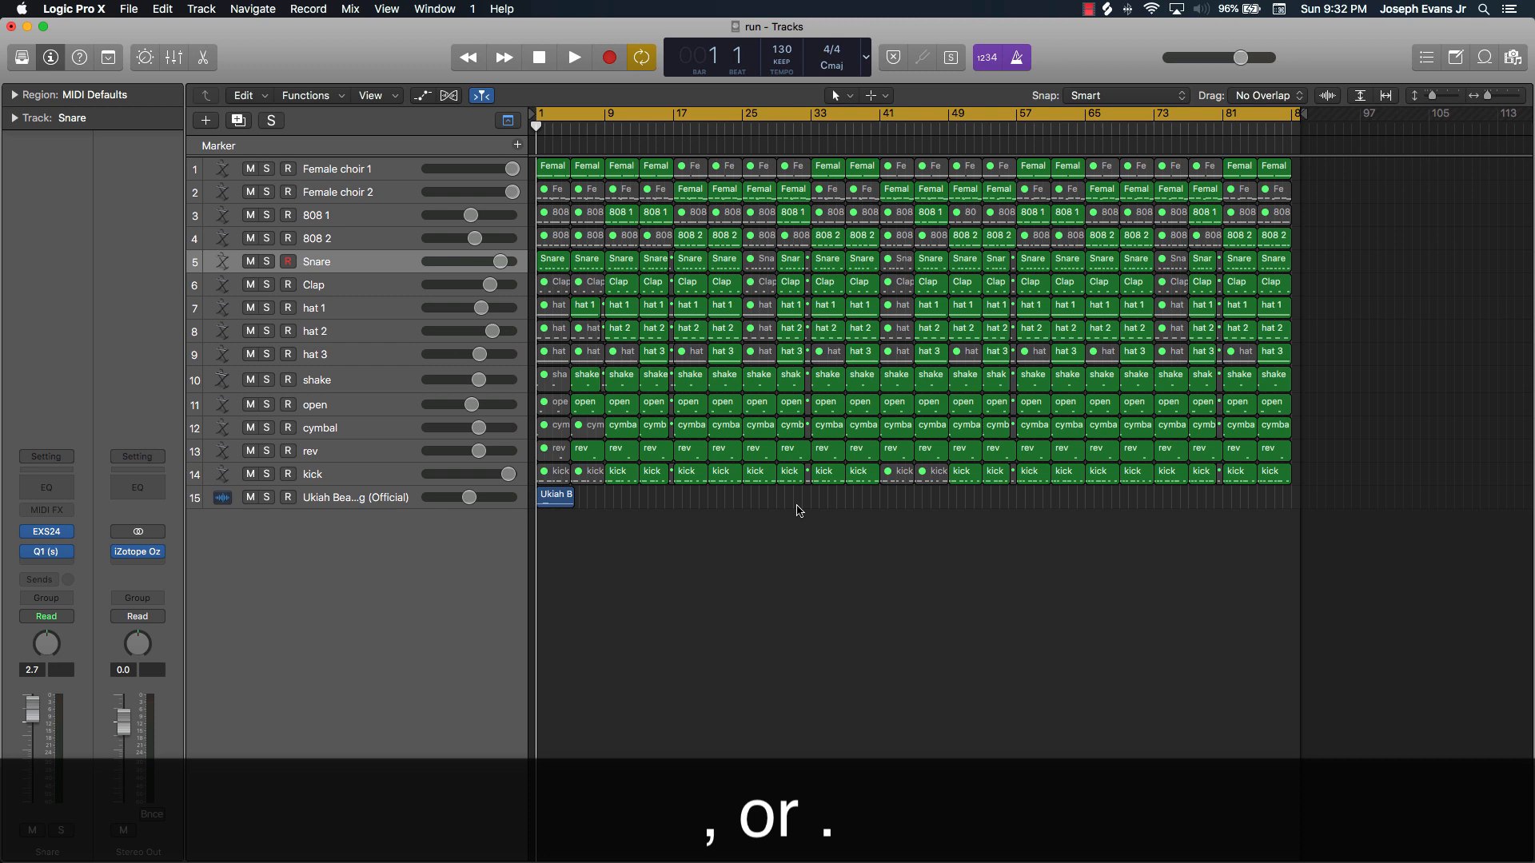
Step the playhead forward one bar at a time from the project start to bar 14
key(period)
key(period)
key(period)
key(period)
key(period)
key(period)
key(period)
key(period)
key(period)
key(period)
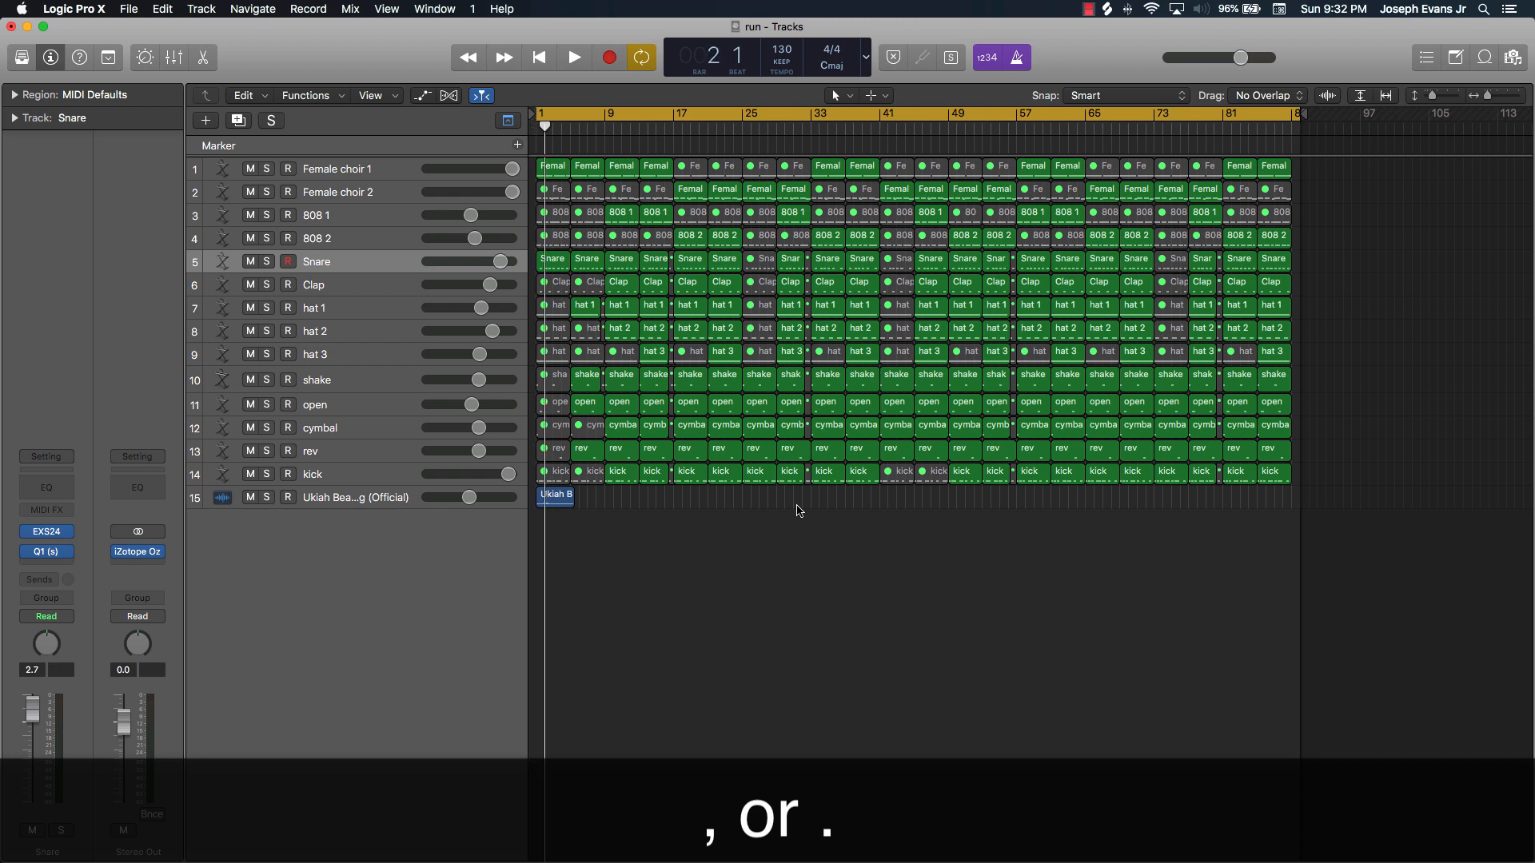
key(period)
key(period)
key(period)
key(period)
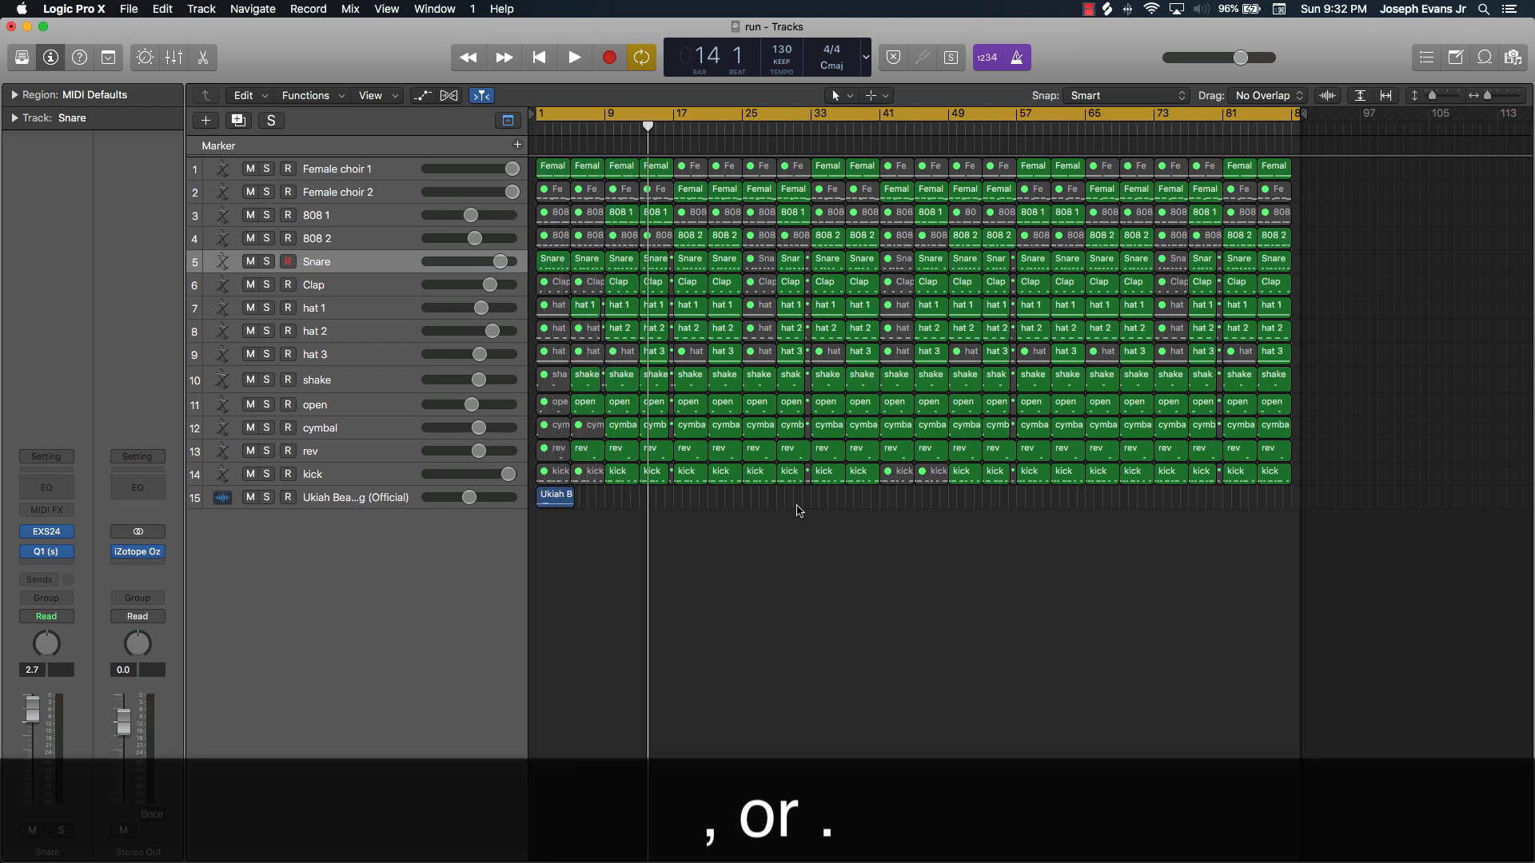
Step the playhead backward one bar at a time to bar 7
key(comma)
key(comma)
key(comma)
key(comma)
key(comma)
key(comma)
key(comma)
key(comma)
key(comma)
key(comma)
key(comma)
key(comma)
key(comma)
key(comma)
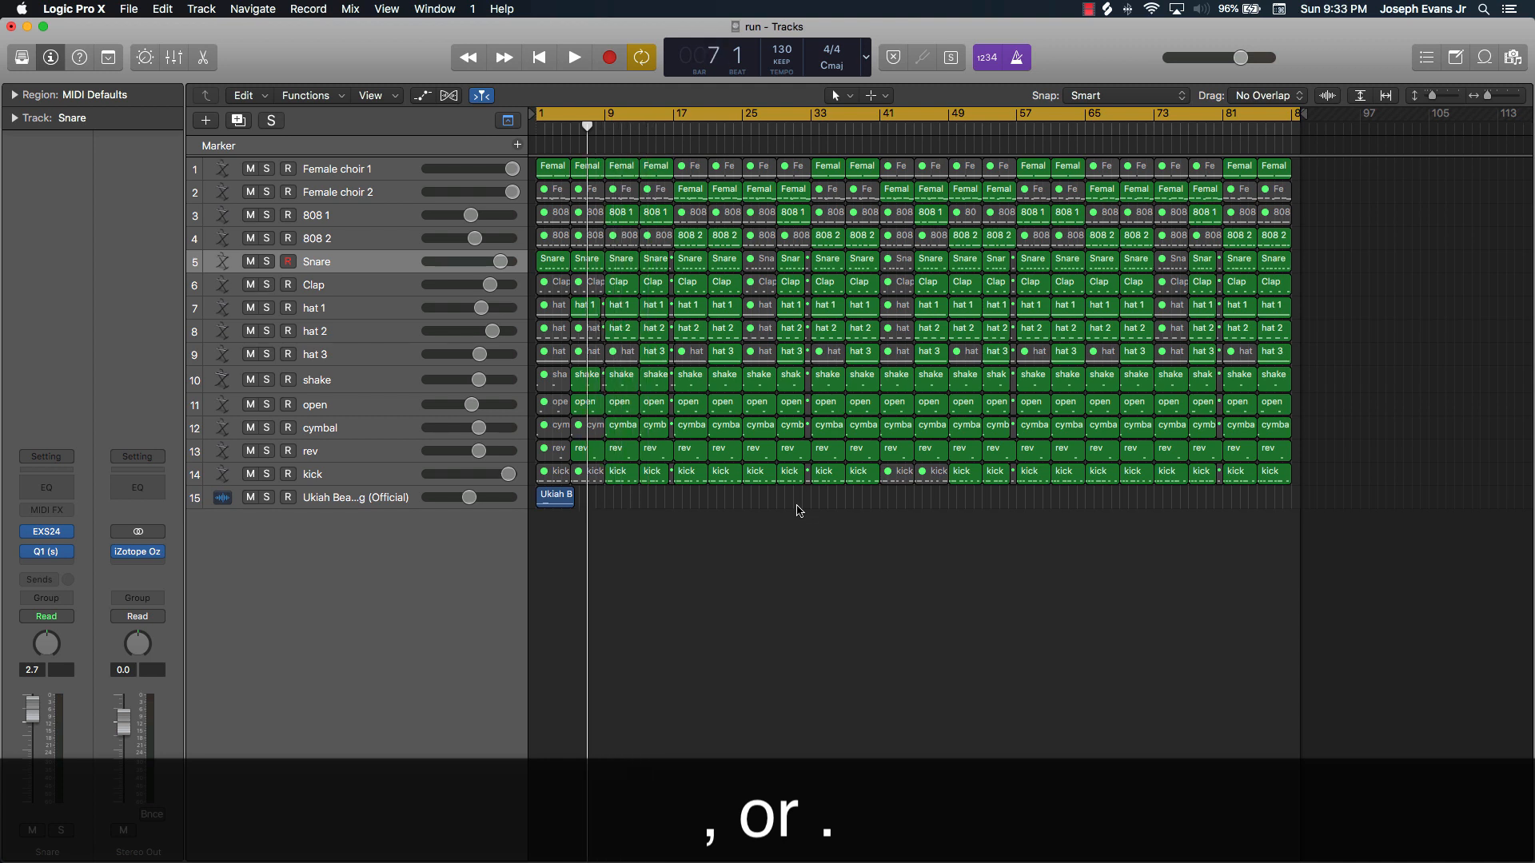
Shuttle the playhead by single bars and stop it at bar 5
key(period)
key(period)
key(period)
key(period)
key(period)
key(period)
key(period)
key(period)
key(period)
key(period)
key(period)
key(period)
key(period)
key(period)
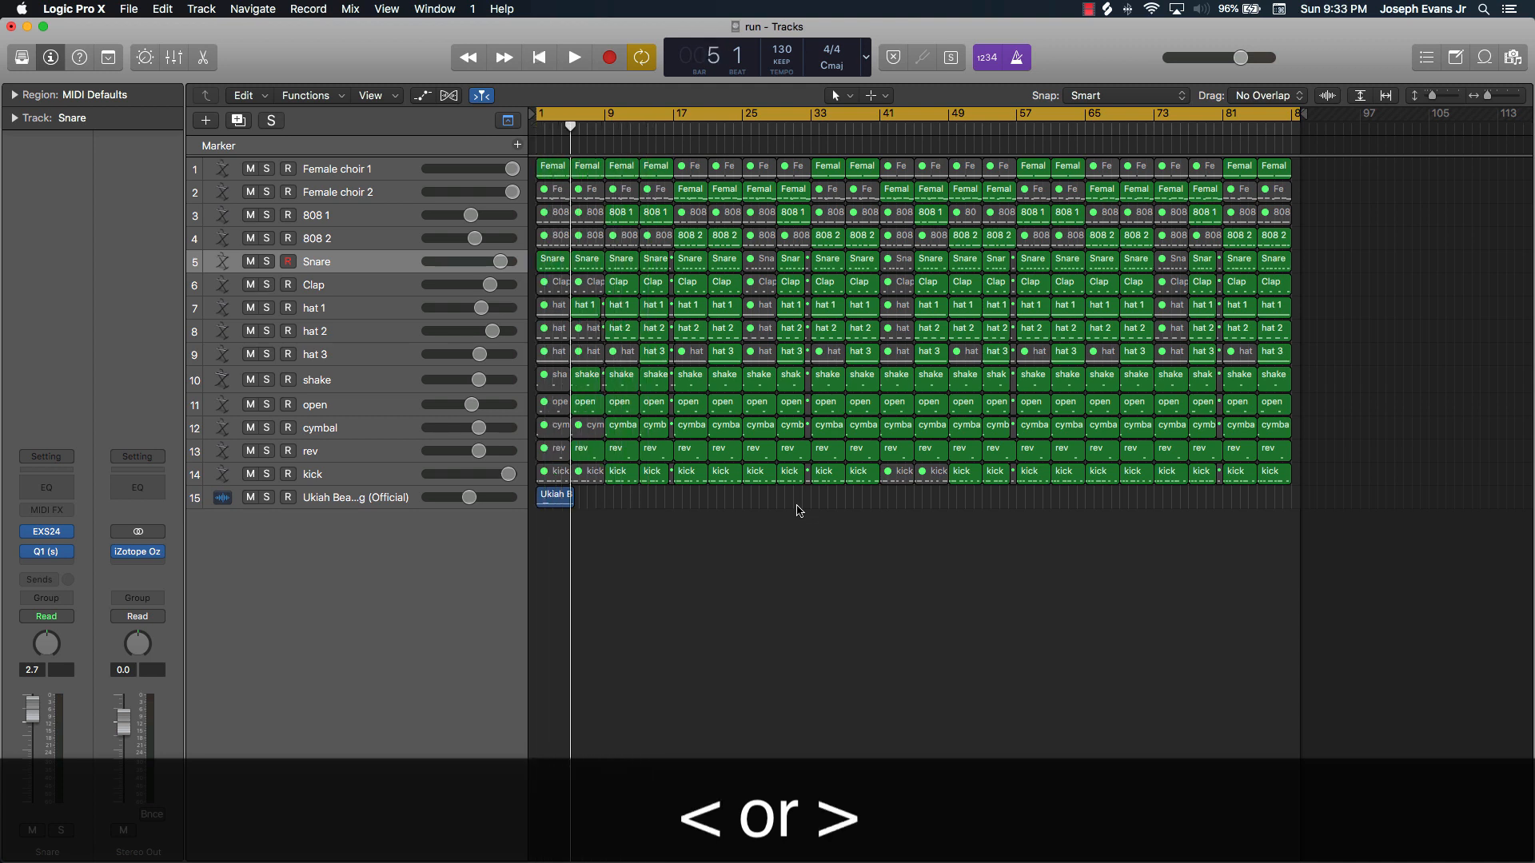
Advance the playhead bar by bar to bar 40
key(period)
key(period)
key(period)
key(period)
key(period)
key(period)
key(period)
key(period)
key(period)
key(period)
key(period)
key(period)
key(period)
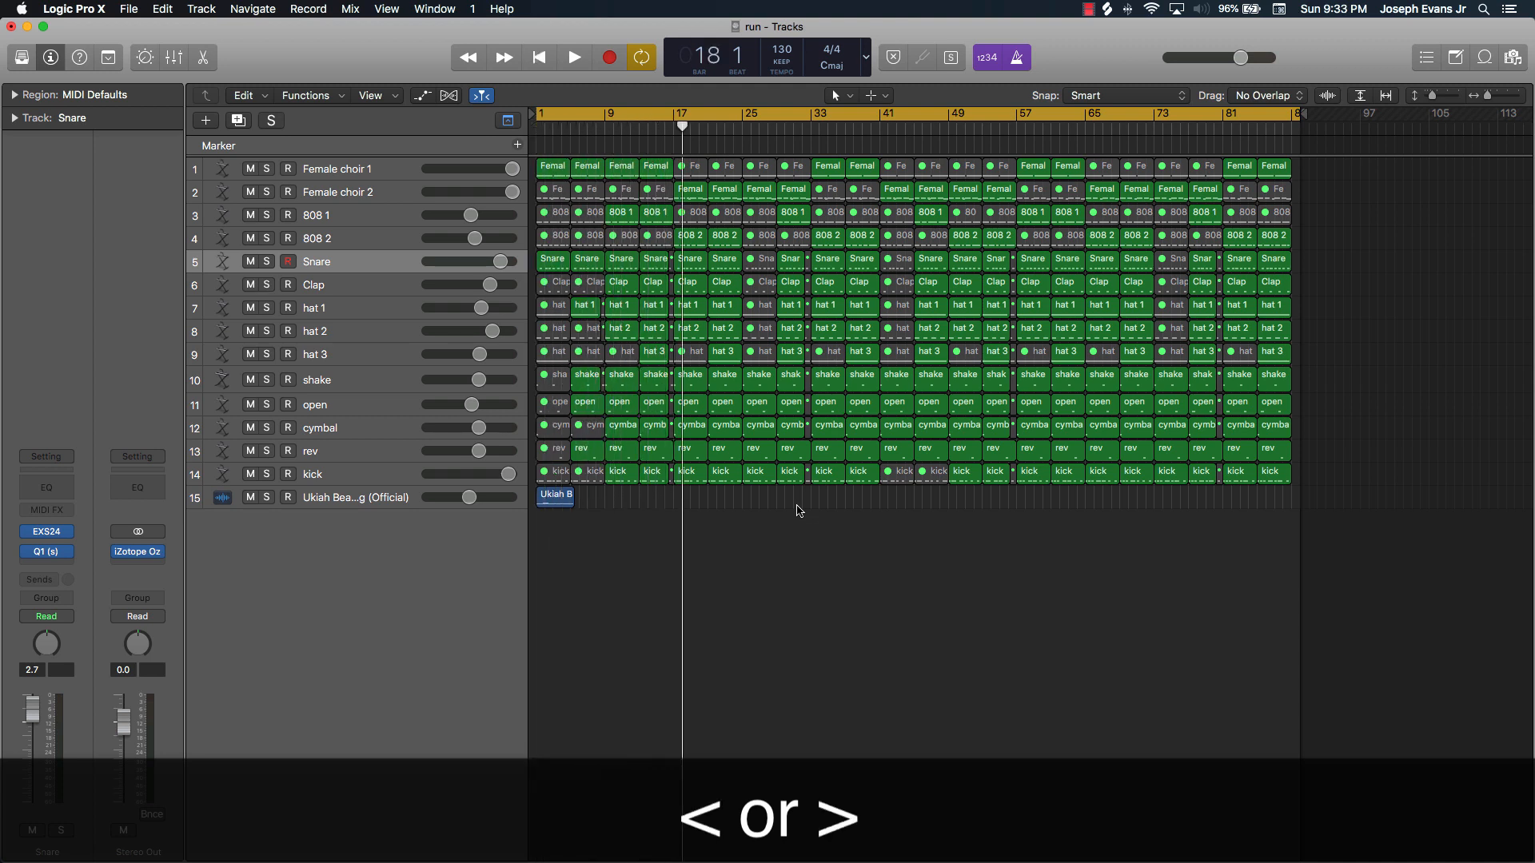
key(period)
key(period)
key(period)
key(period)
key(period)
key(period)
key(period)
key(period)
key(period)
key(period)
key(period)
key(period)
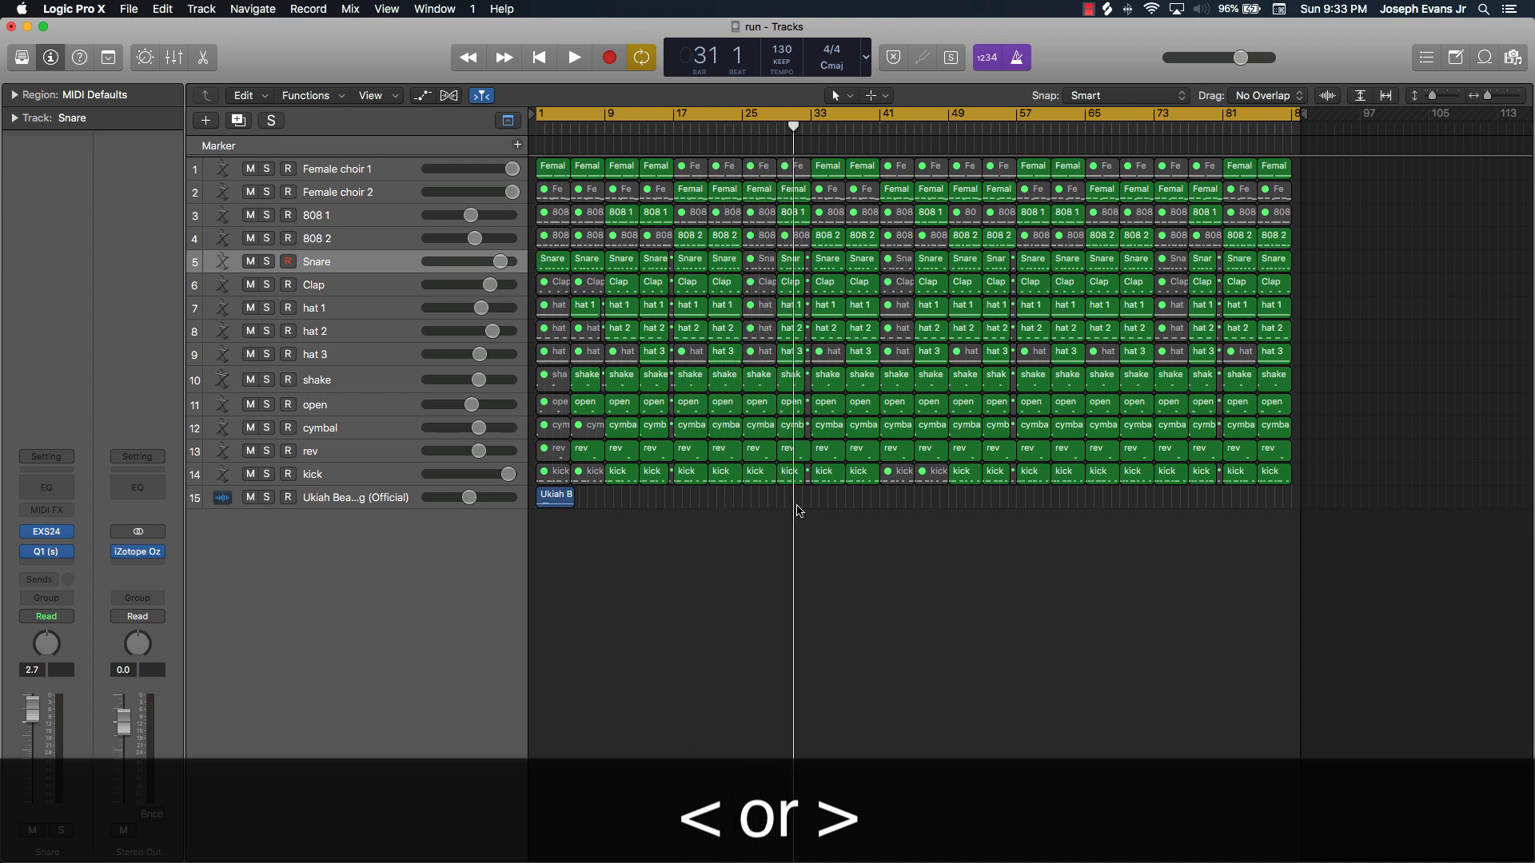
key(period)
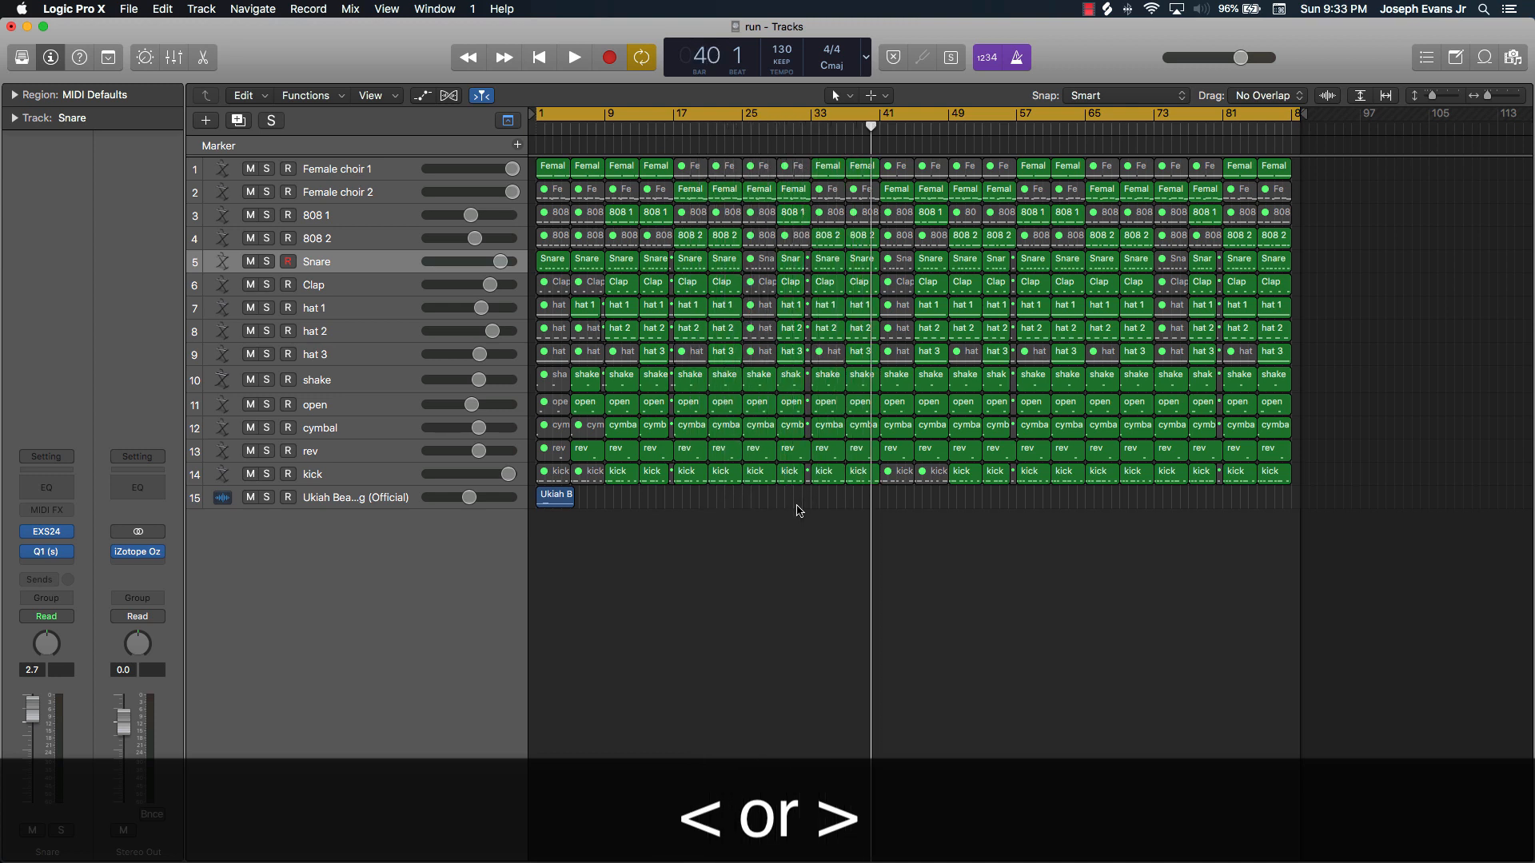
Move the playhead back and forth by single bars to bar 30, and return it to the project start
key(comma)
key(comma)
key(comma)
key(comma)
key(period)
key(period)
key(period)
key(period)
key(comma)
key(comma)
key(comma)
key(comma)
key(comma)
key(comma)
key(comma)
key(comma)
key(comma)
key(comma)
key(comma)
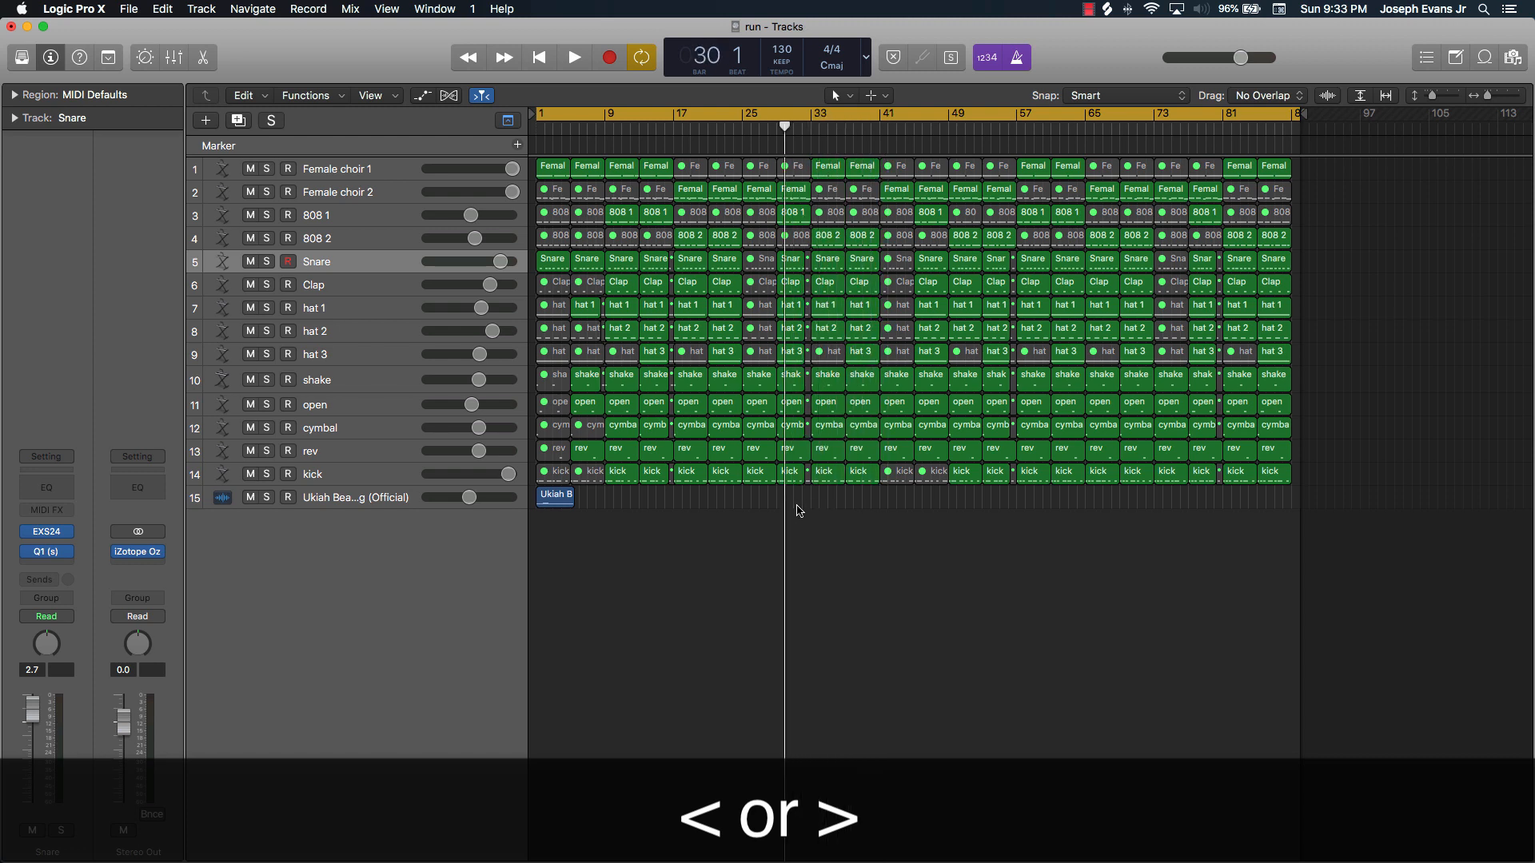
key(Return)
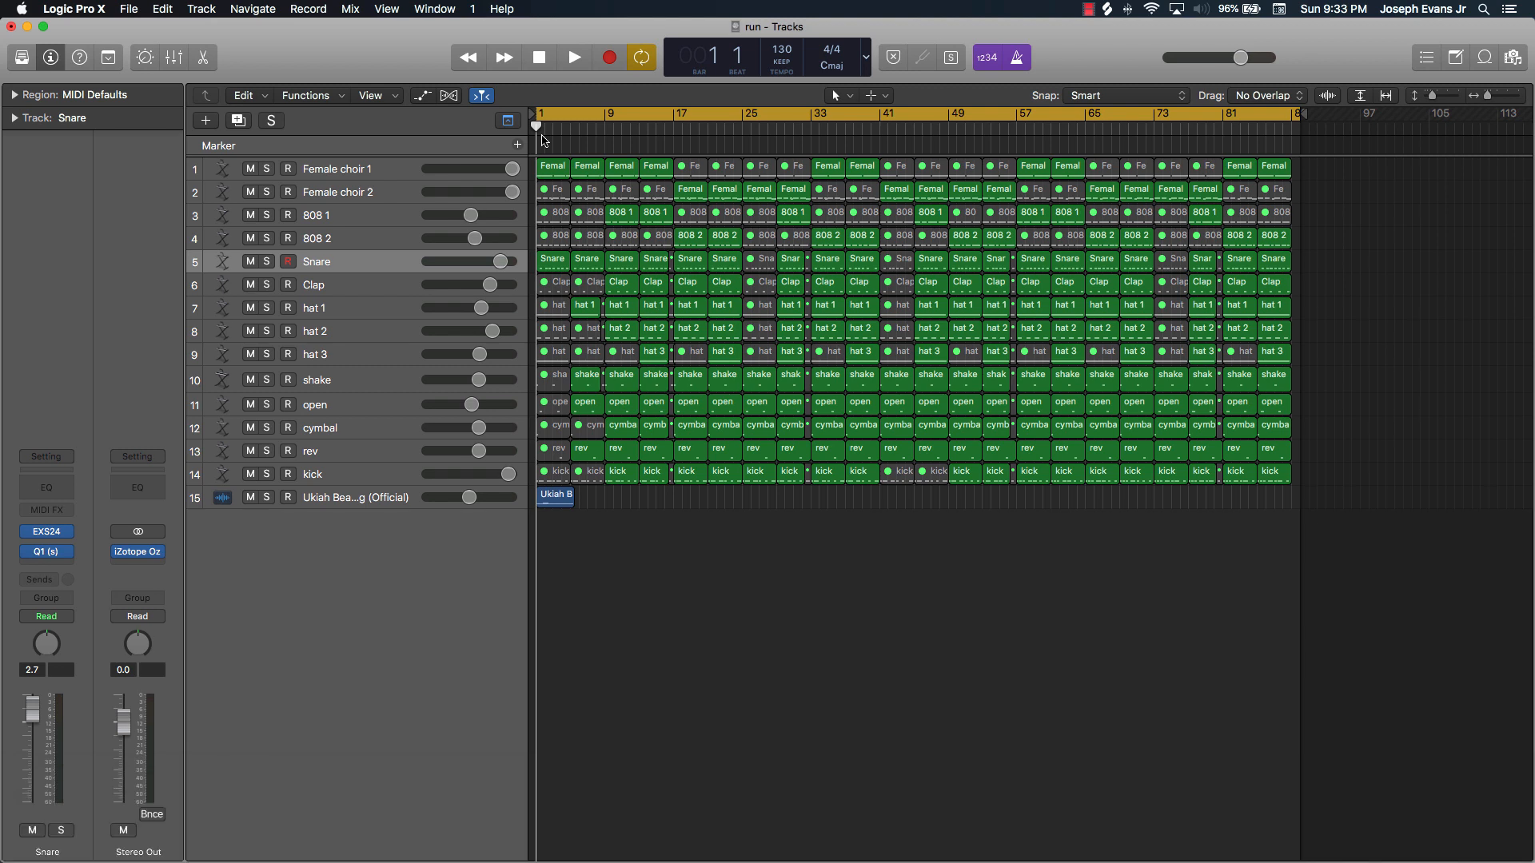
Move the playhead a few bars forward and bring it back to bar 1
key(space)
key(period)
key(period)
key(period)
key(comma)
key(comma)
key(comma)
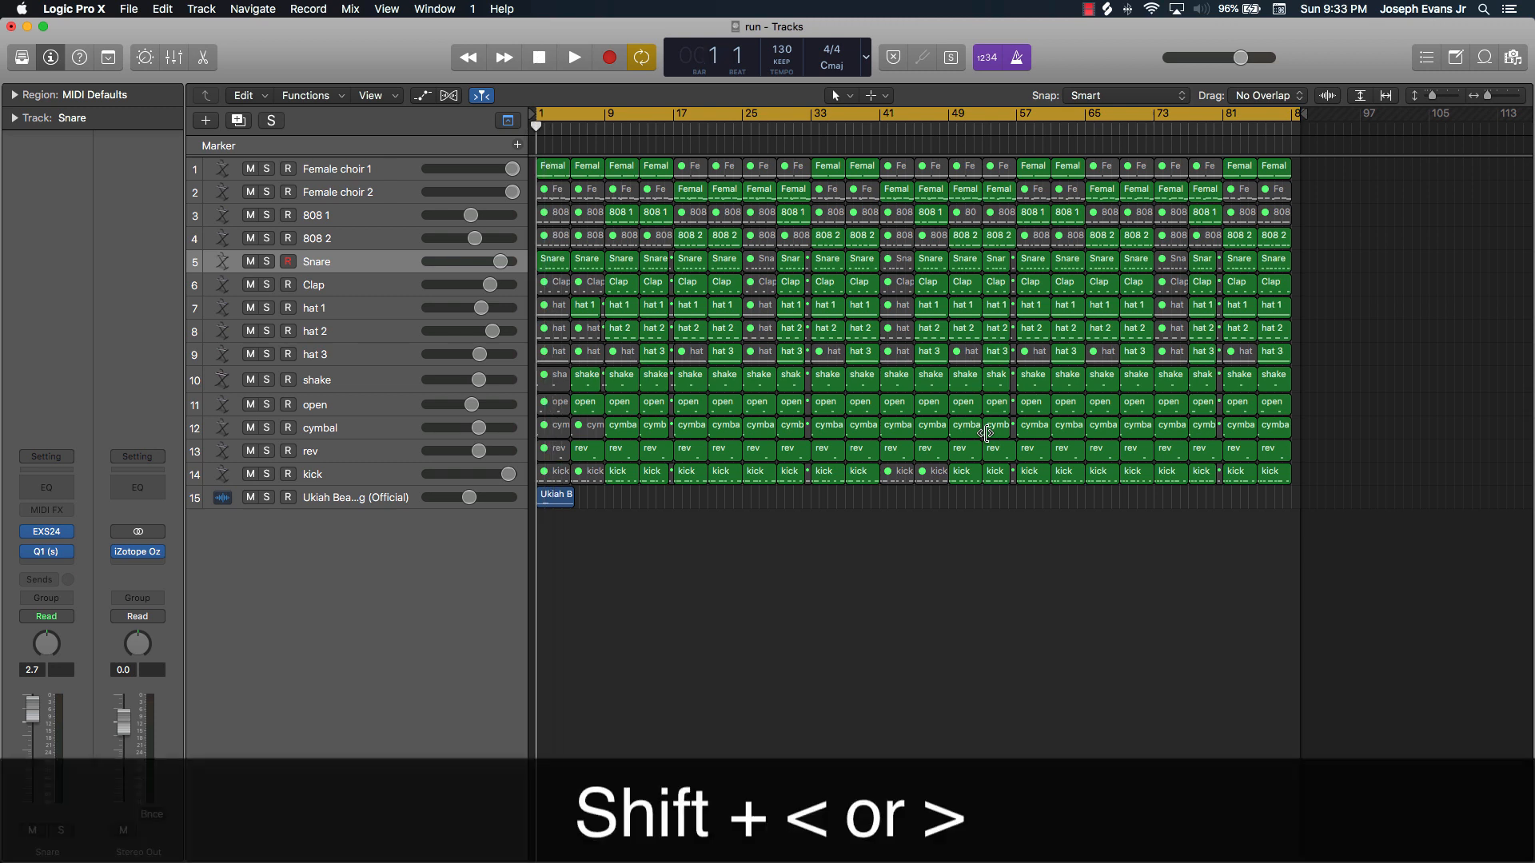
Fast-forward the playhead in eight-bar jumps to bar 73
key(shift+period)
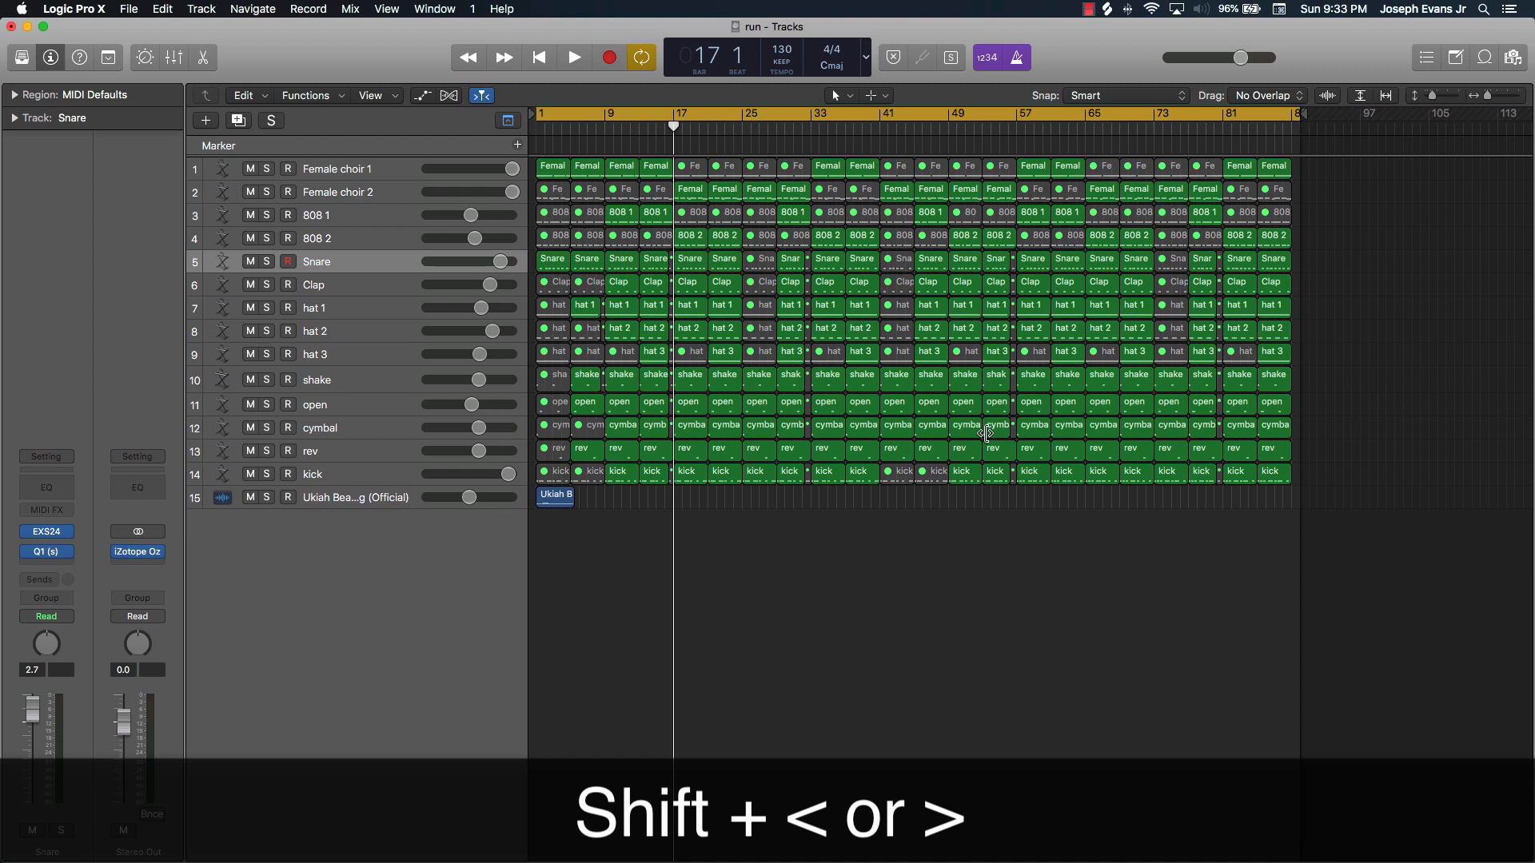
key(shift+period)
key(shift+period)
key(shift+period)
key(shift+period)
key(shift+period)
key(shift+period)
key(shift+period)
key(shift+period)
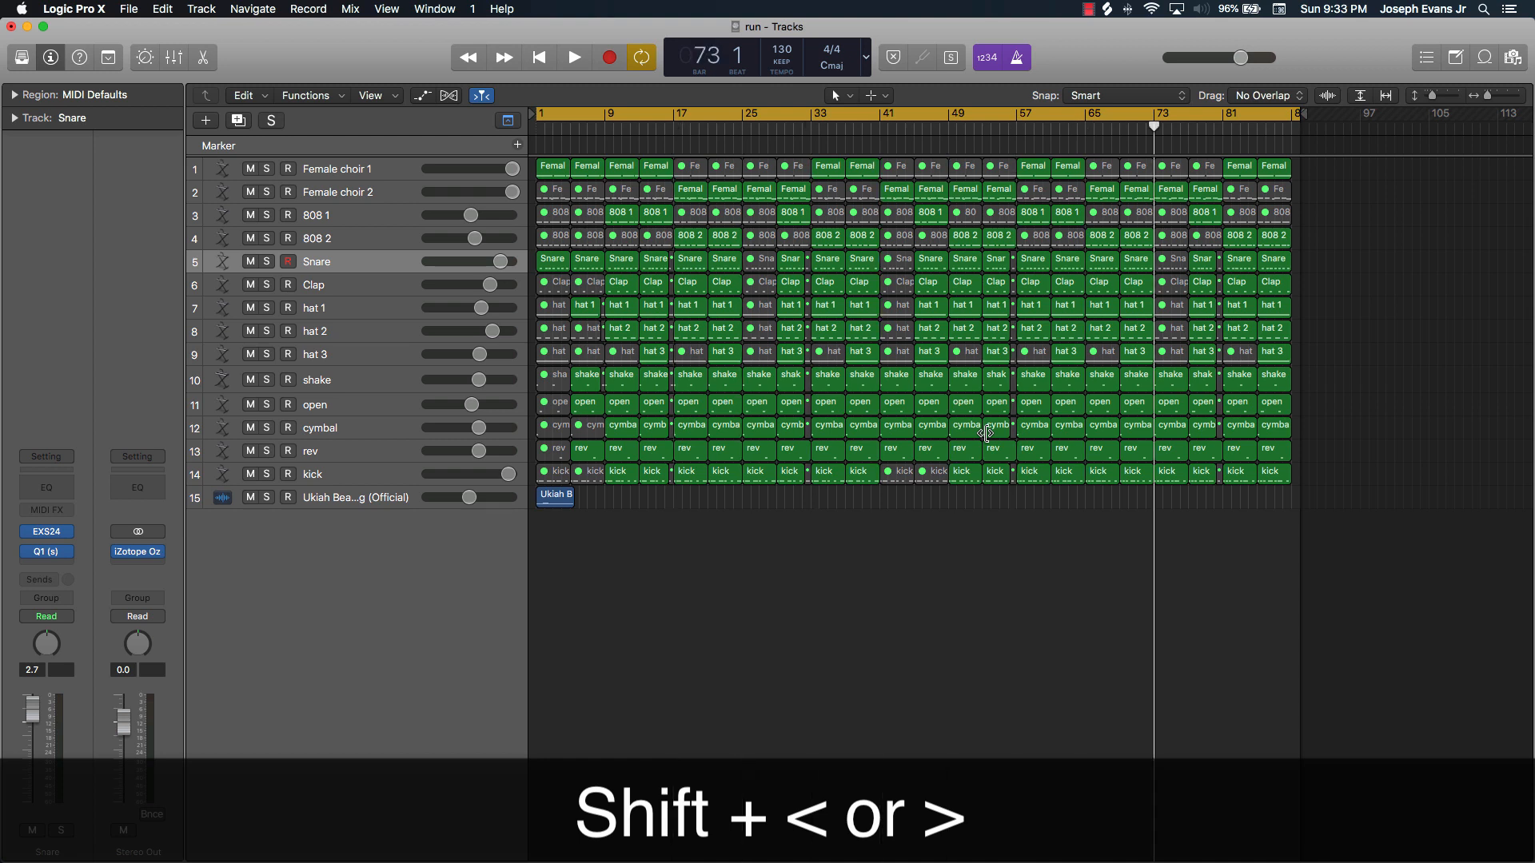
Rewind the playhead in eight-bar jumps to bar 1
key(shift+comma)
key(shift+comma)
key(shift+comma)
key(shift+comma)
key(shift+comma)
key(shift+comma)
key(shift+comma)
key(shift+comma)
key(shift+comma)
key(shift+comma)
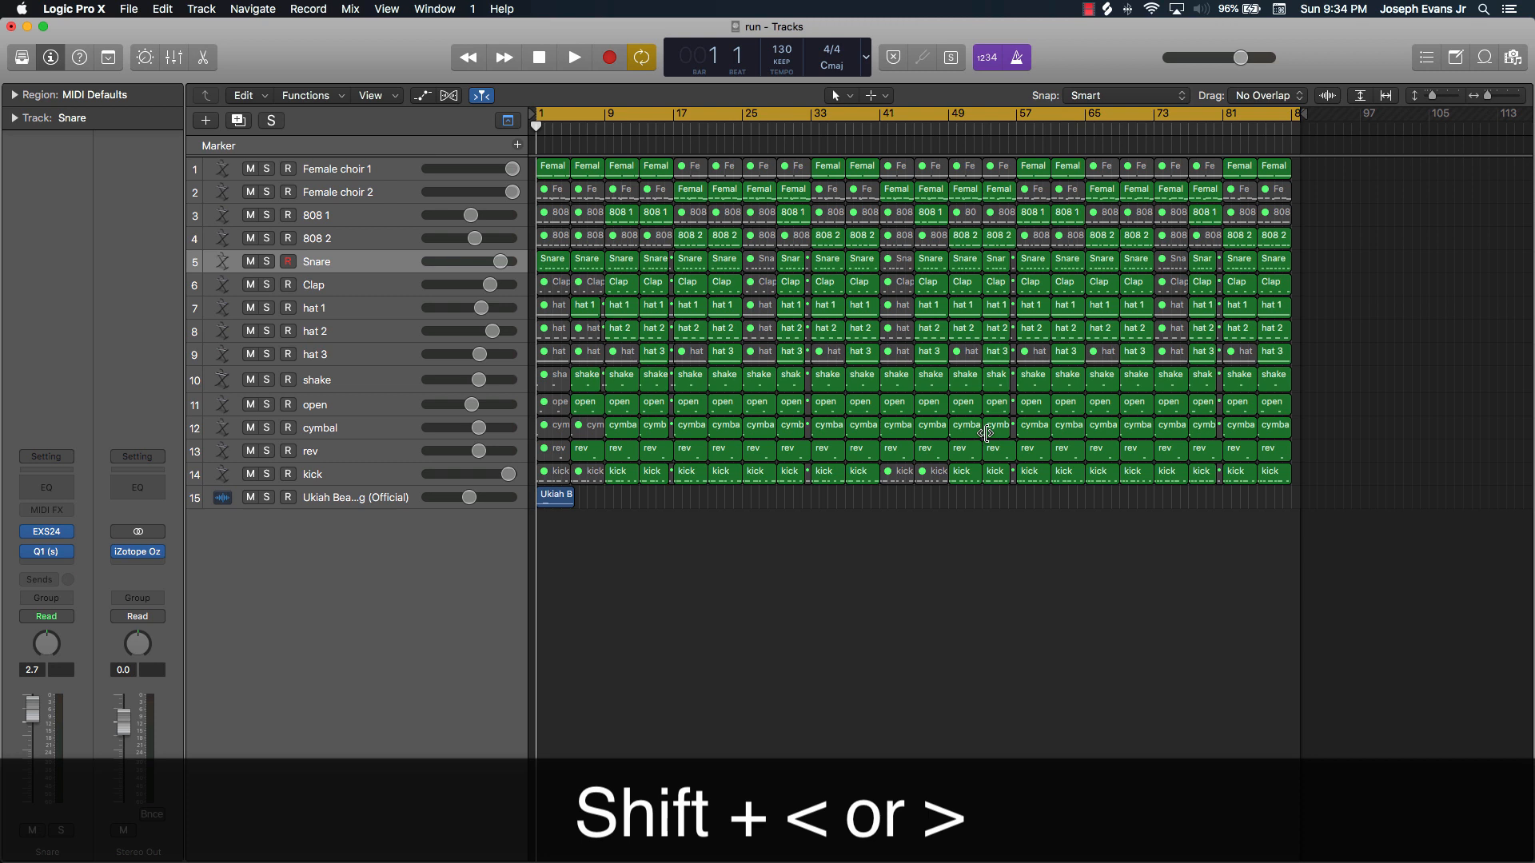
Advance the playhead from the project start past bar 9 to bar 37
key(shift+period)
key(shift+period)
key(shift+period)
key(shift+period)
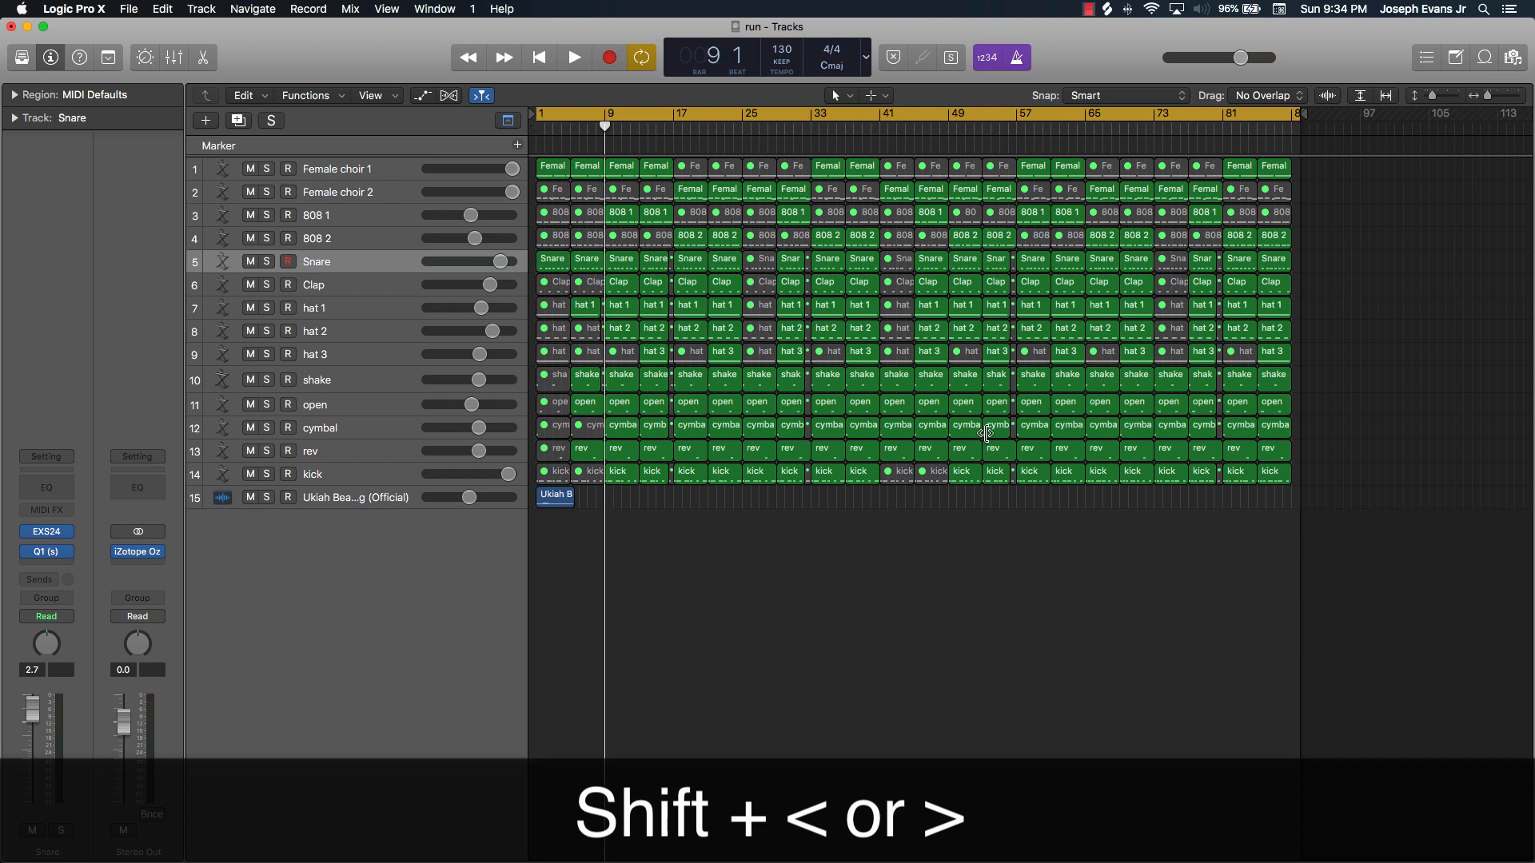
key(period)
key(period)
key(period)
key(period)
key(period)
key(period)
key(period)
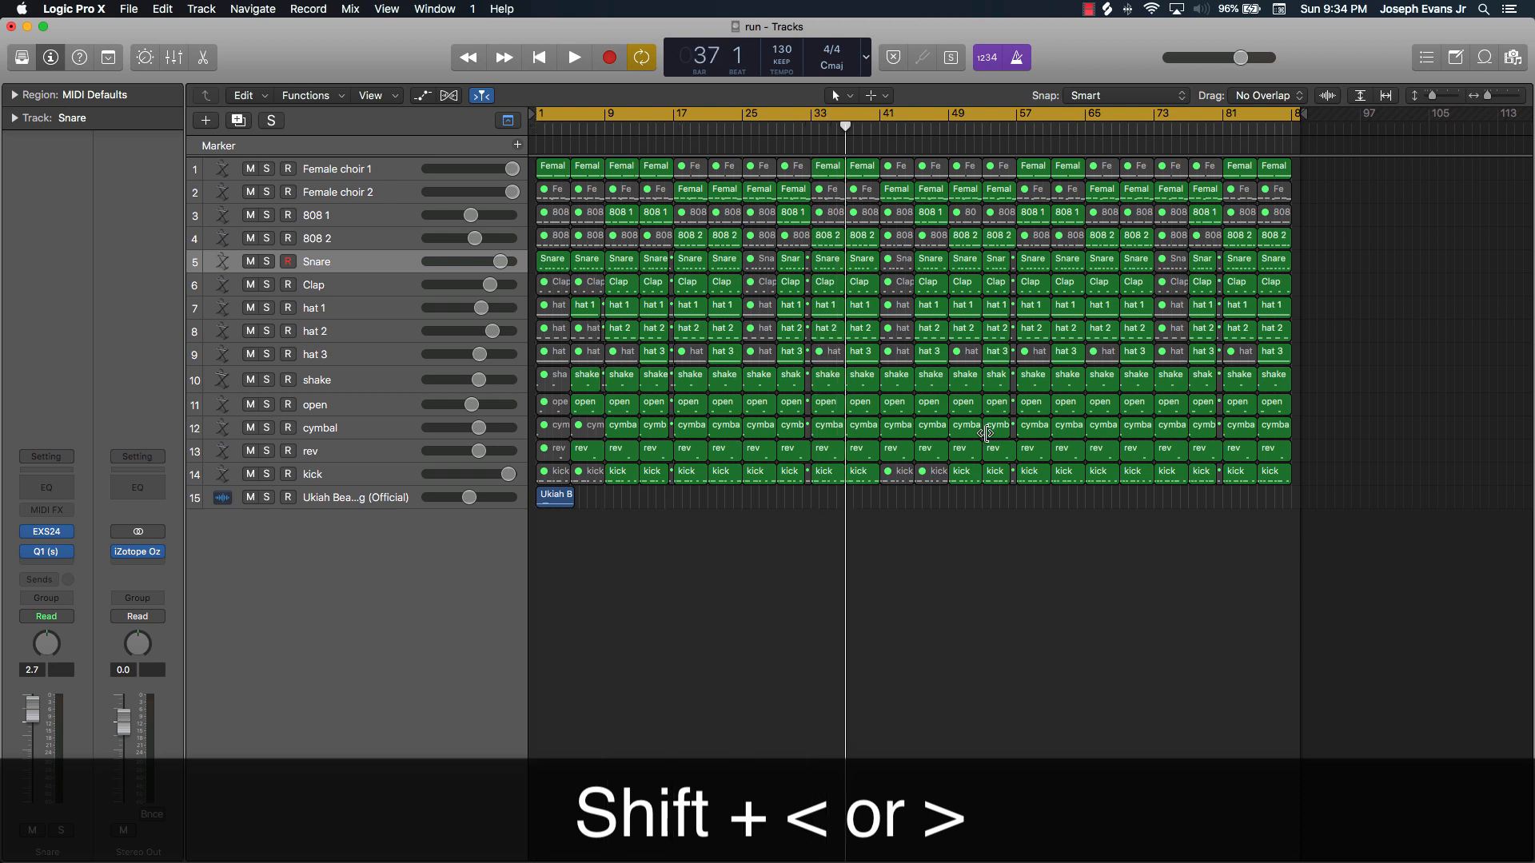
Rewind the playhead from bar 37 to bar 1, first in single-bar steps and then in eight-bar jumps
key(comma)
key(comma)
key(comma)
key(shift+comma)
key(shift+comma)
key(shift+comma)
key(shift+comma)
key(shift+comma)
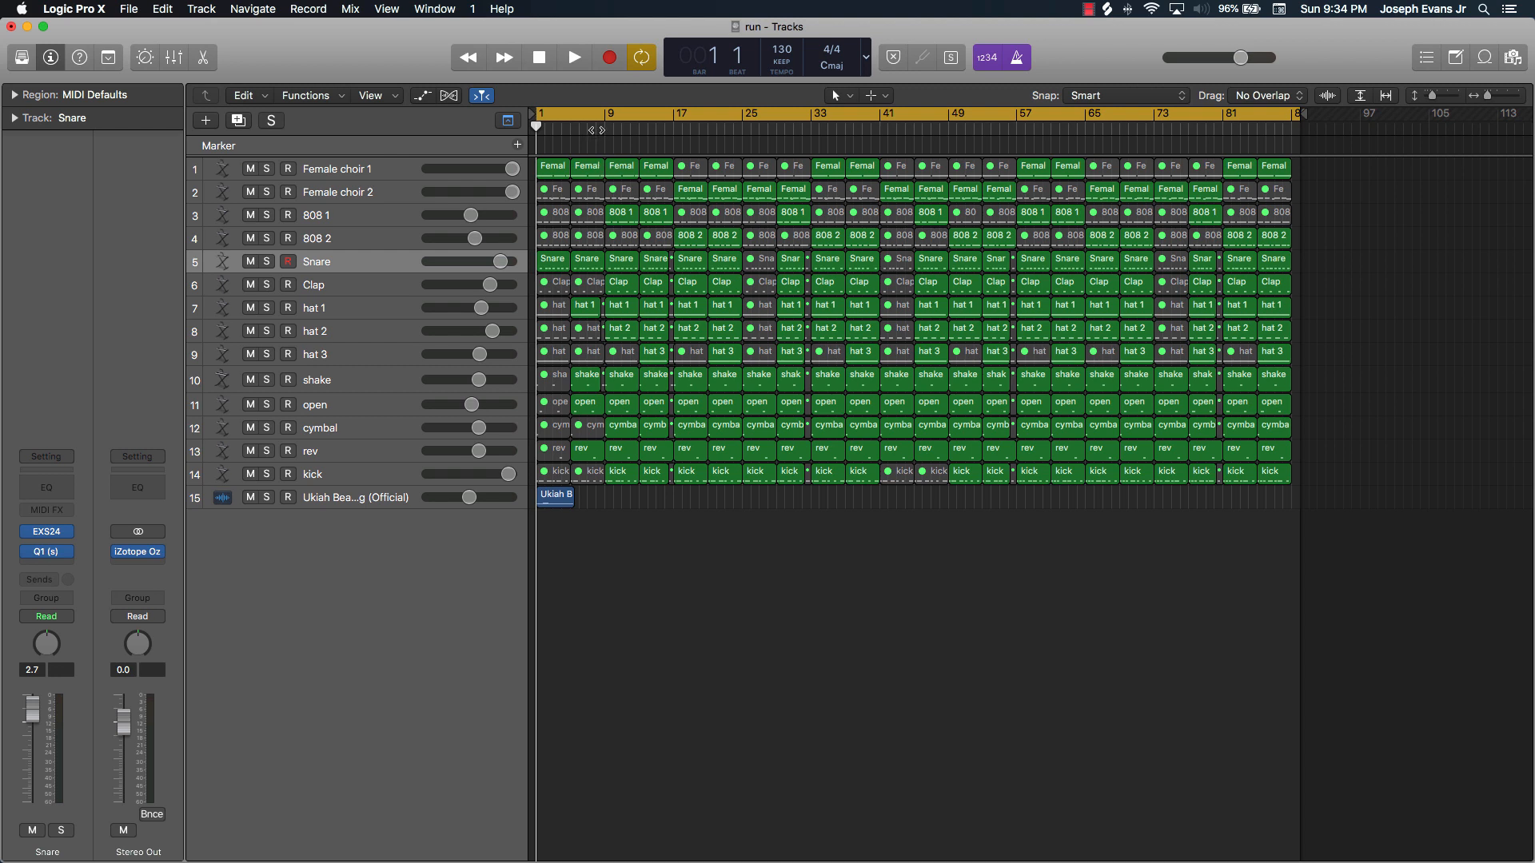
Place the playhead at bar 4 and split the audio region on track 15 there
click(577, 131)
drag(574, 140, 559, 142)
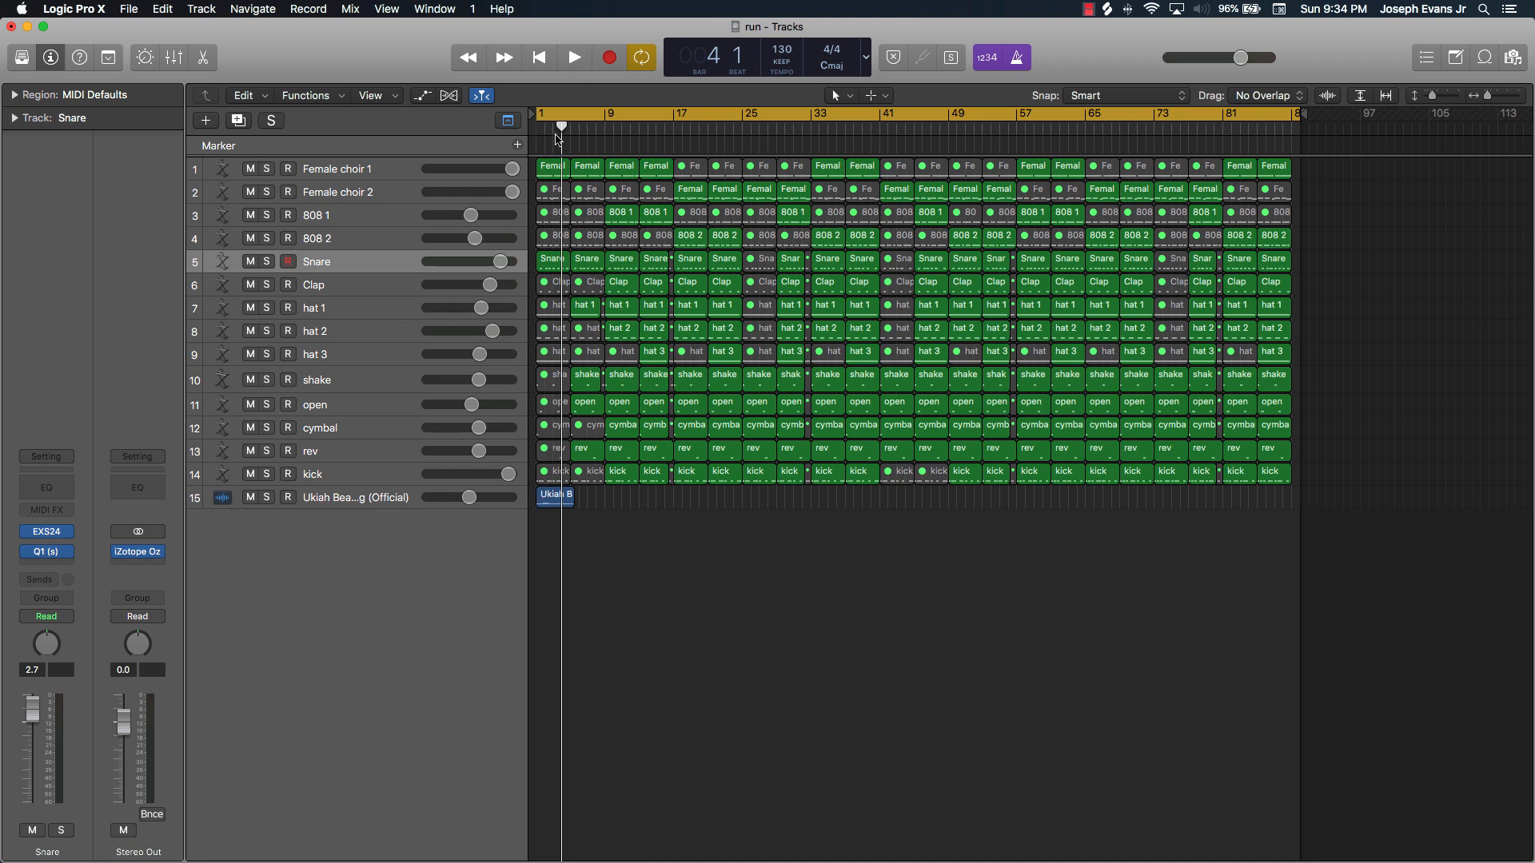
drag(561, 127, 570, 128)
mouse_move(566, 245)
mouse_down()
mouse_move(563, 259)
mouse_move(607, 260)
mouse_move(544, 266)
mouse_move(562, 267)
mouse_up()
click(328, 497)
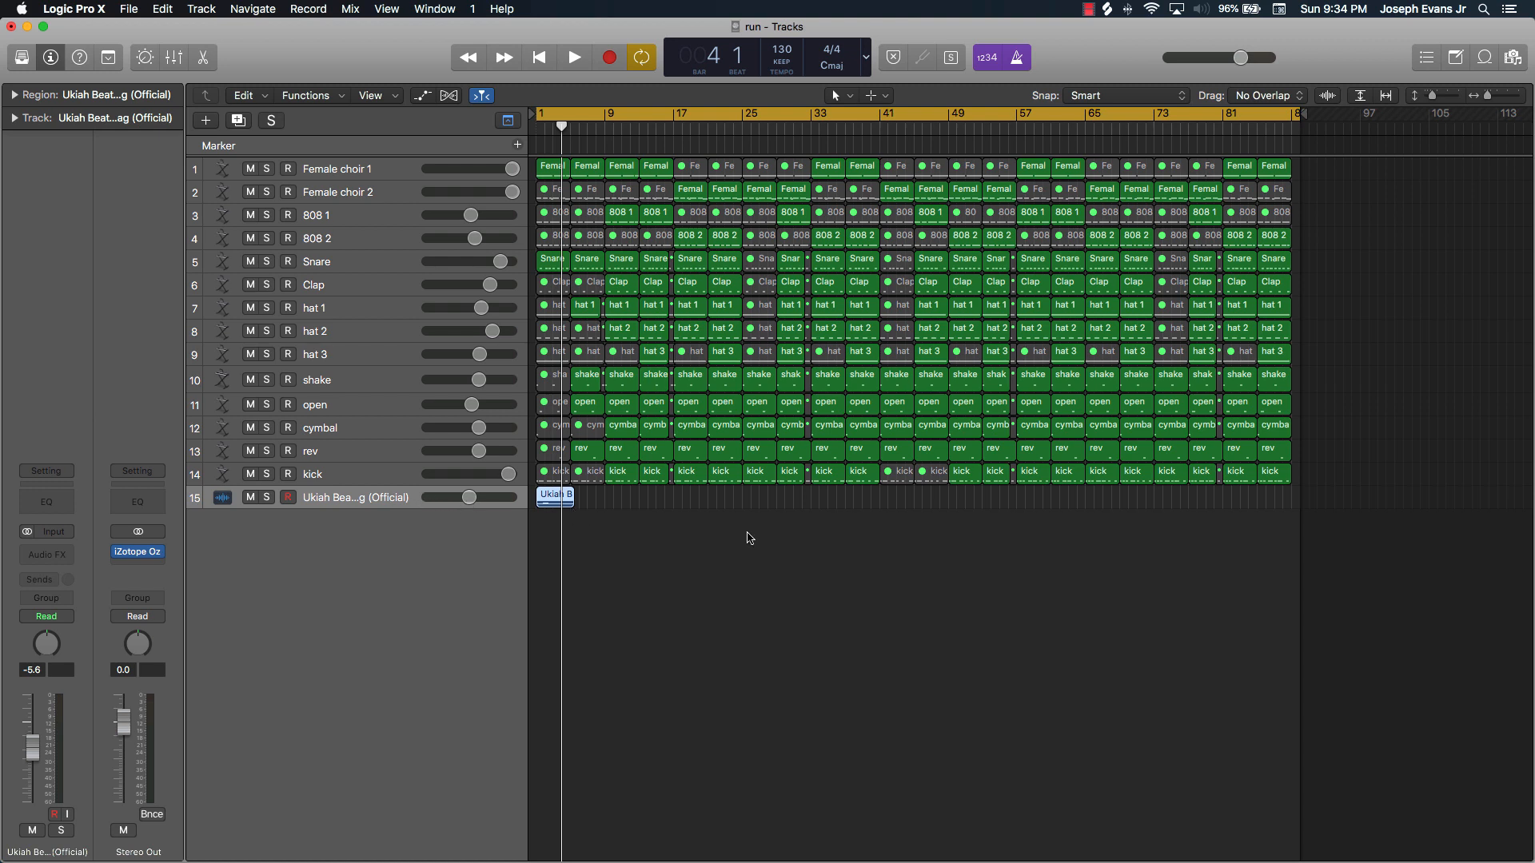
key(super+t)
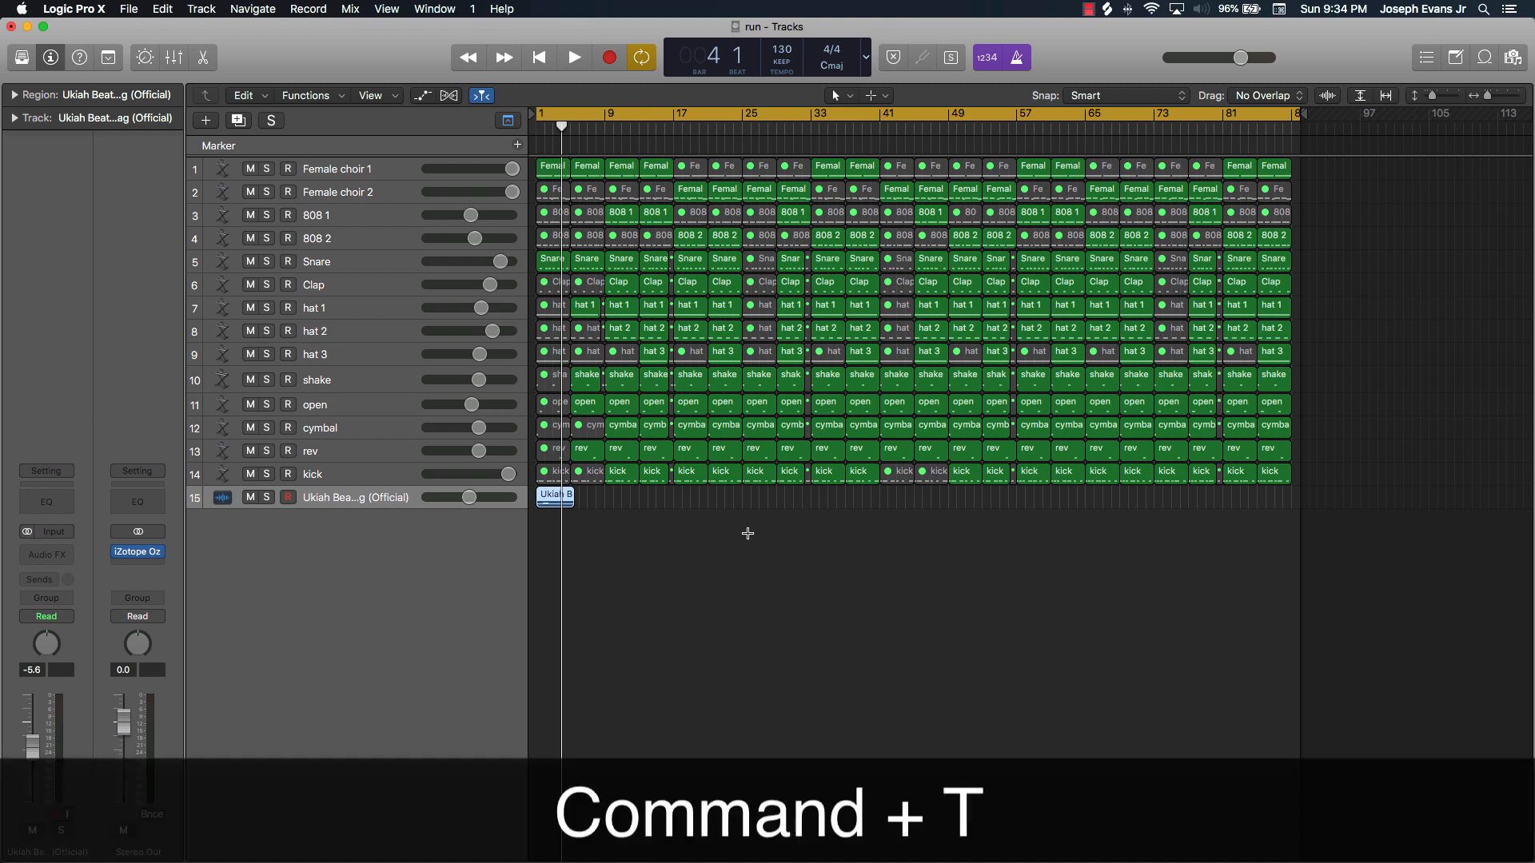
key(super+t)
Copy the second piece of the split audio region and paste it at bar 9 on track 15
key(period)
key(period)
key(period)
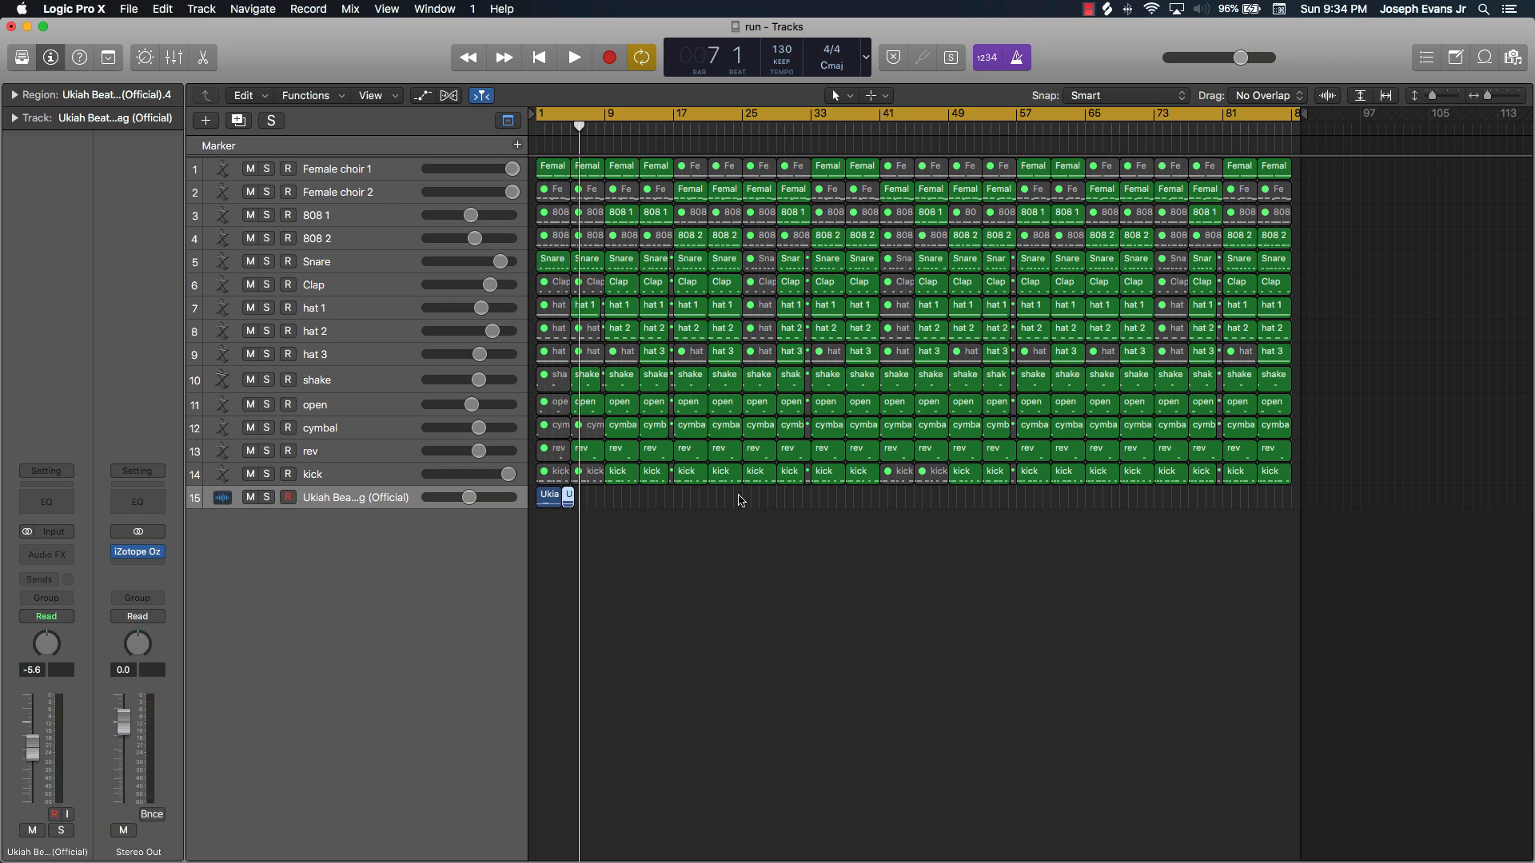
key(period)
key(period)
key(period)
key(period)
key(comma)
key(comma)
key(comma)
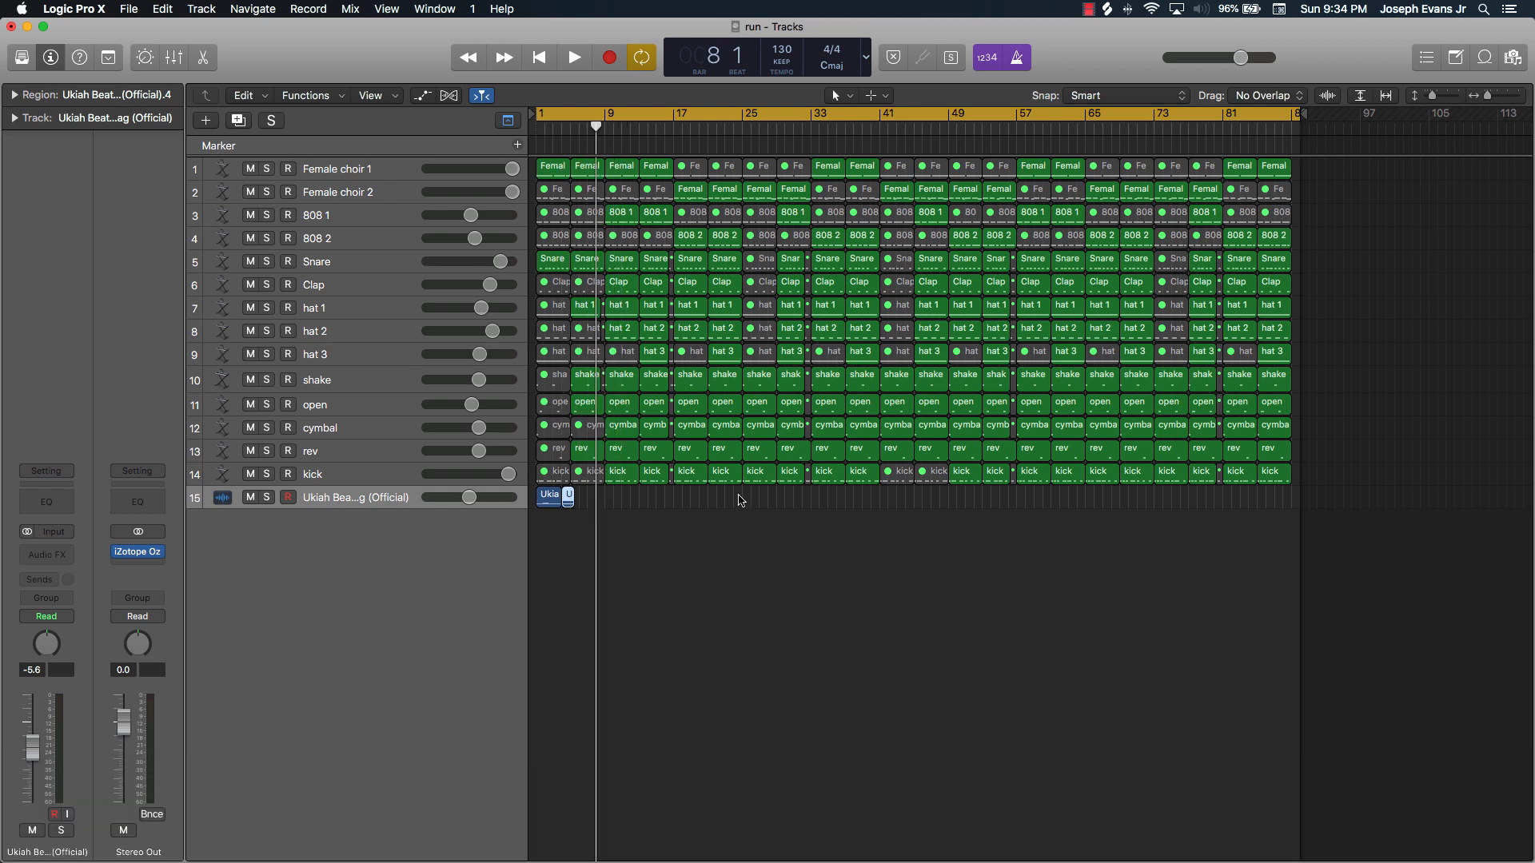
key(period)
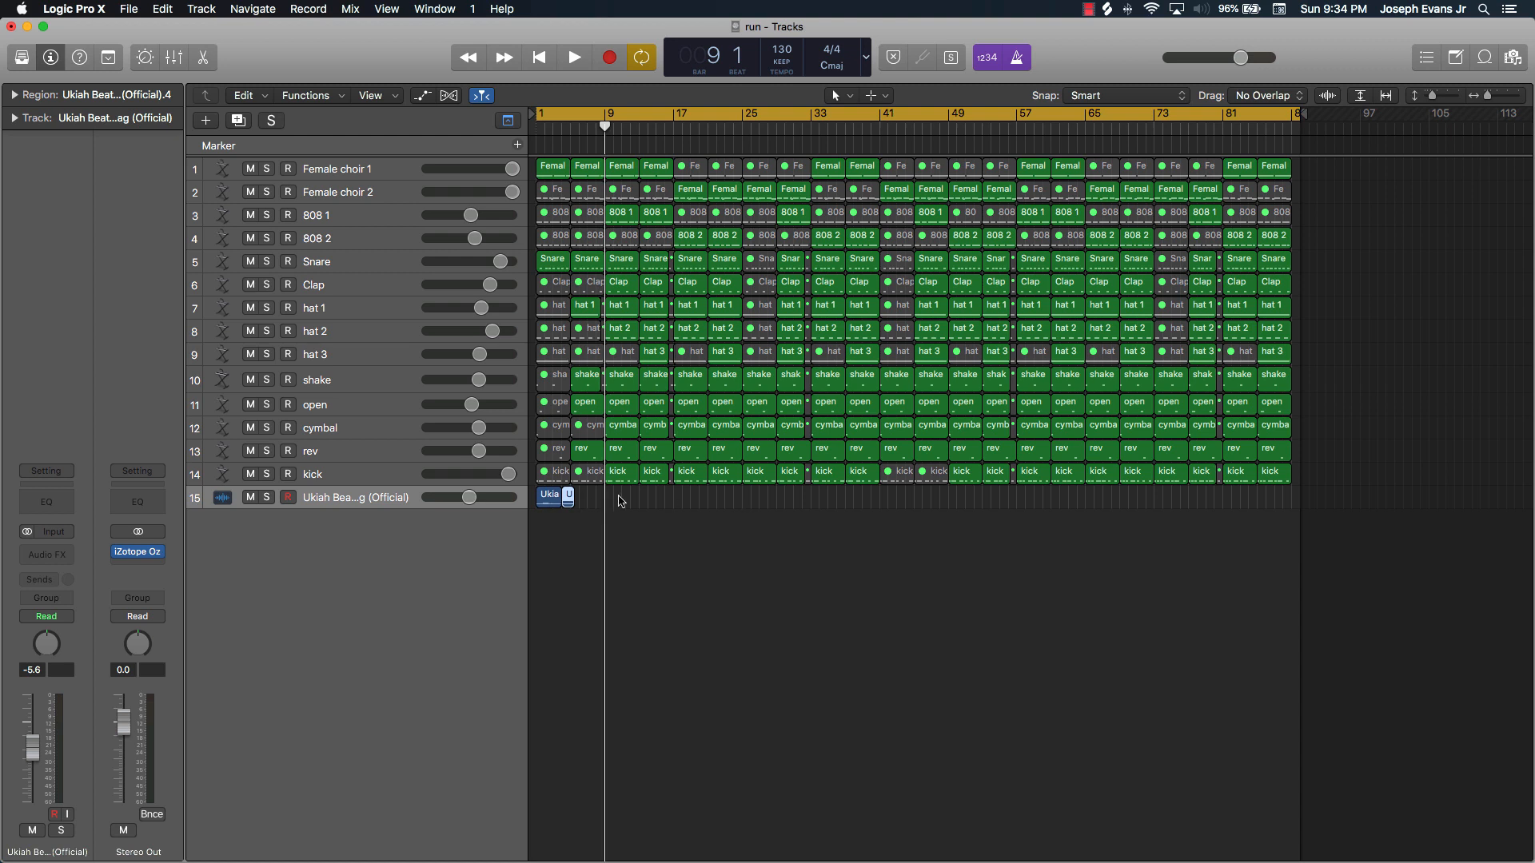
key(super+c)
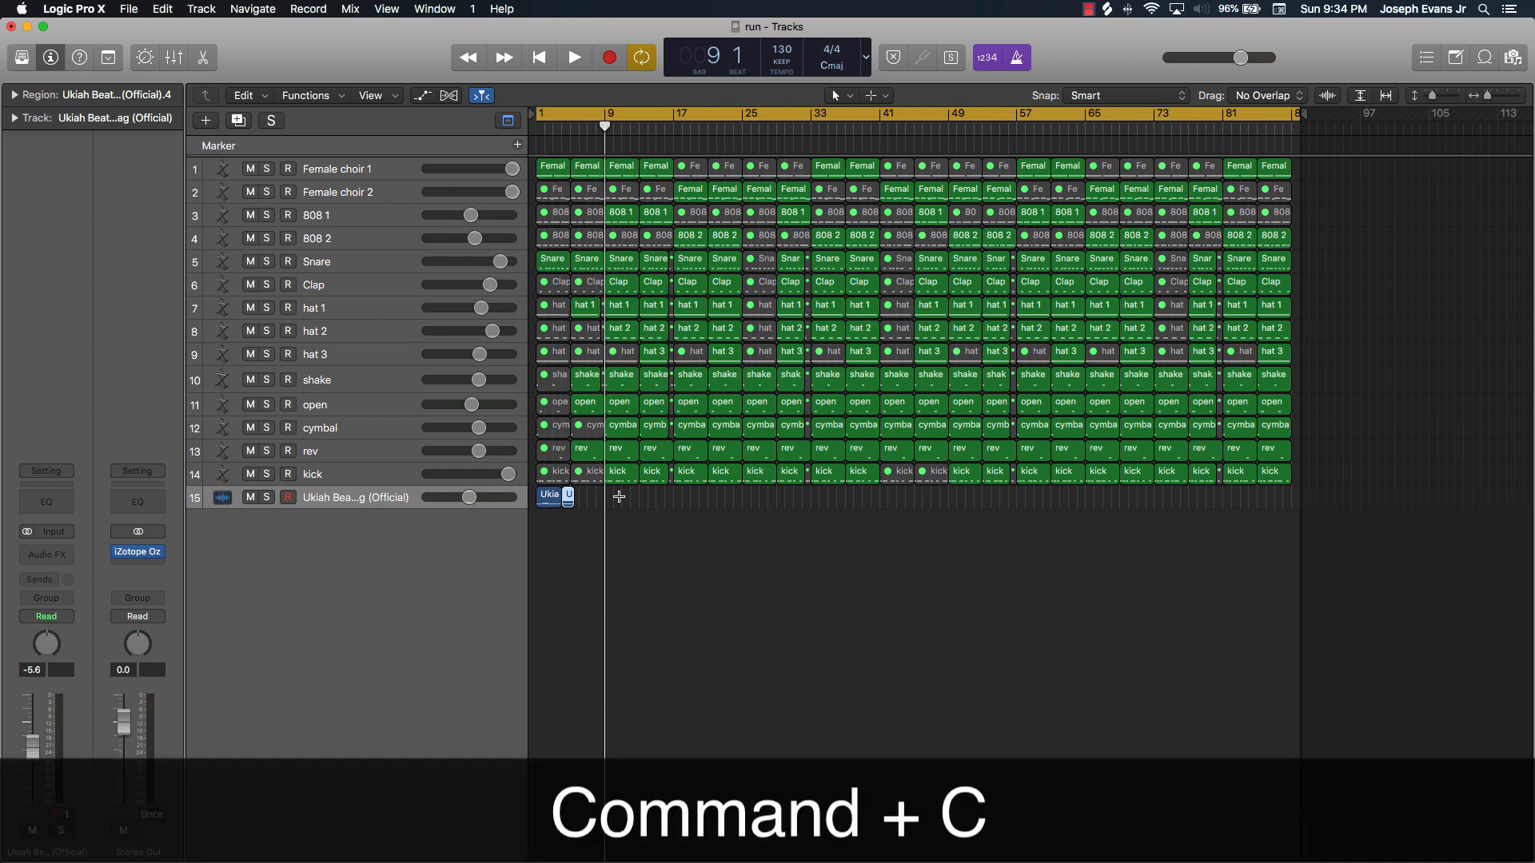
key(super+v)
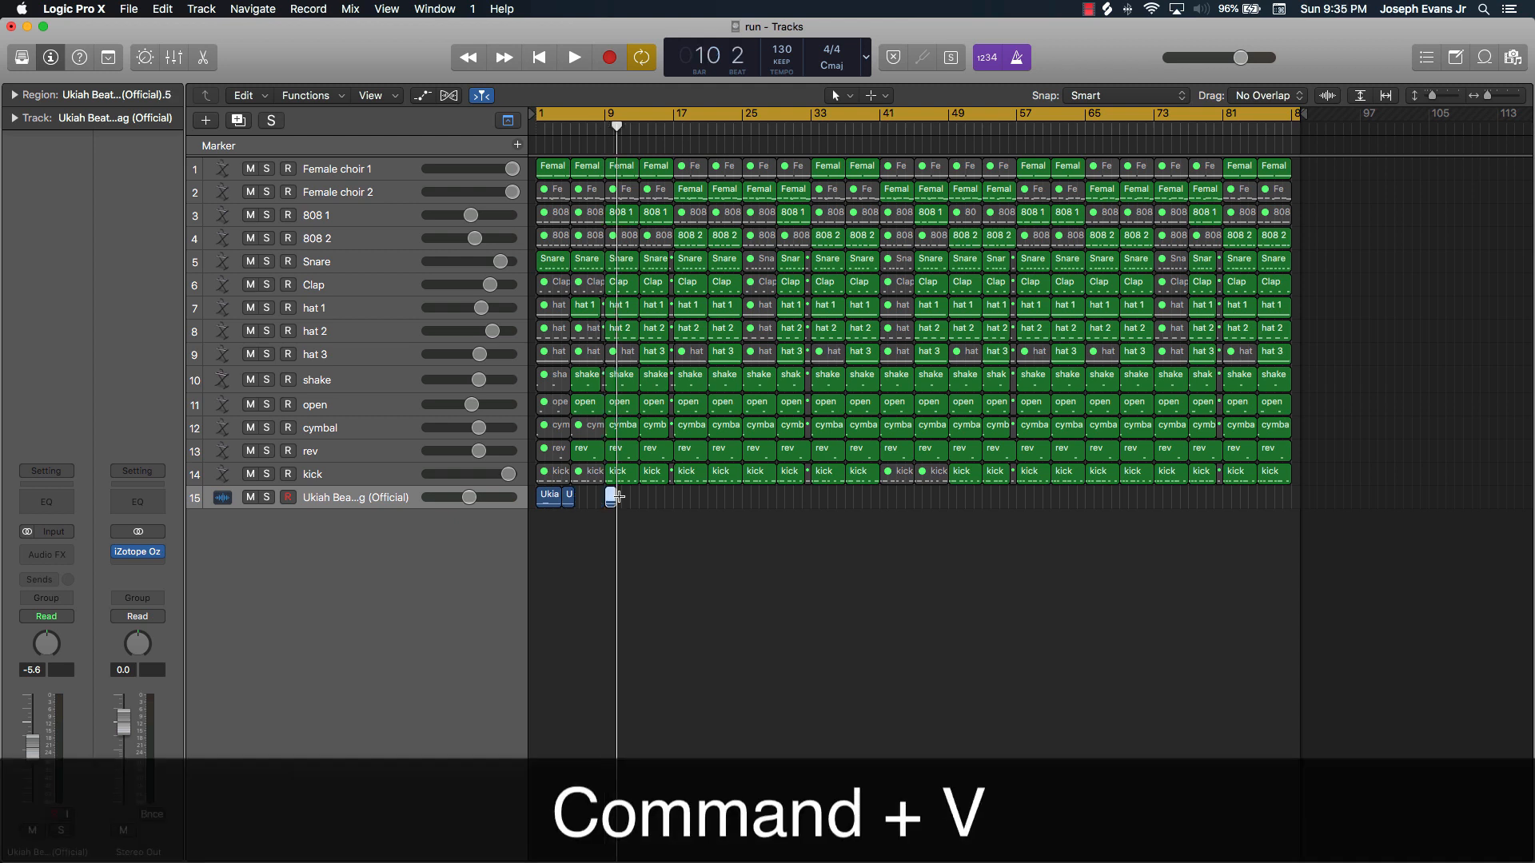
Paste another copy of the audio piece at bar 16 on track 15
key(period)
key(period)
key(period)
key(period)
key(period)
key(period)
key(super+v)
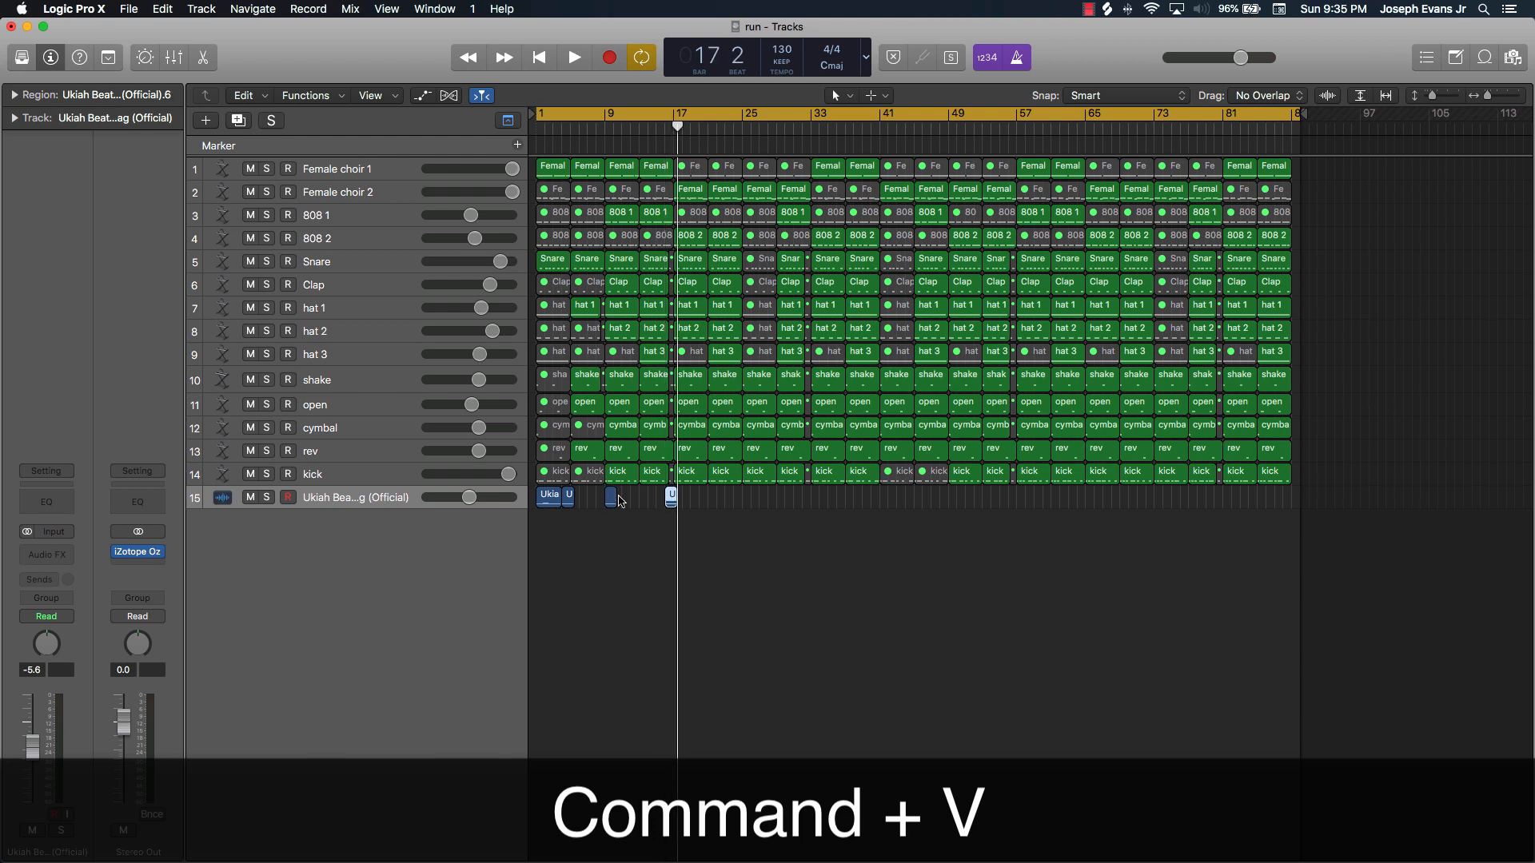
Advance the playhead to bar 52 and paste another copy of the audio piece on track 15
key(period)
key(period)
key(period)
key(period)
key(period)
key(period)
key(period)
key(period)
key(period)
key(comma)
key(comma)
key(comma)
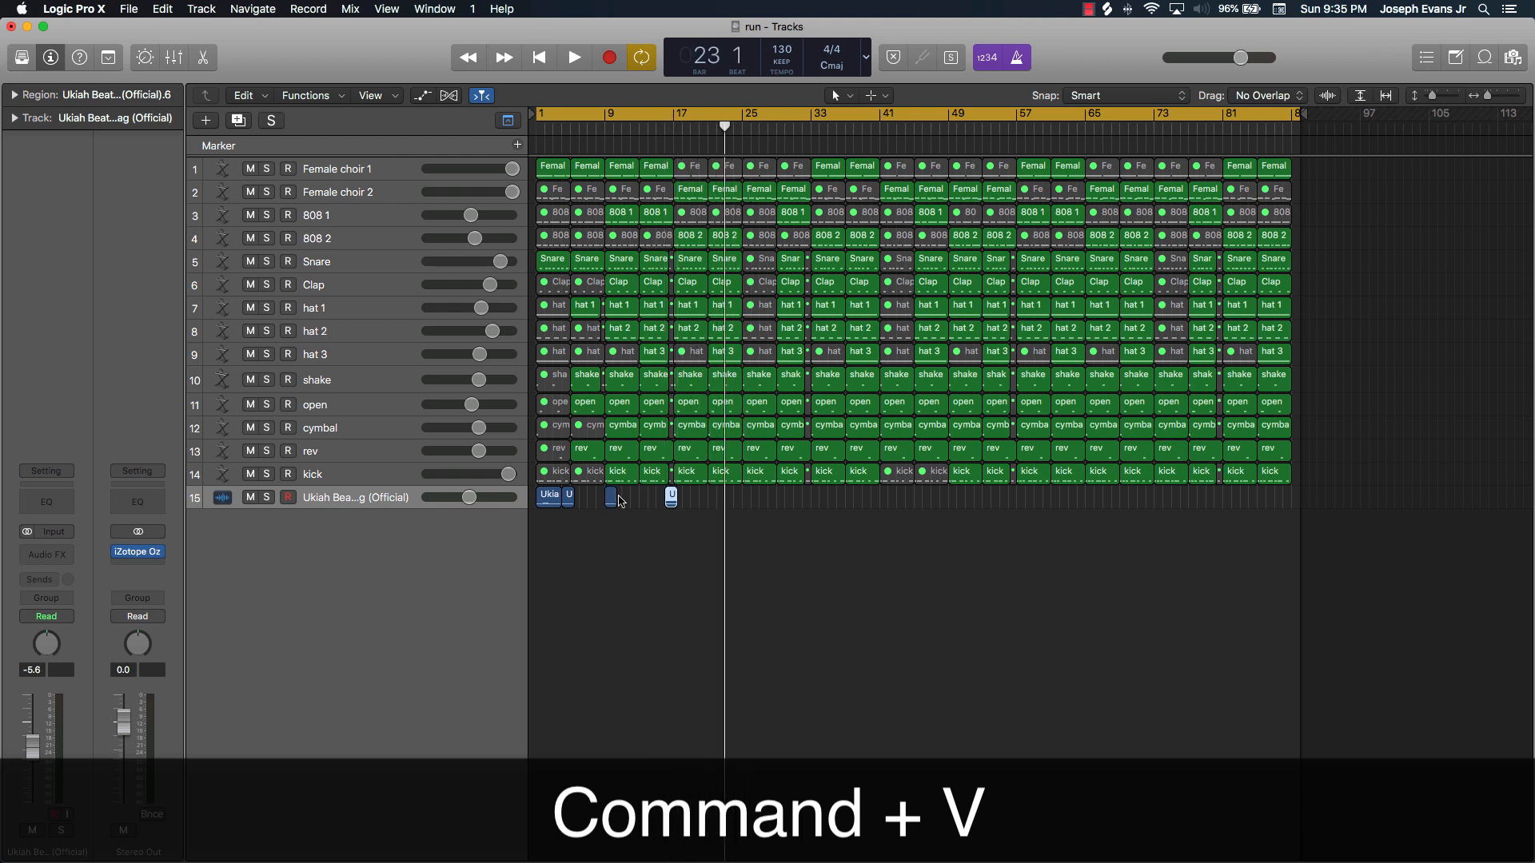
key(comma)
key(period)
key(period)
key(period)
key(period)
key(period)
key(period)
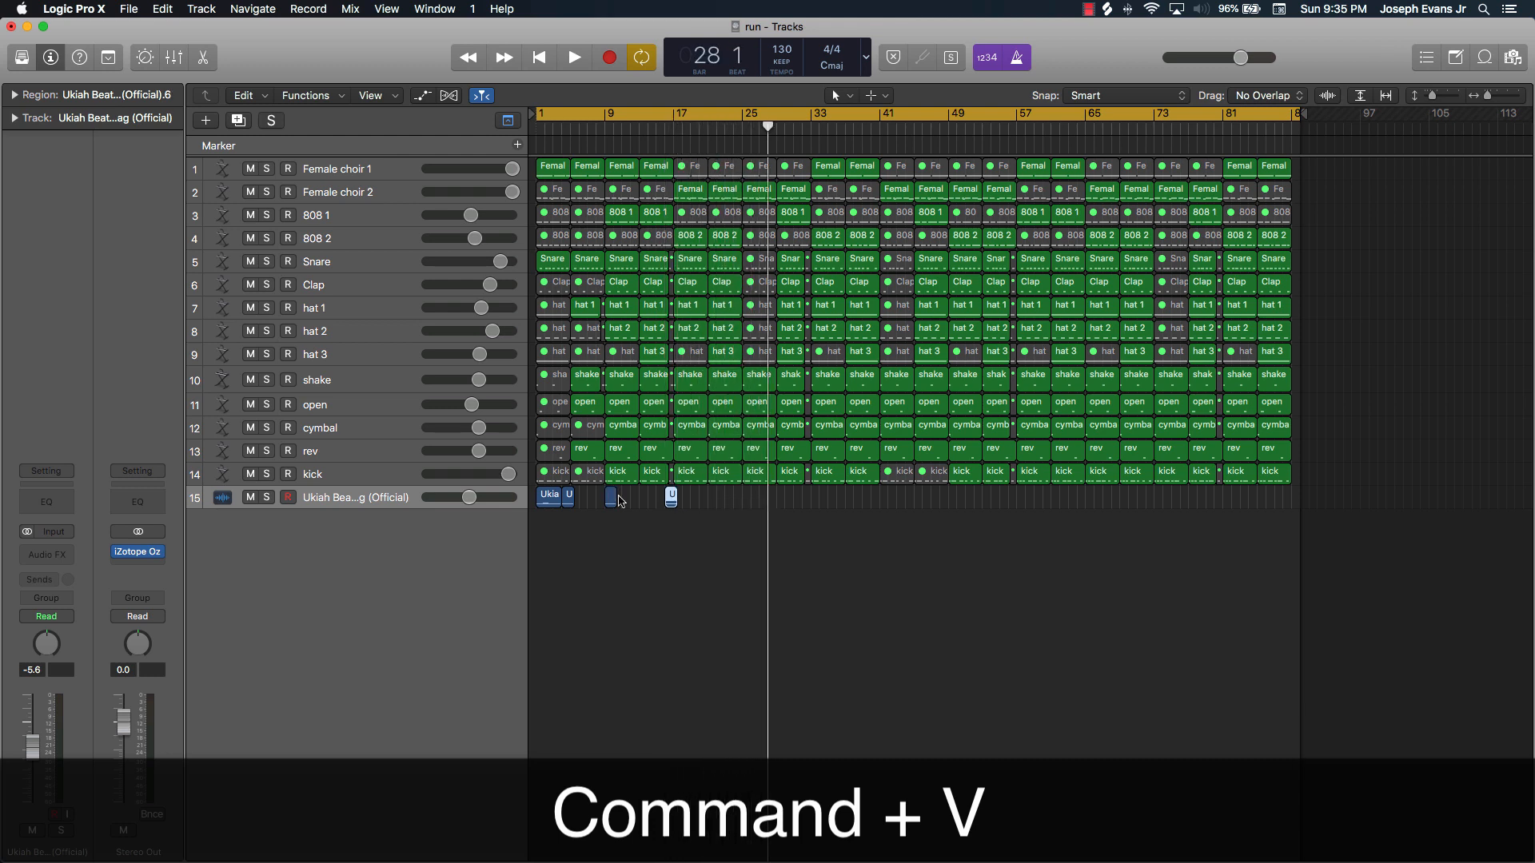
key(period)
key(period)
key(period)
key(period)
key(period)
key(period)
key(period)
key(period)
key(period)
key(period)
key(period)
key(period)
key(period)
key(period)
key(period)
key(period)
key(period)
key(period)
key(period)
key(period)
key(super+v)
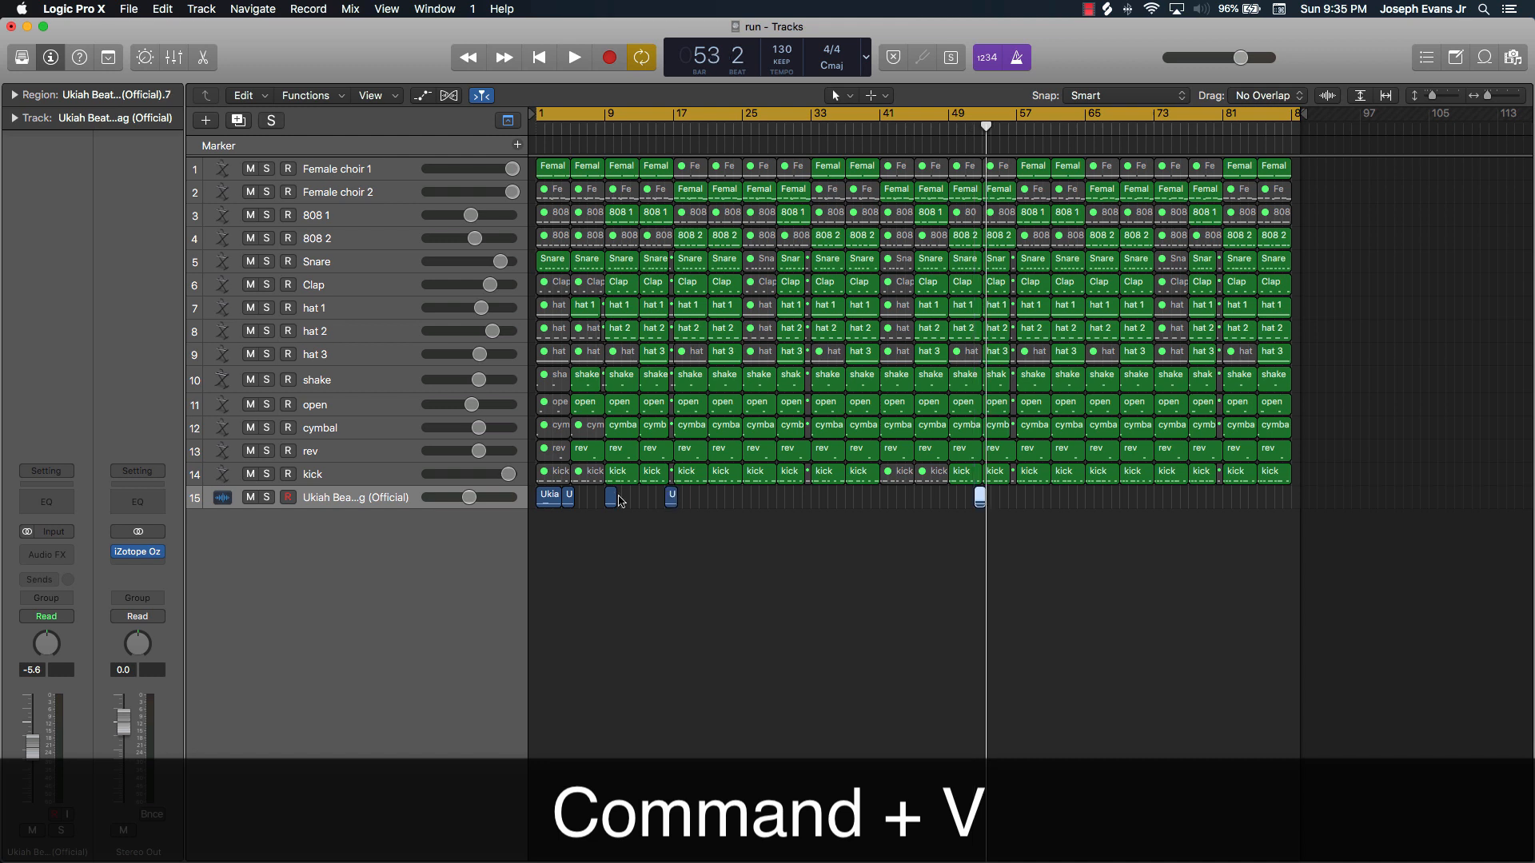
Advance the playhead to bar 78 and paste one more copy of the audio piece on track 15
key(period)
key(period)
key(period)
key(period)
key(period)
key(period)
key(period)
key(period)
key(period)
key(period)
key(period)
key(period)
key(period)
key(period)
key(period)
key(period)
key(period)
key(period)
key(period)
key(period)
key(super+v)
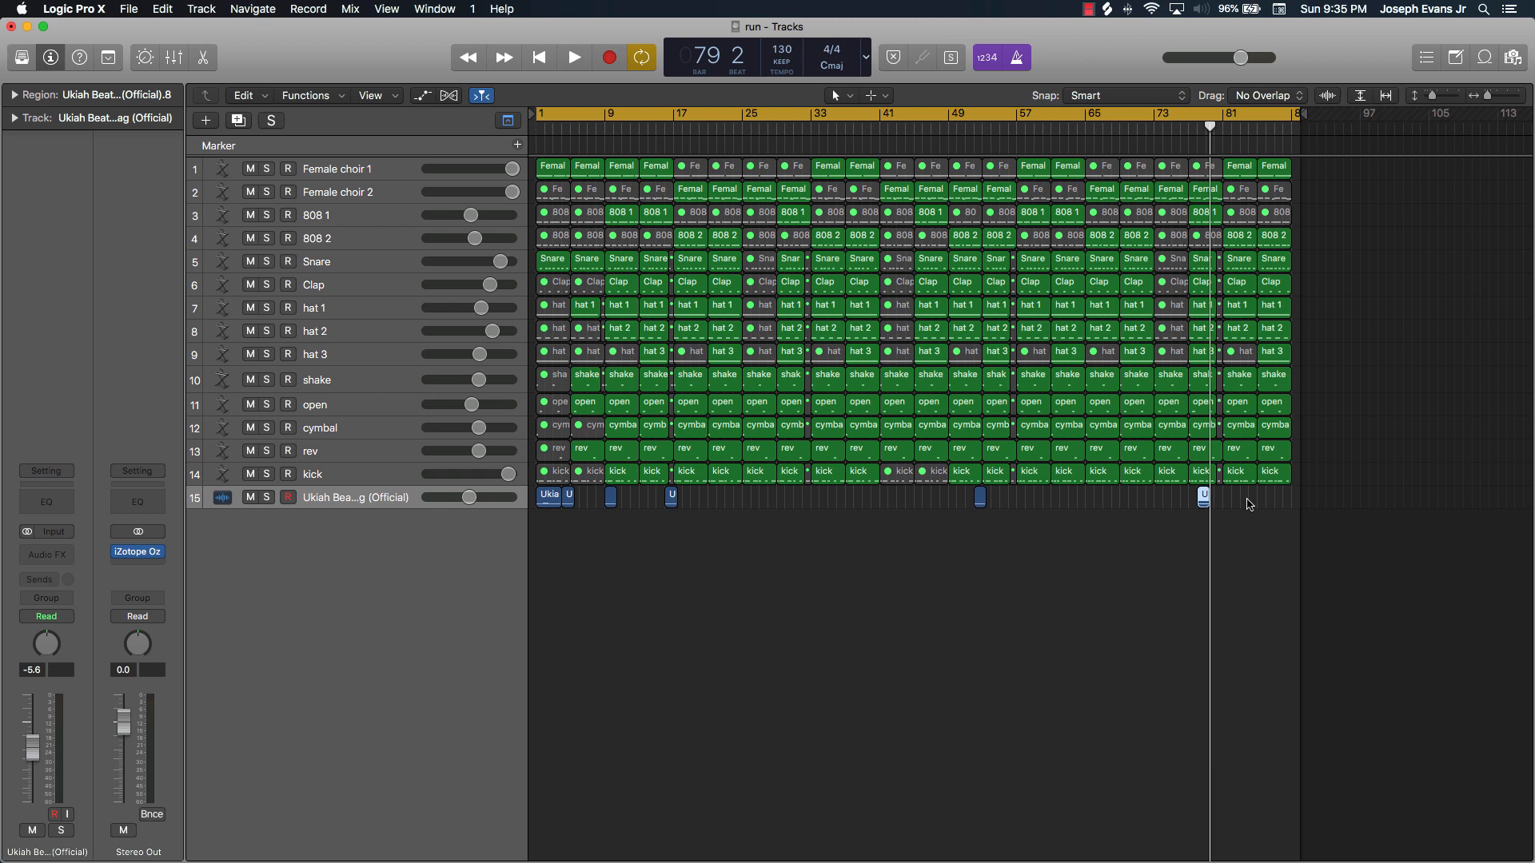
Undo the last four edits on track 15 and redo them all
key(super+z)
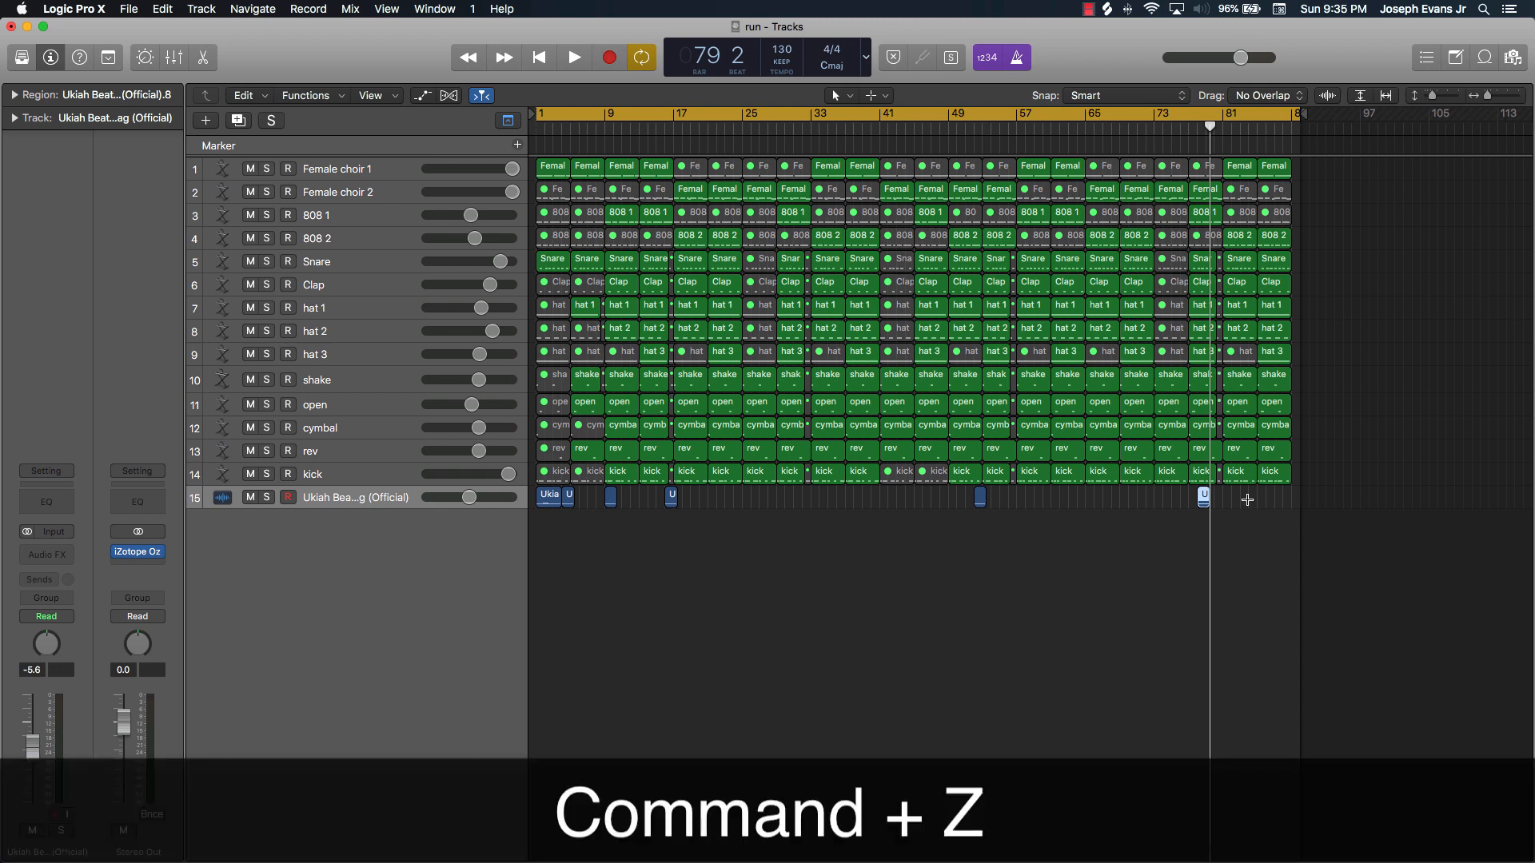
key(super+z)
key(super+z)
key(super+z)
key(shift+super+z)
key(shift+super+z)
key(shift+super+z)
key(shift+super+z)
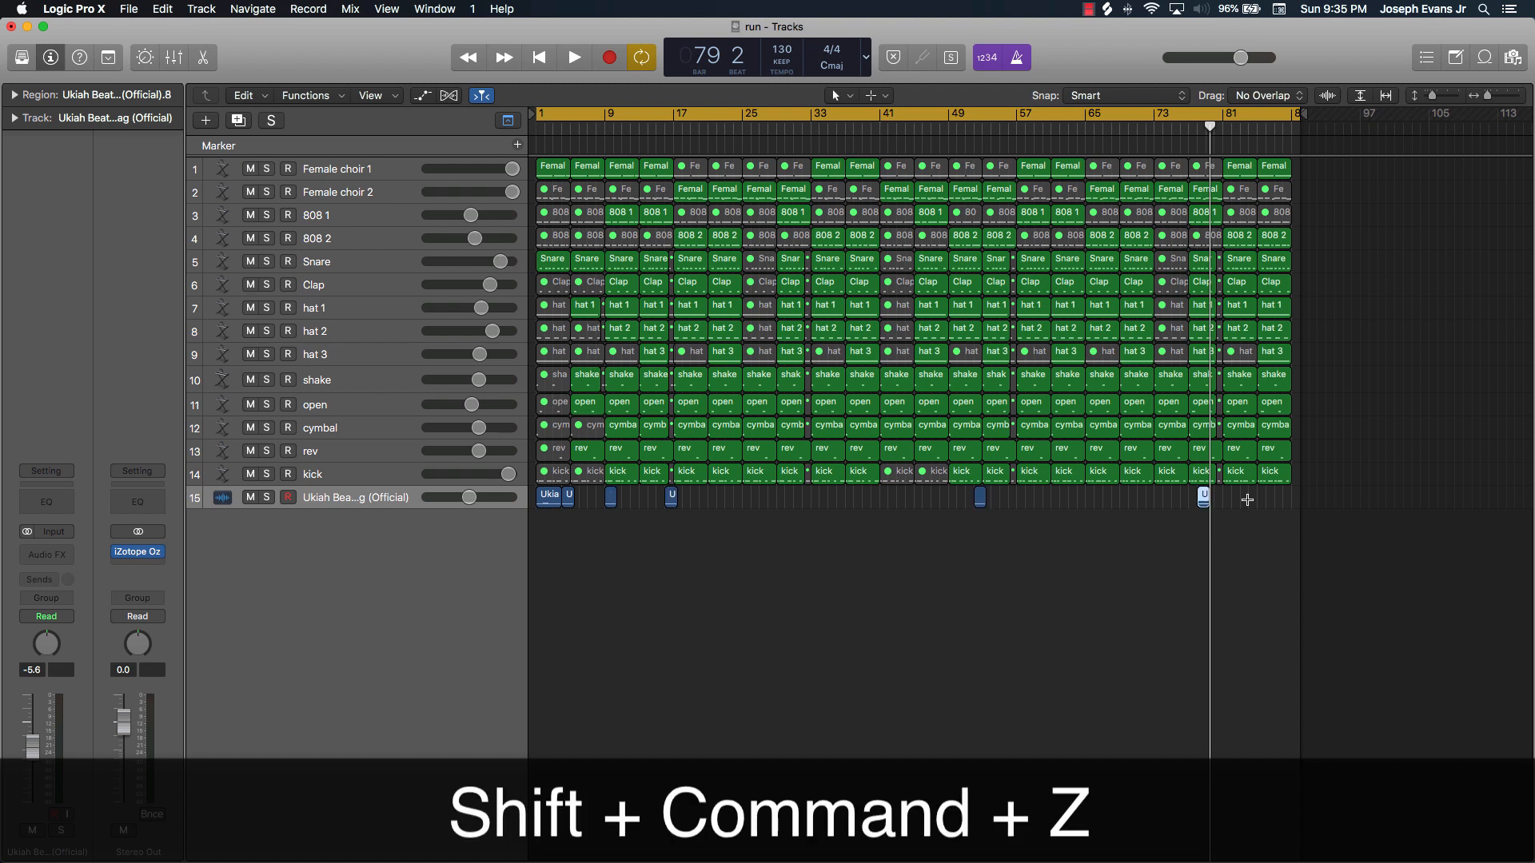
Undo and redo the last two pastes, and finally undo the copies pasted at bars 52 and 78
key(super+z)
key(super+z)
key(shift+super+z)
key(shift+super+z)
key(super+z)
key(super+z)
Delete the pasted copies at bars 9 and 16, and join the two remaining pieces on track 15 into one region
drag(717, 501, 598, 505)
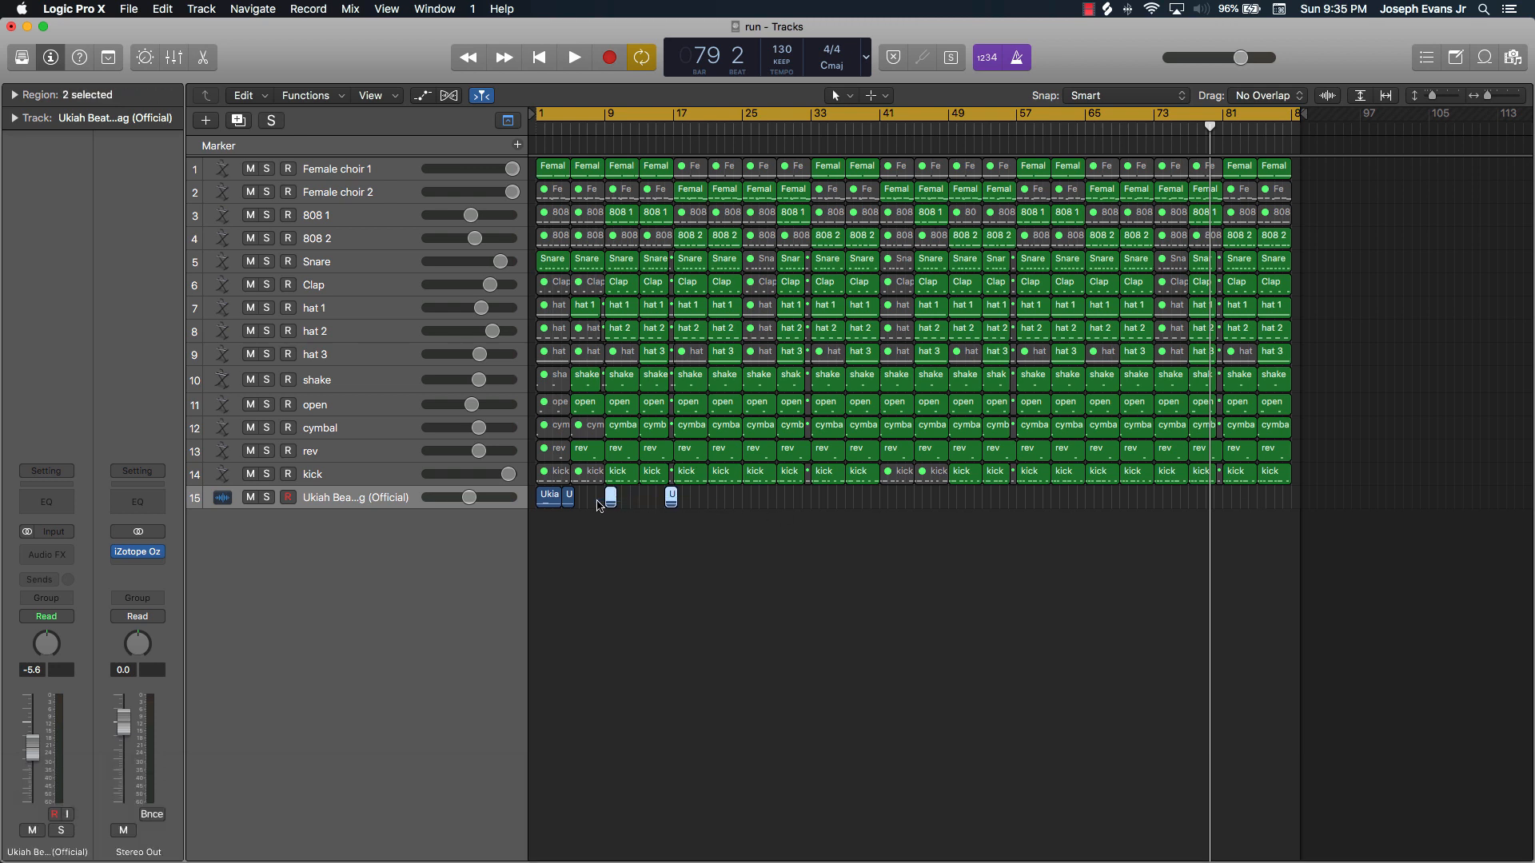
key(Delete)
drag(592, 501, 557, 496)
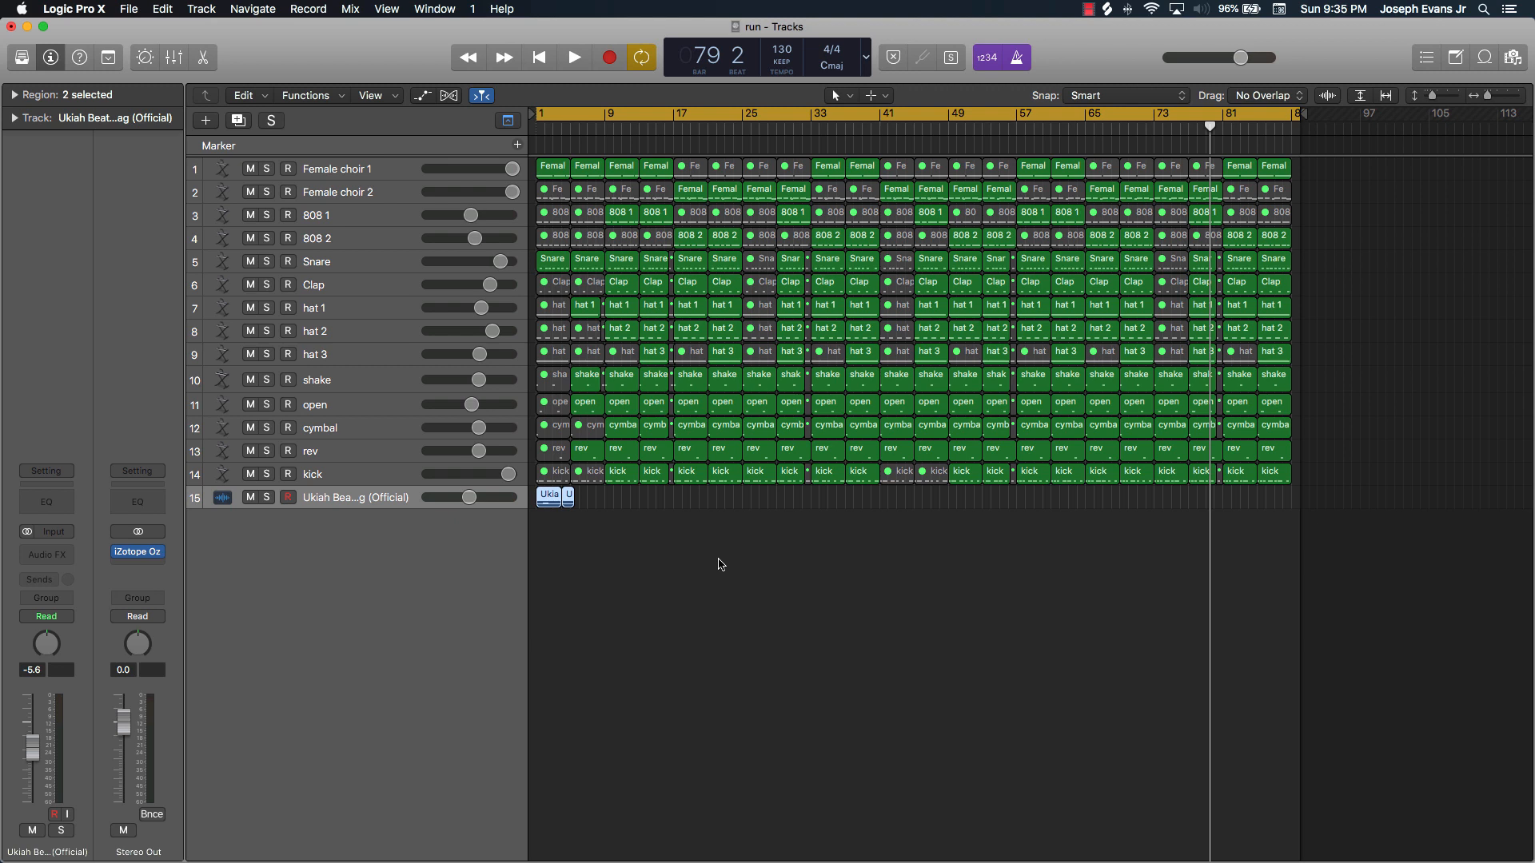
key(super+j)
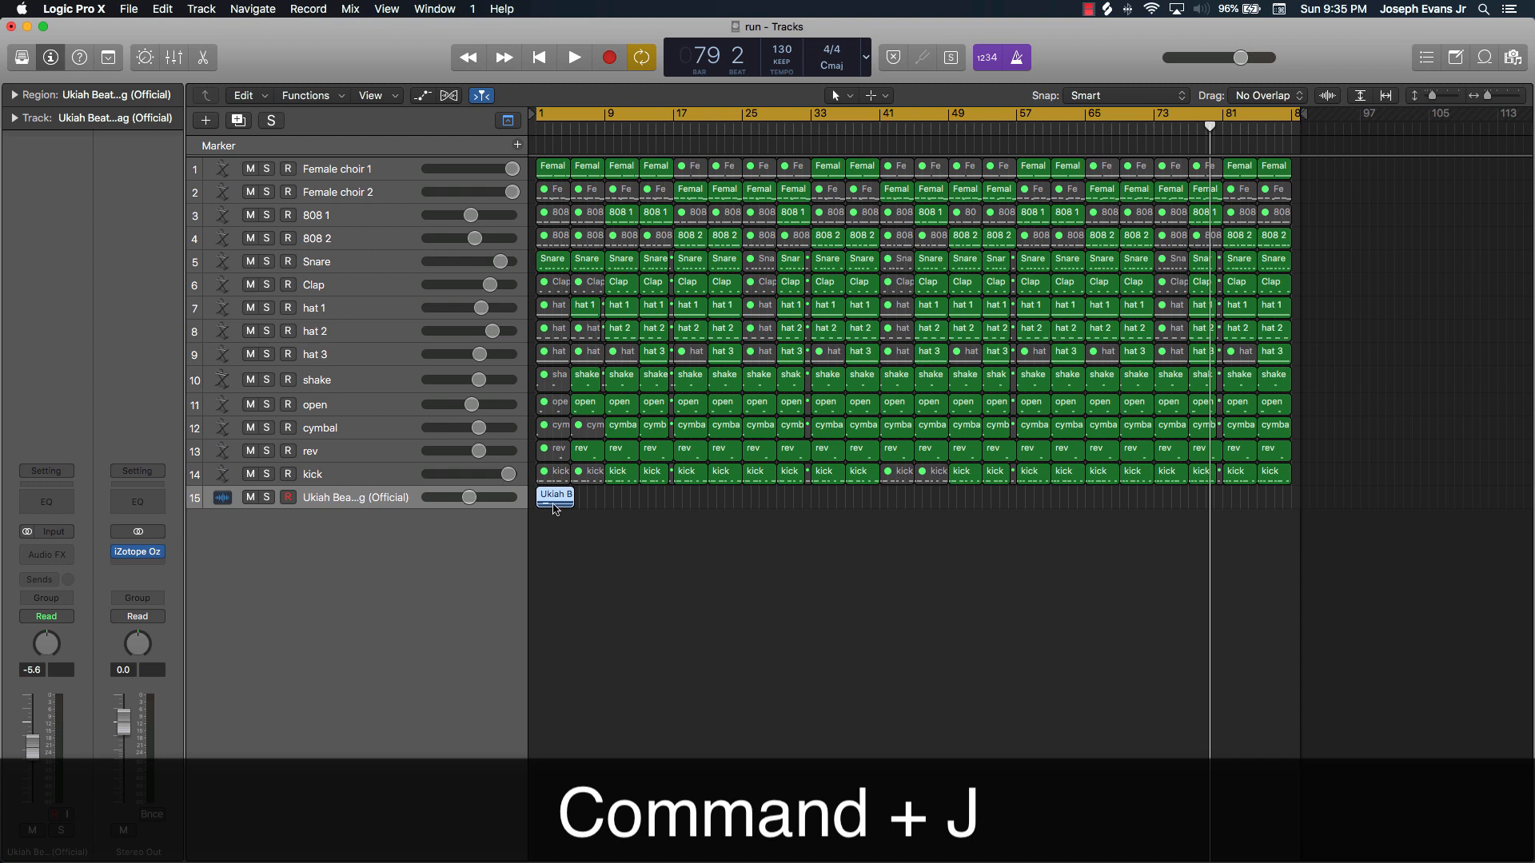
Split the track 15 audio region at bar 4 once more, rejoin its two pieces, and deselect the region
drag(597, 131, 560, 153)
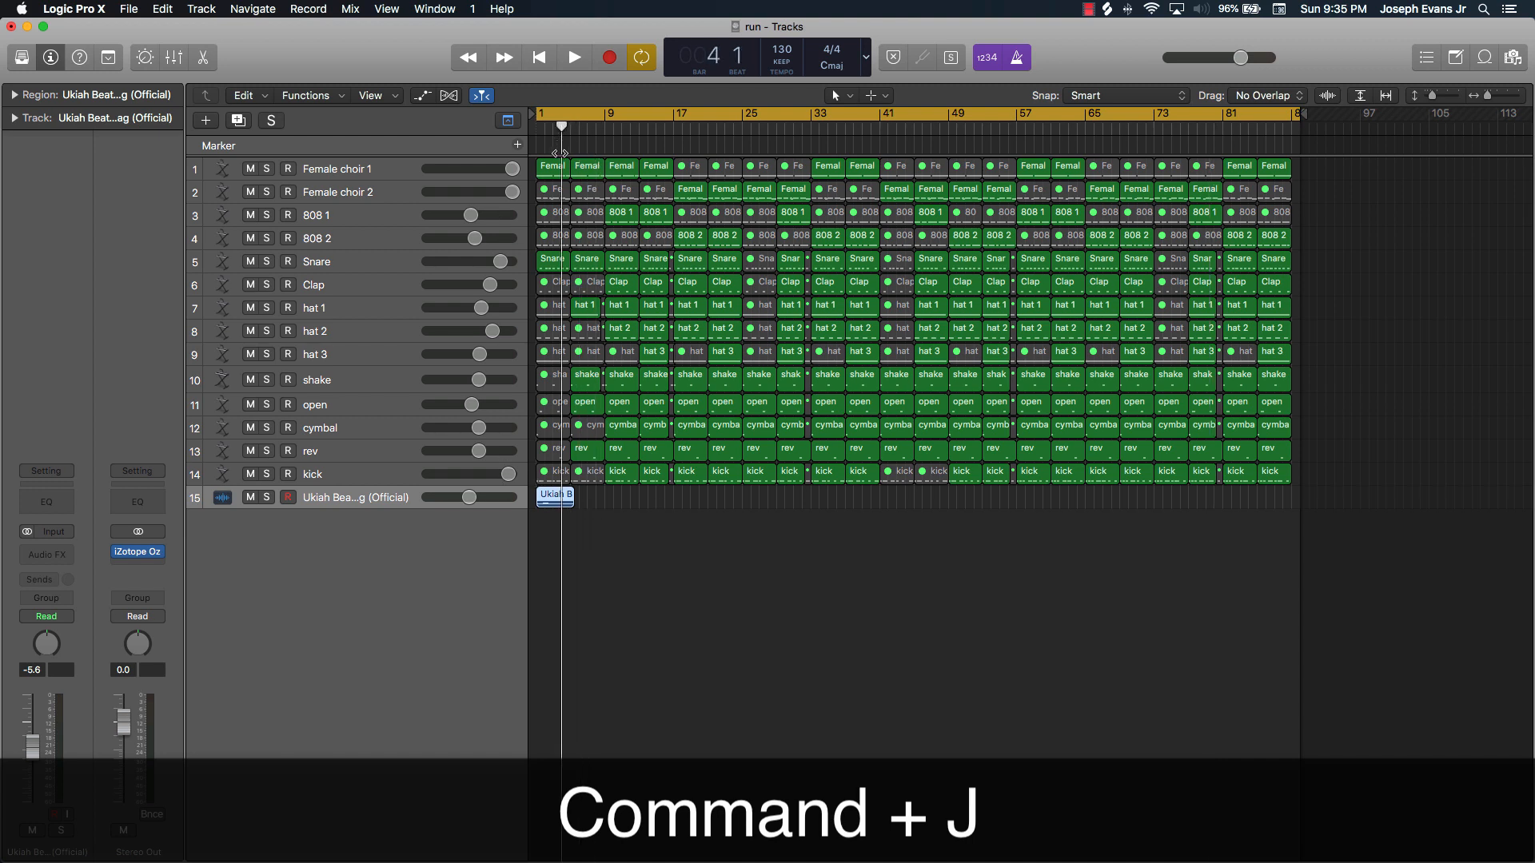
key(super+t)
drag(609, 491, 536, 495)
key(super+j)
click(596, 507)
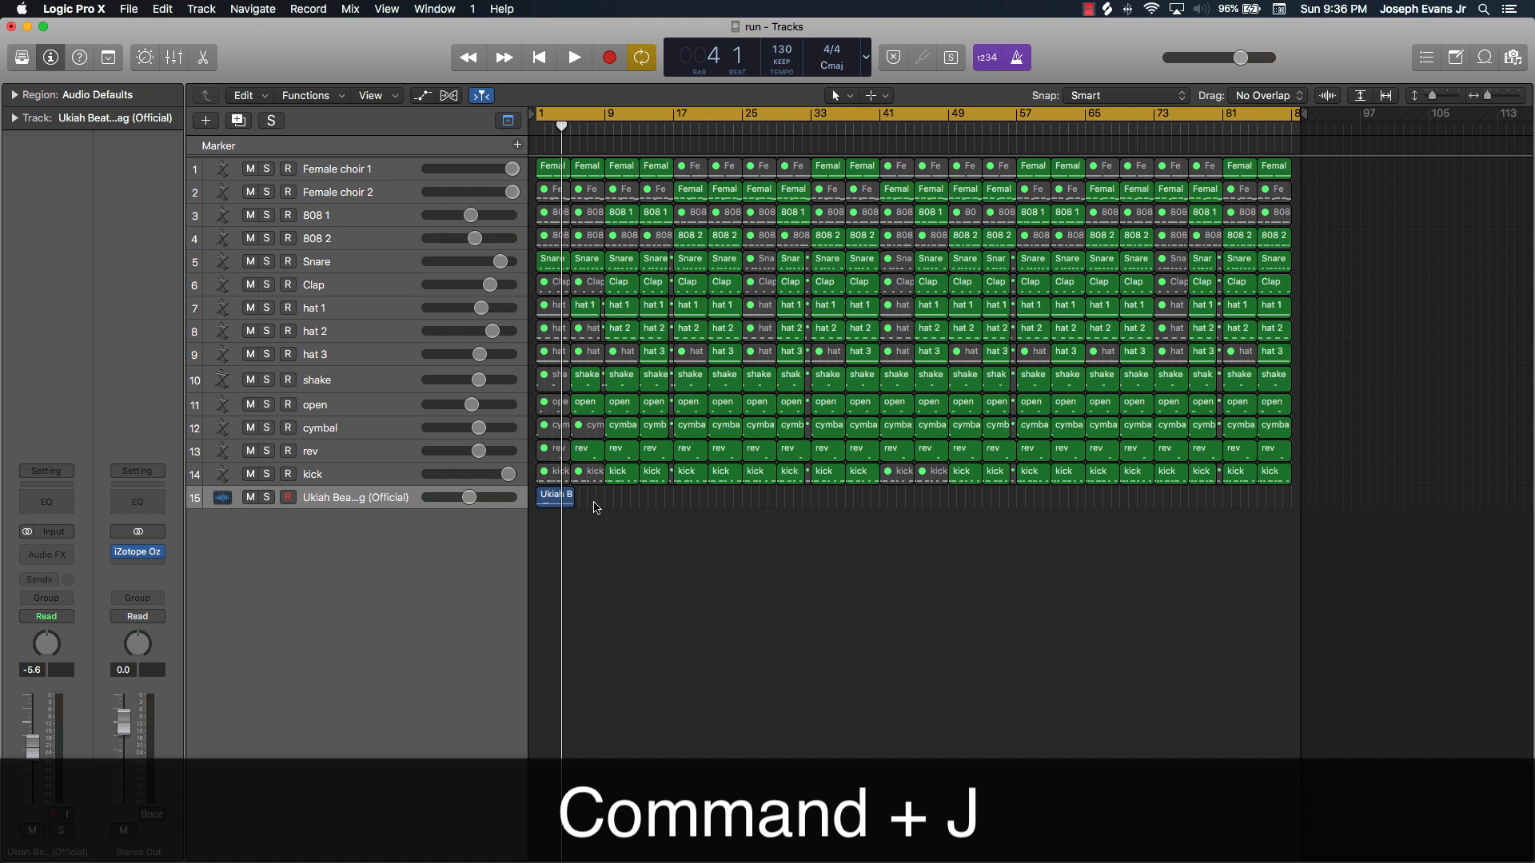
Return the playhead to bar 1 and view the project bounce settings, toggling the PCM and MP3 destinations before cancelling
key(Return)
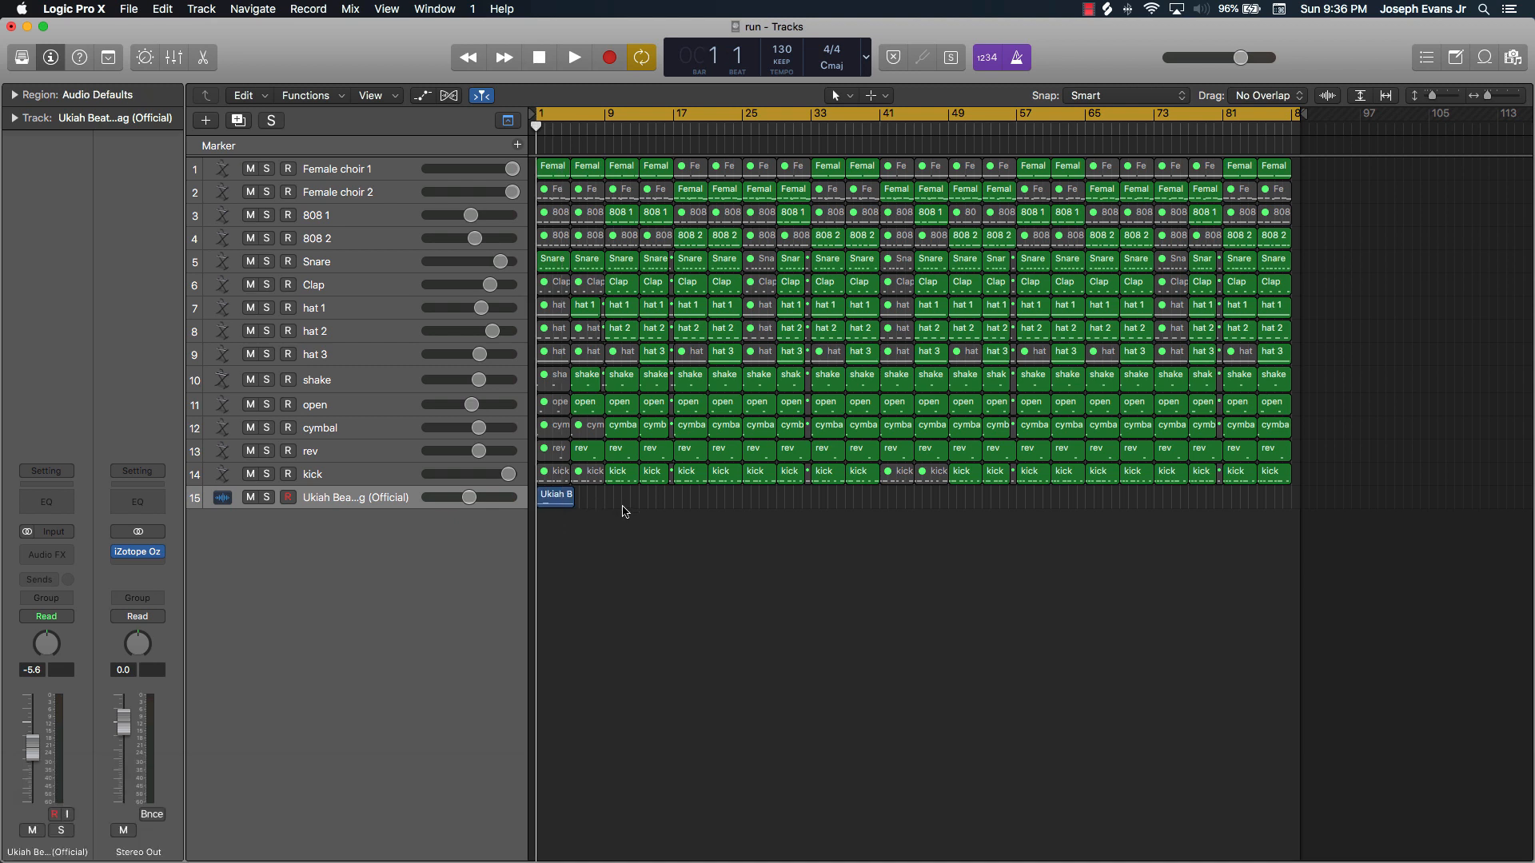
key(super+b)
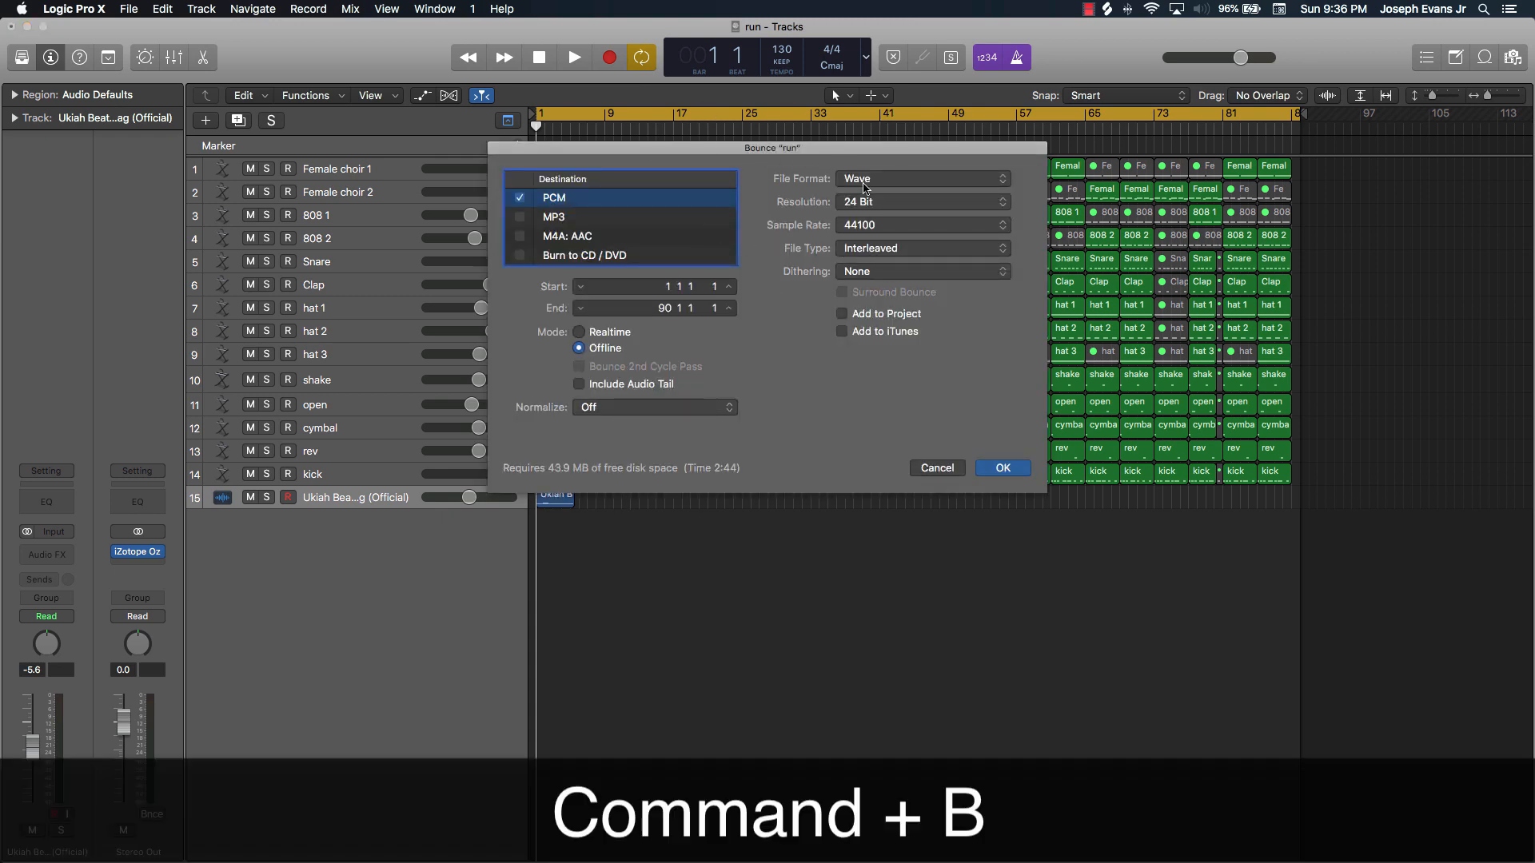
click(520, 198)
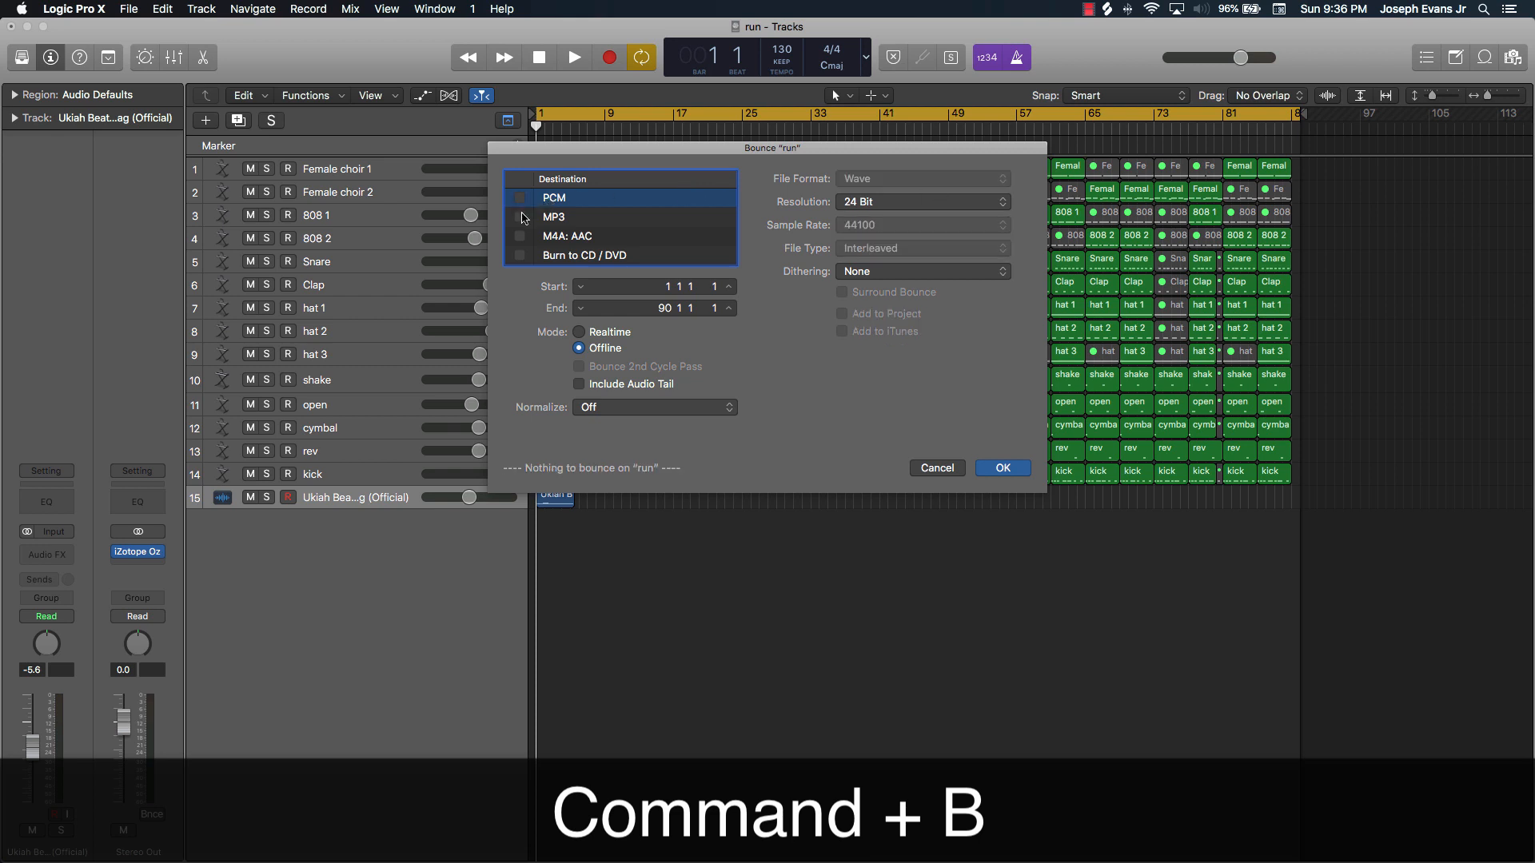
click(520, 217)
click(520, 216)
click(528, 197)
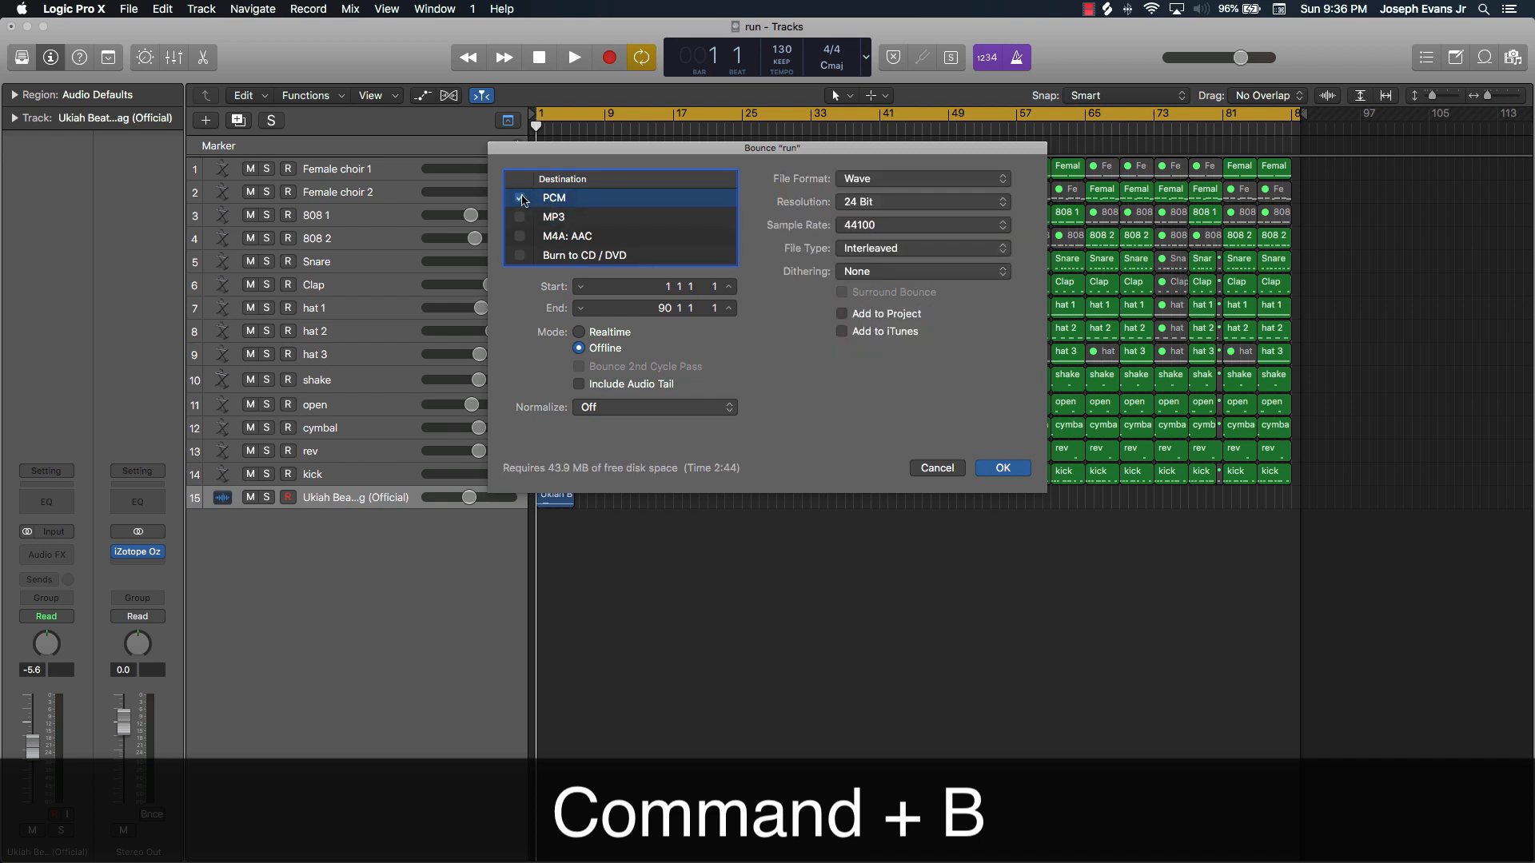
click(940, 470)
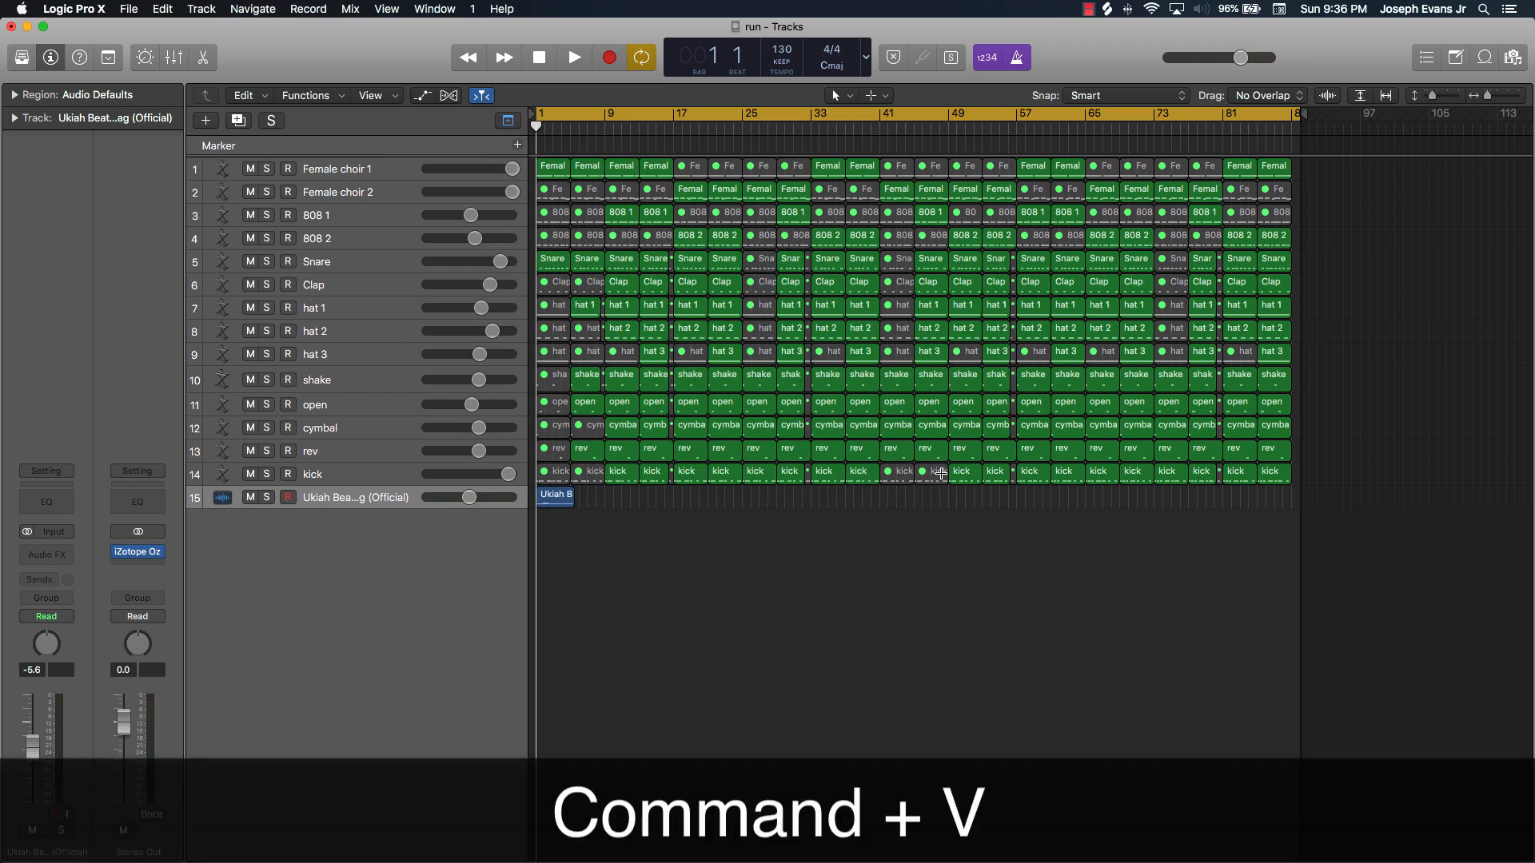
View the settings for exporting all tracks as audio files, and cancel without exporting
key(super+v)
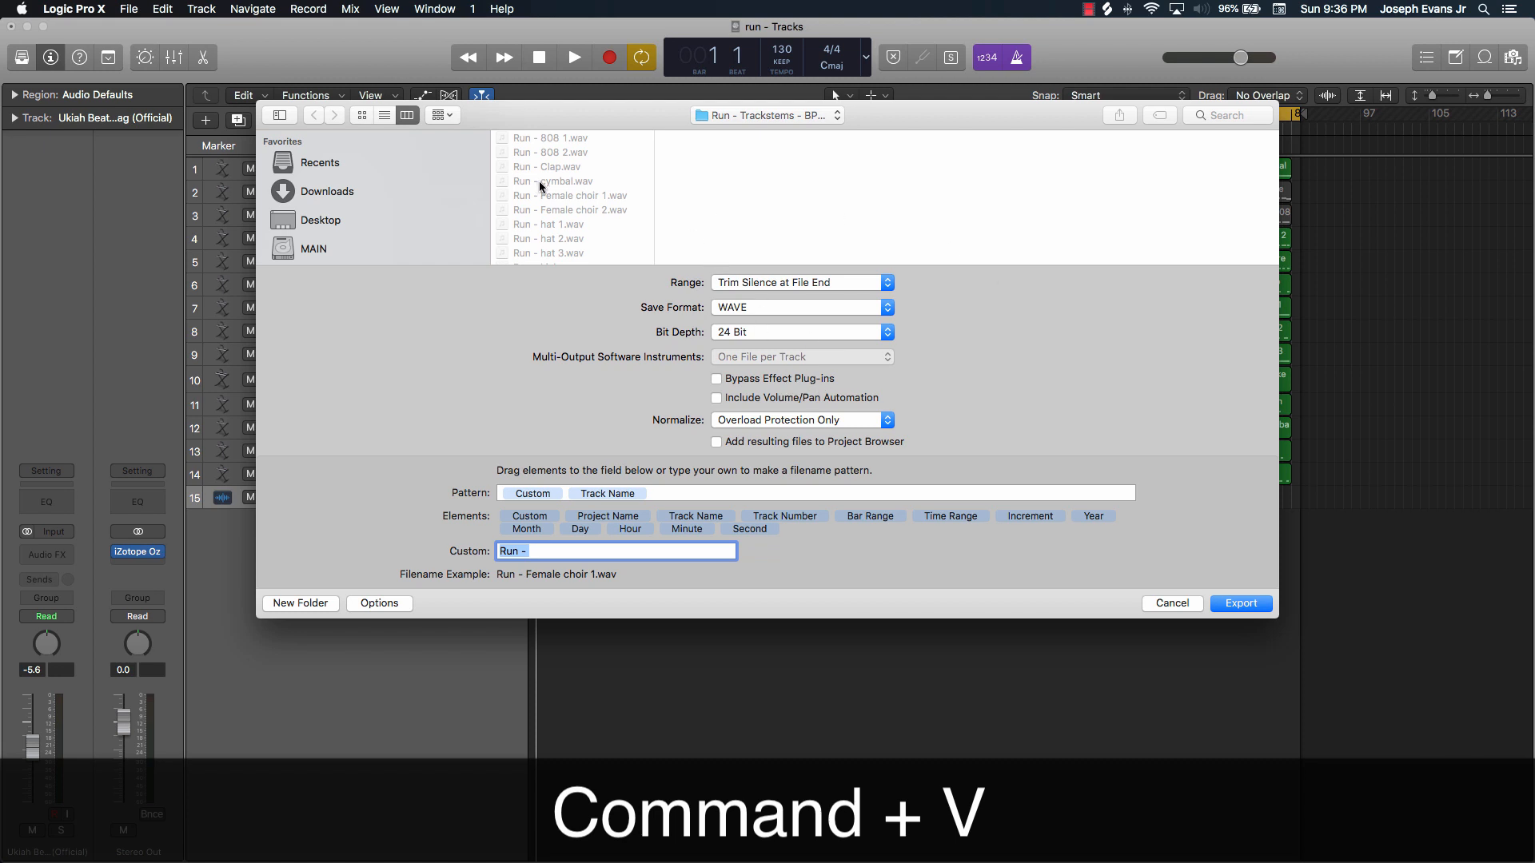
drag(554, 107, 525, 167)
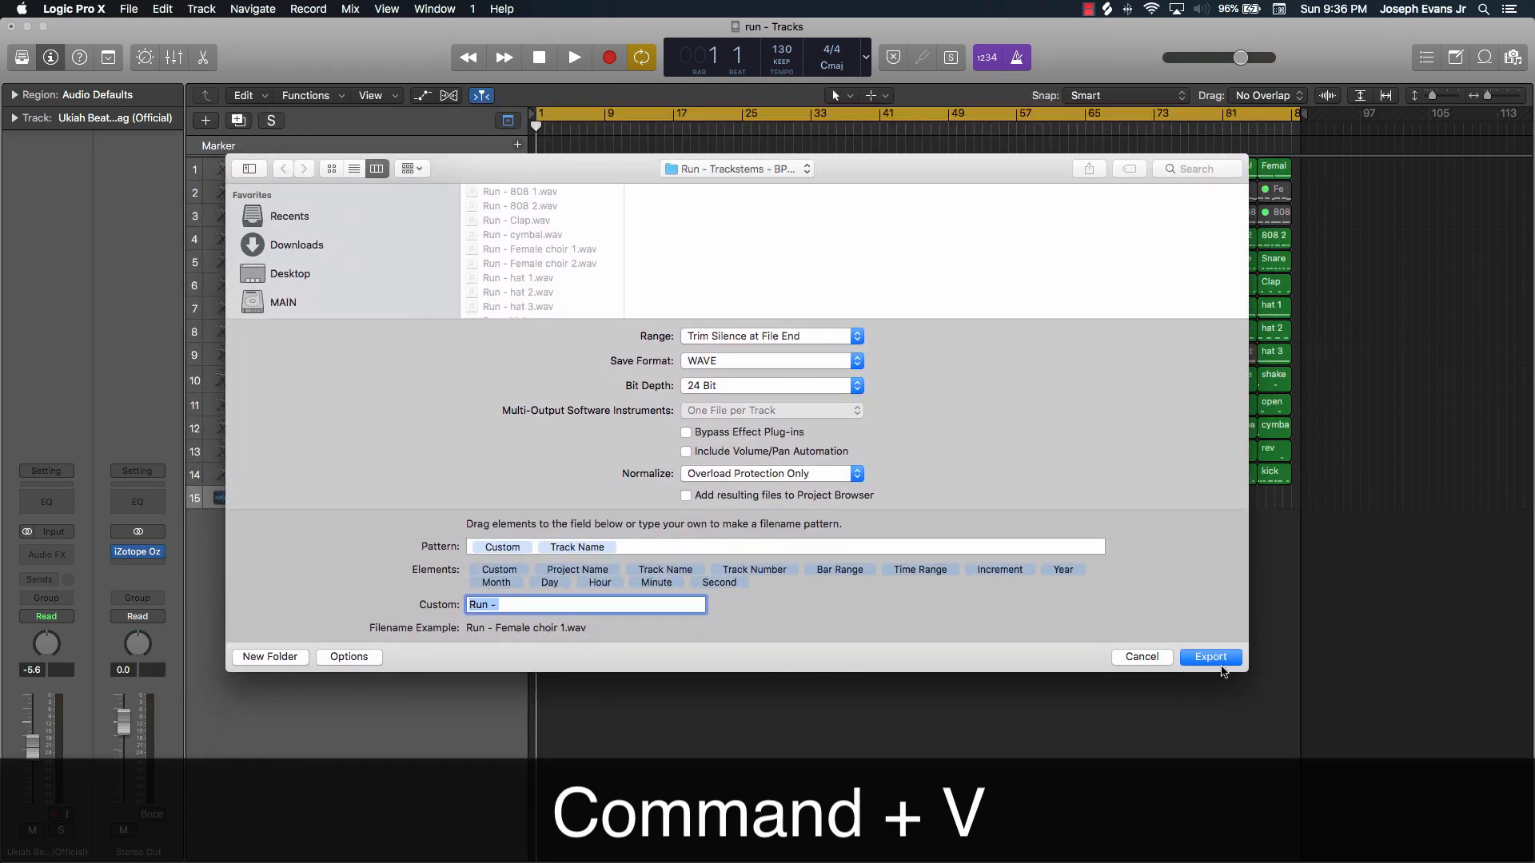
click(1140, 657)
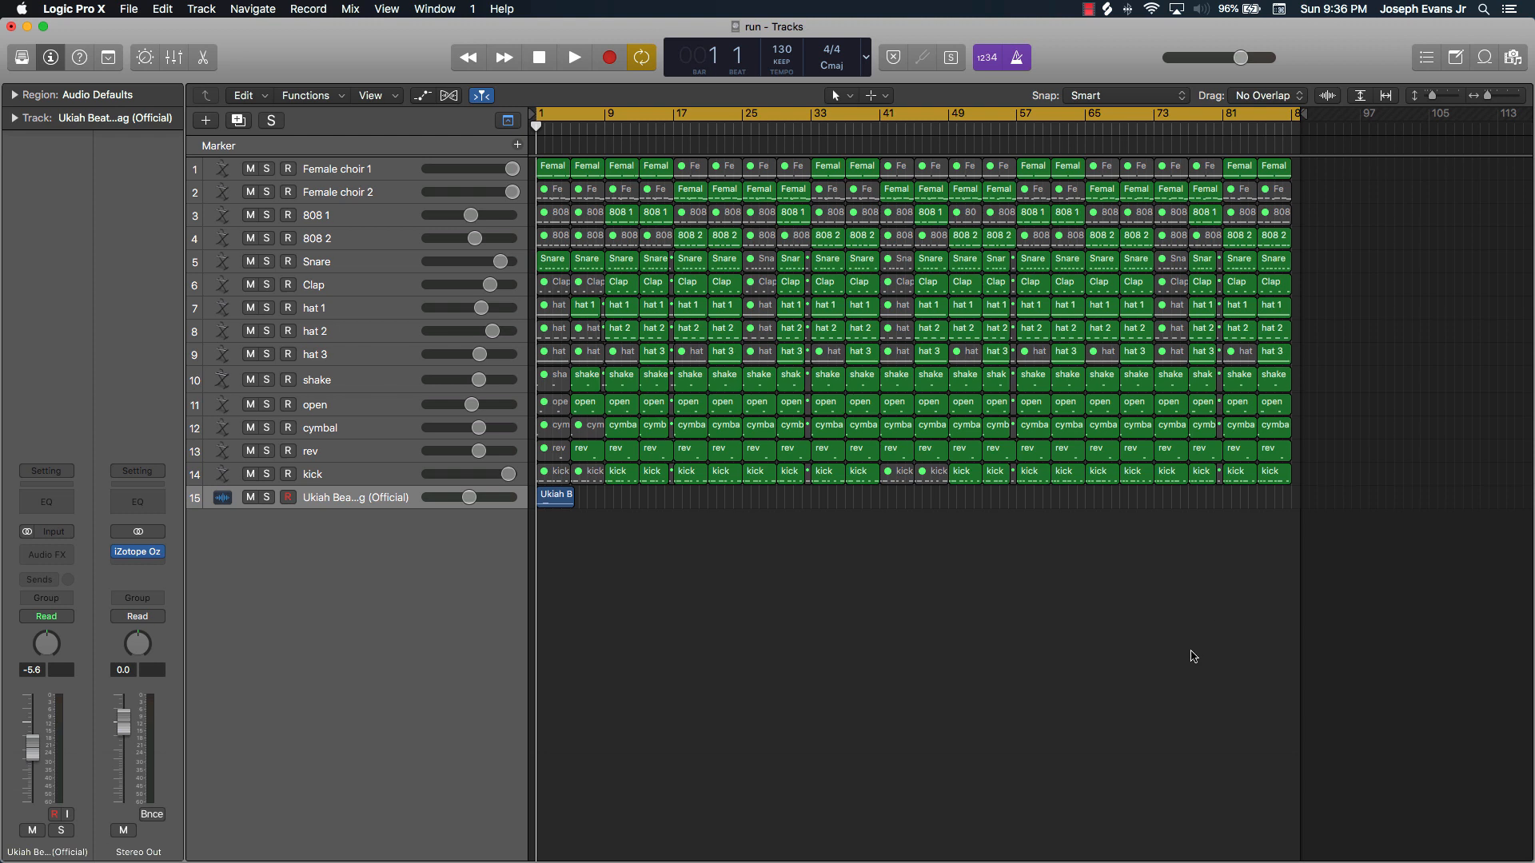